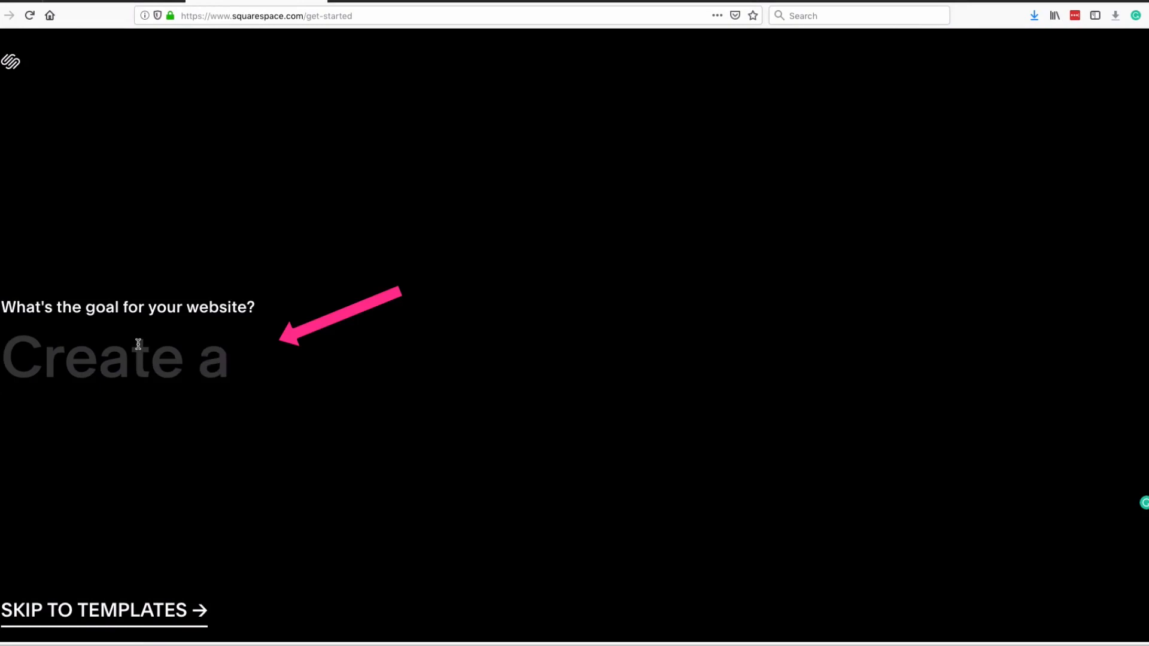
Enter "blog" as the website's goal and choose to start by browsing templates
{"action": "type", "text": "blog"}
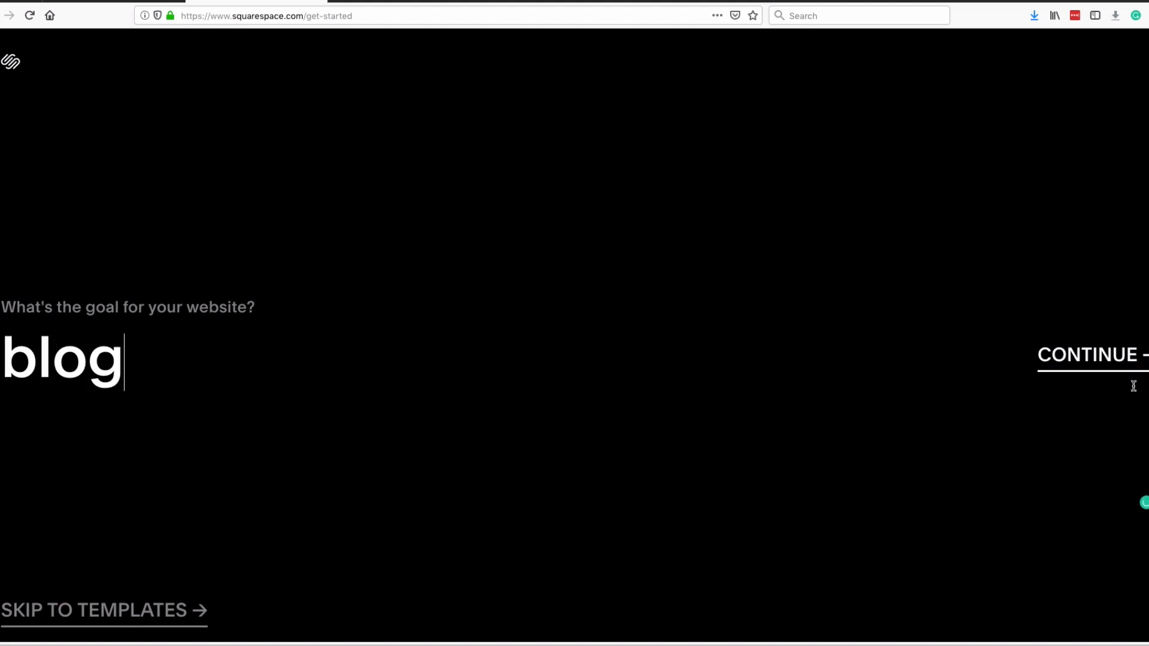
{"action": "left_click", "coordinate": [1071, 359]}
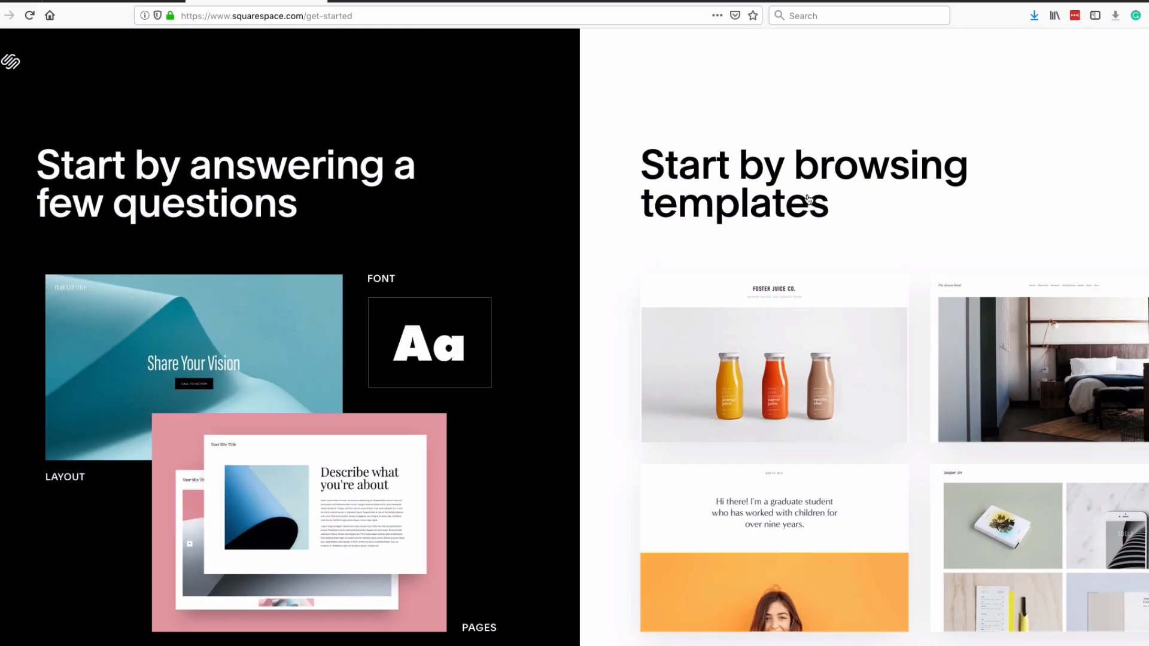
{"action": "left_click", "coordinate": [806, 174]}
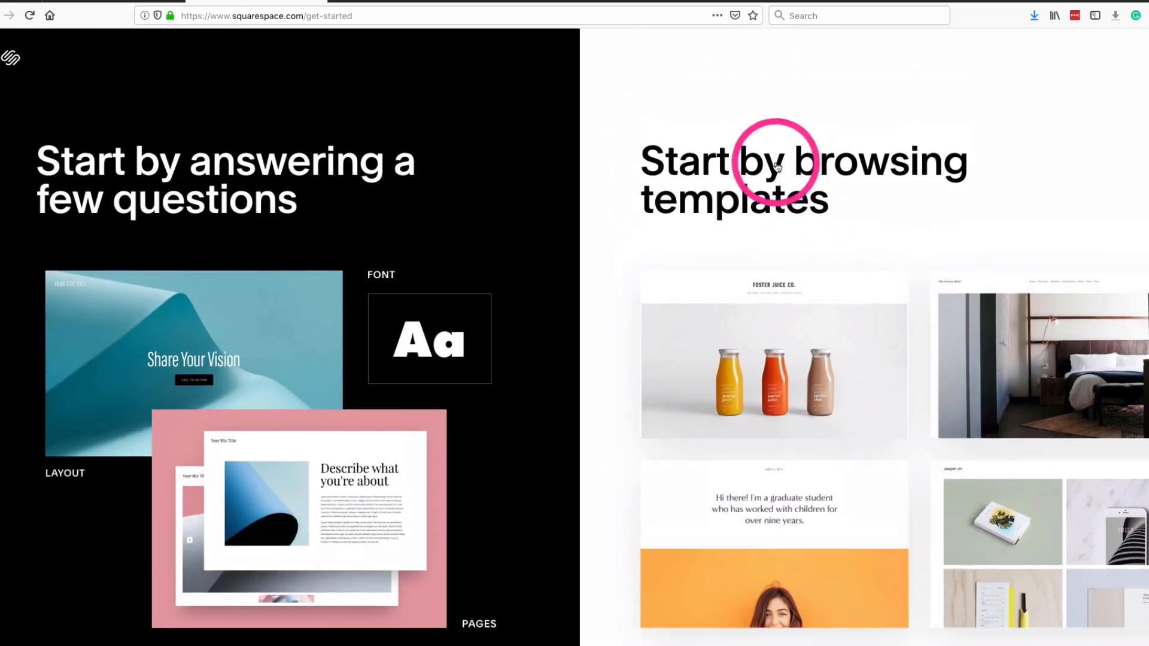
{"action": "left_click", "coordinate": [676, 214]}
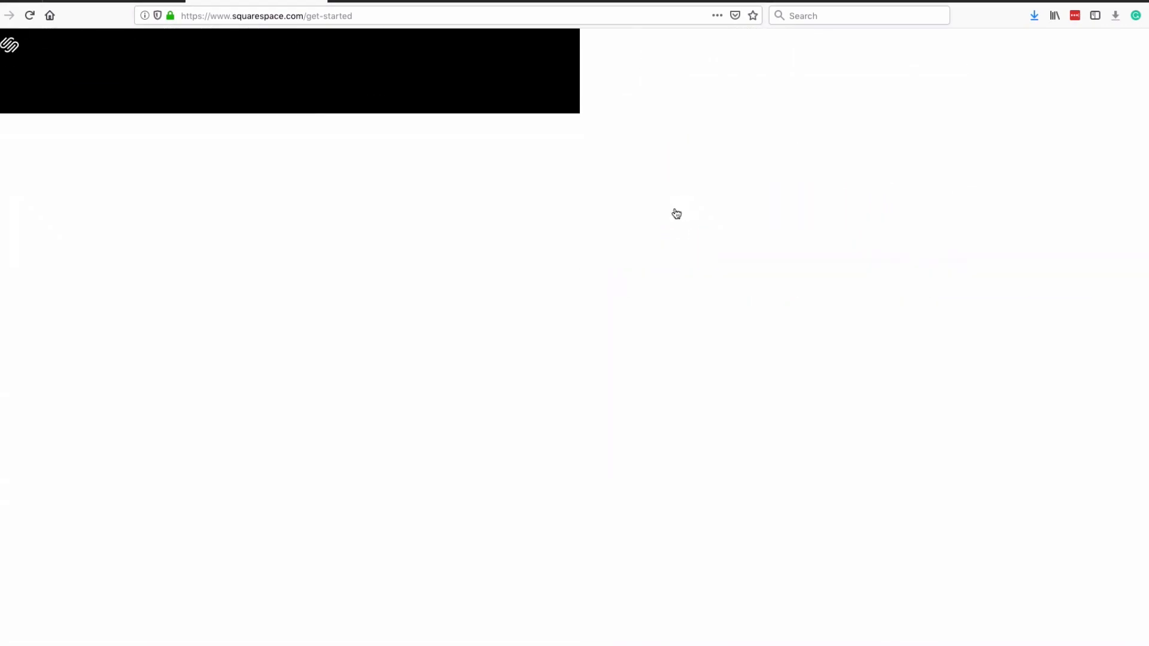
Look through the popular template designs and start a site with the Nueva template
{"action": "scroll", "coordinate": [595, 231], "scroll_direction": "down", "scroll_amount": 4}
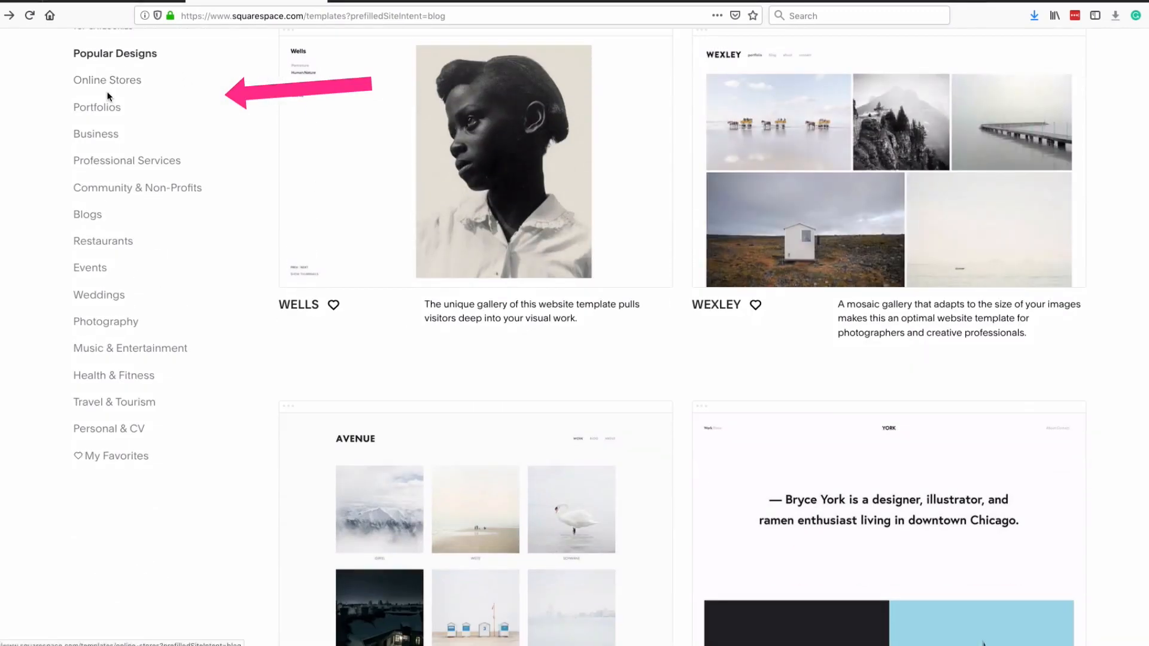
{"action": "mouse_move", "coordinate": [530, 411]}
{"action": "scroll", "coordinate": [915, 461], "scroll_direction": "down", "scroll_amount": 12}
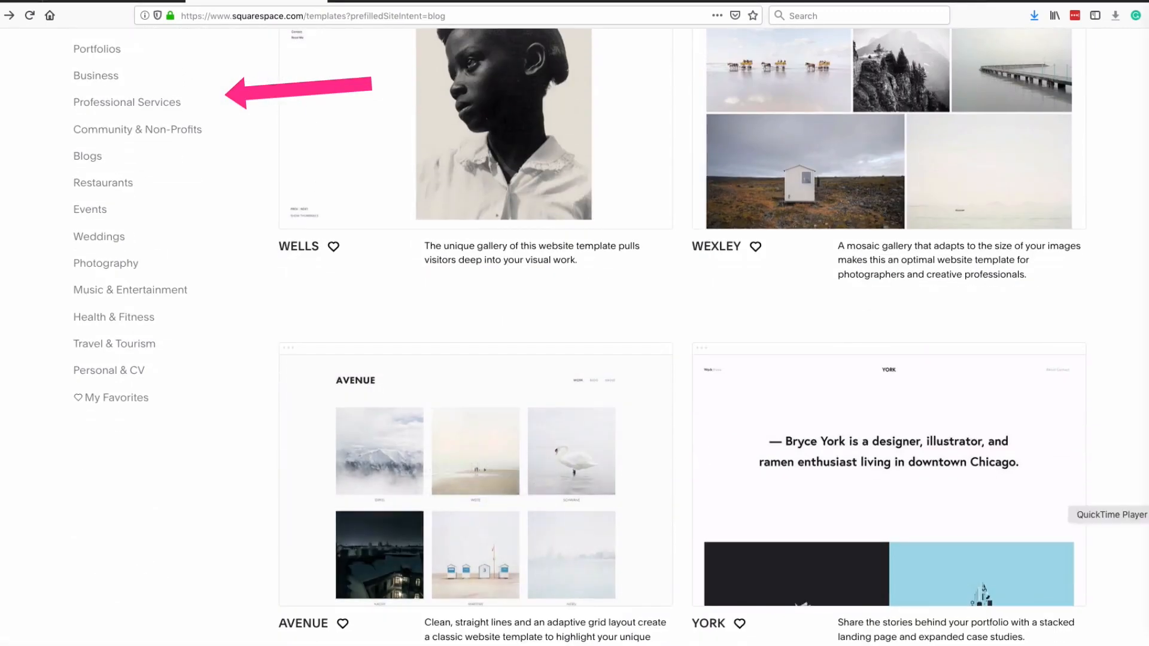
{"action": "scroll", "coordinate": [916, 460], "scroll_direction": "down", "scroll_amount": 1}
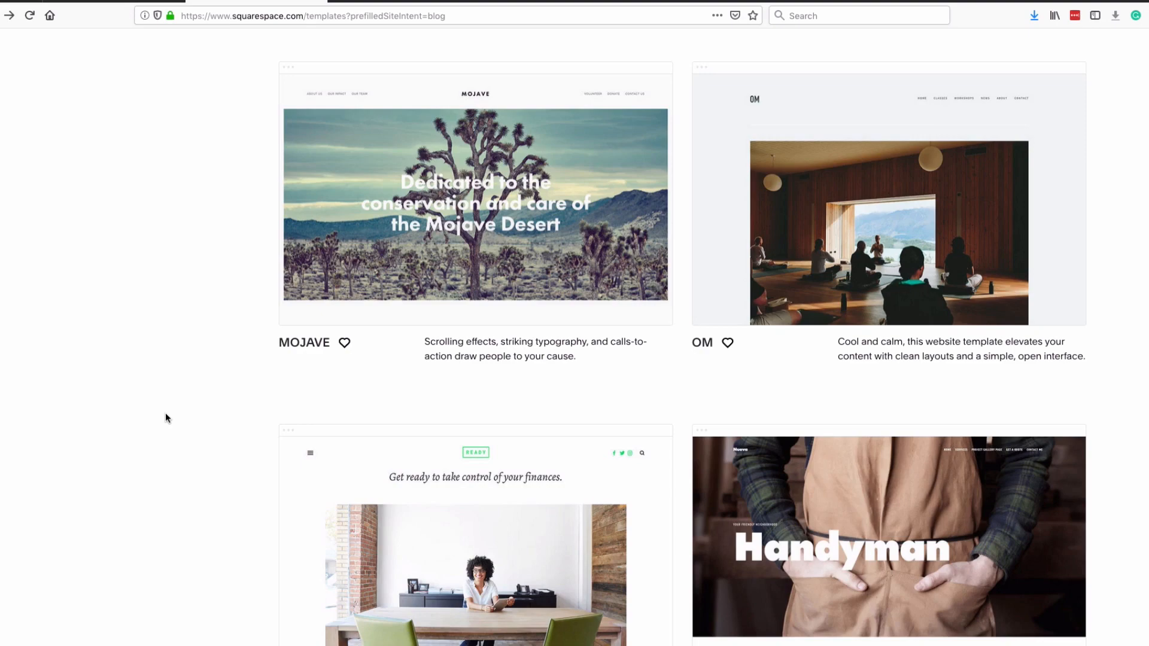
{"action": "scroll", "coordinate": [166, 417], "scroll_direction": "down", "scroll_amount": 4}
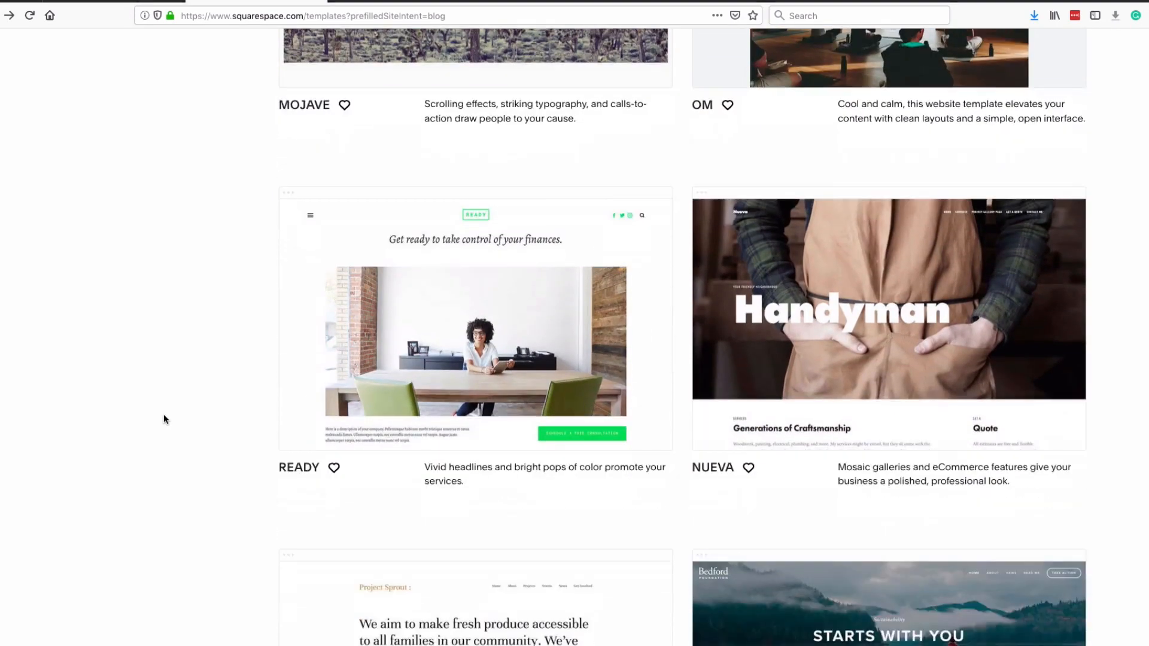
{"action": "scroll", "coordinate": [164, 418], "scroll_direction": "up", "scroll_amount": 1}
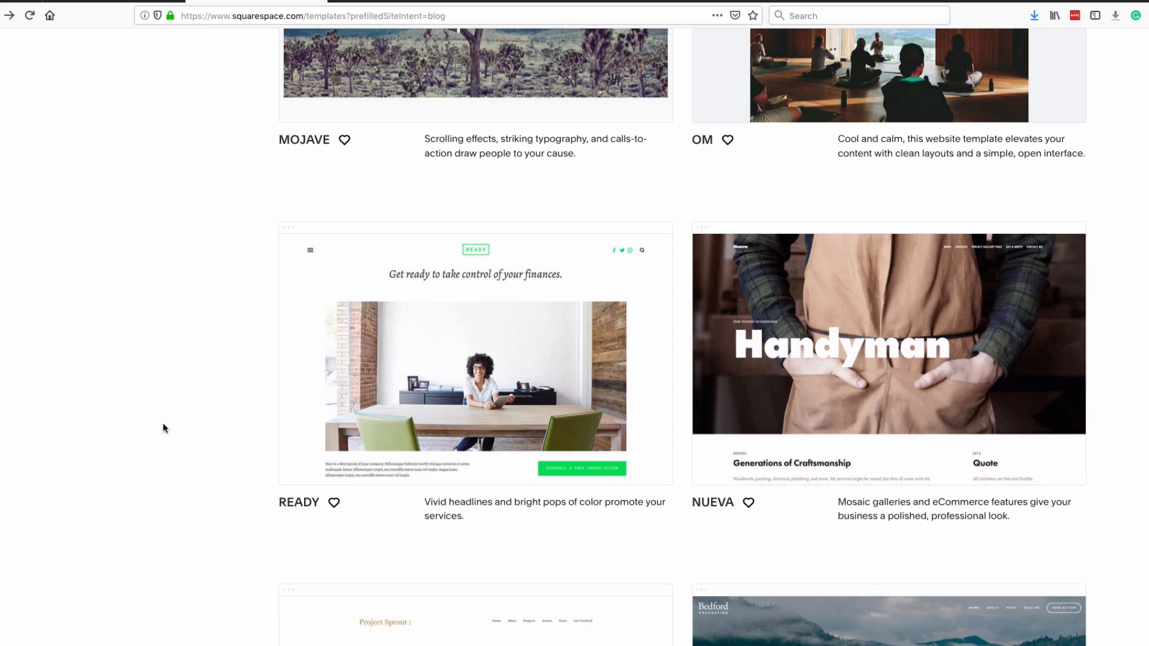
{"action": "mouse_move", "coordinate": [730, 402]}
{"action": "scroll", "coordinate": [967, 278], "scroll_direction": "down", "scroll_amount": 2}
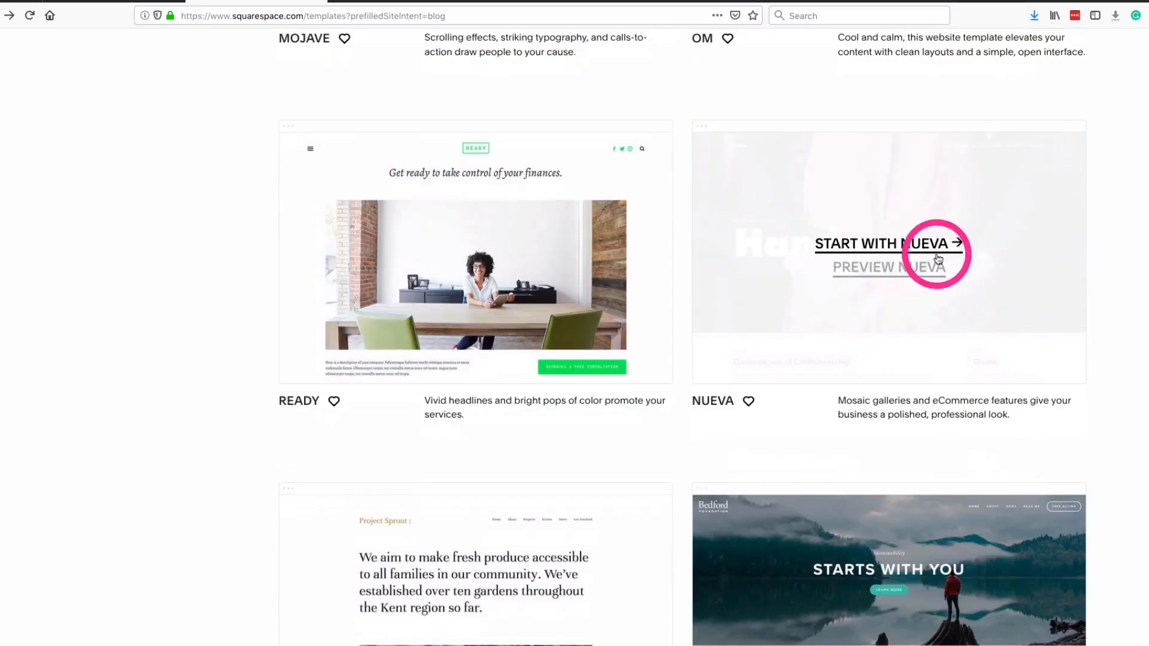
{"action": "left_click", "coordinate": [923, 245]}
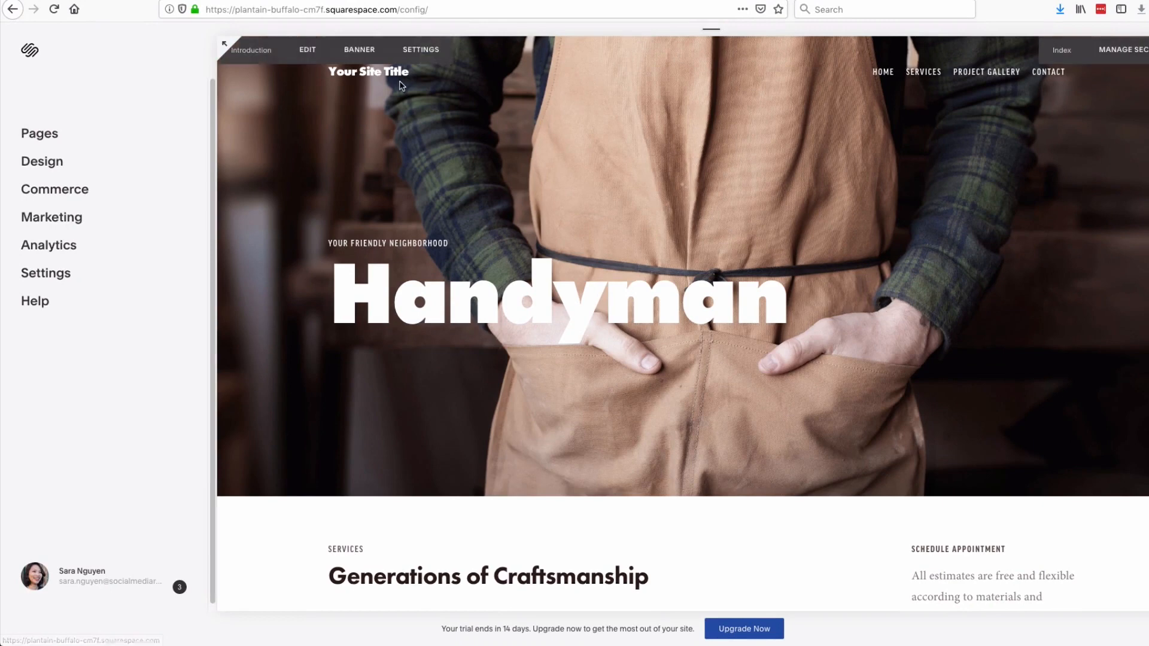
Set the site title to "The Sewing Space" and the tag line to "Sewing for all"
{"action": "left_click", "coordinate": [52, 173]}
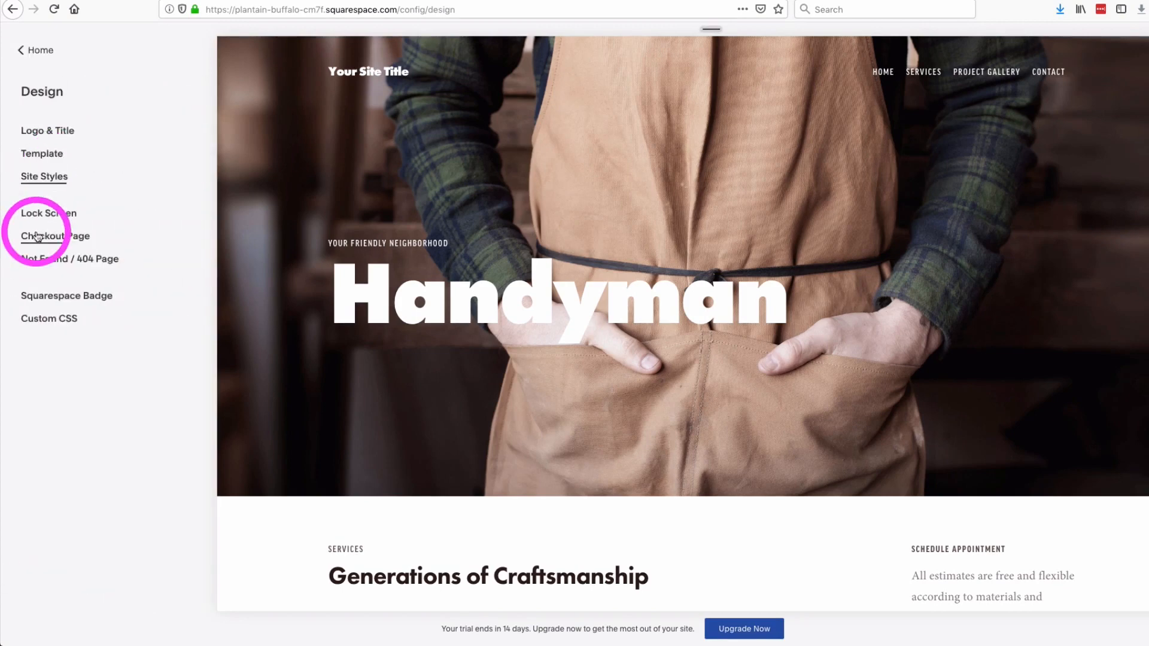
{"action": "left_click", "coordinate": [88, 137]}
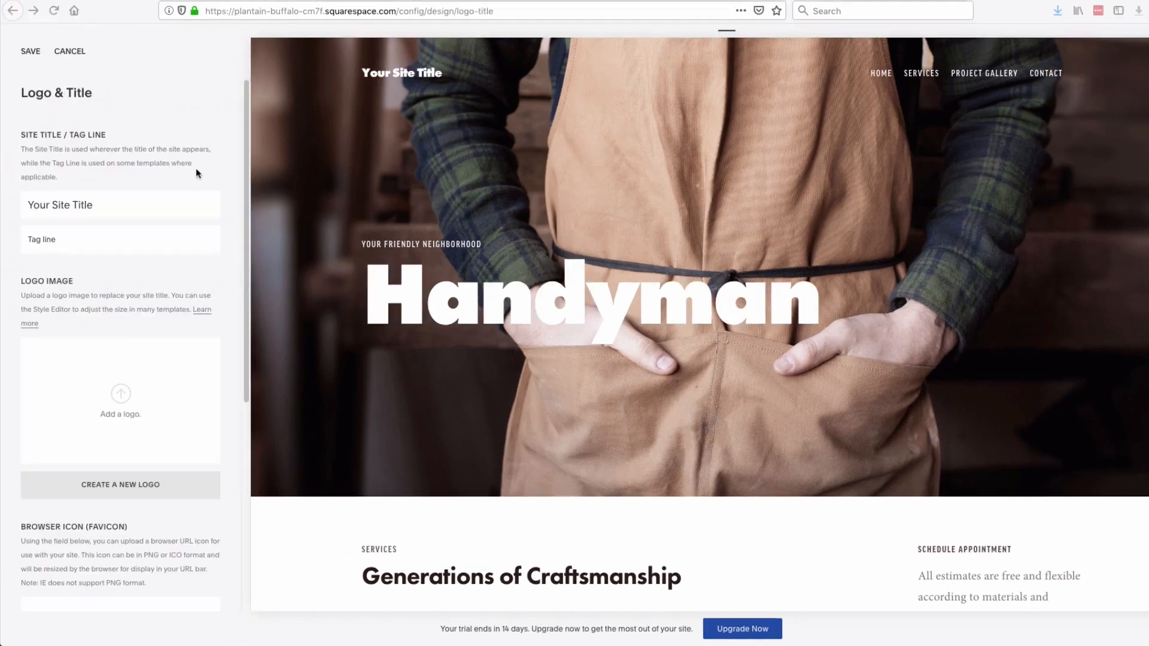
{"action": "triple_click", "coordinate": [172, 205]}
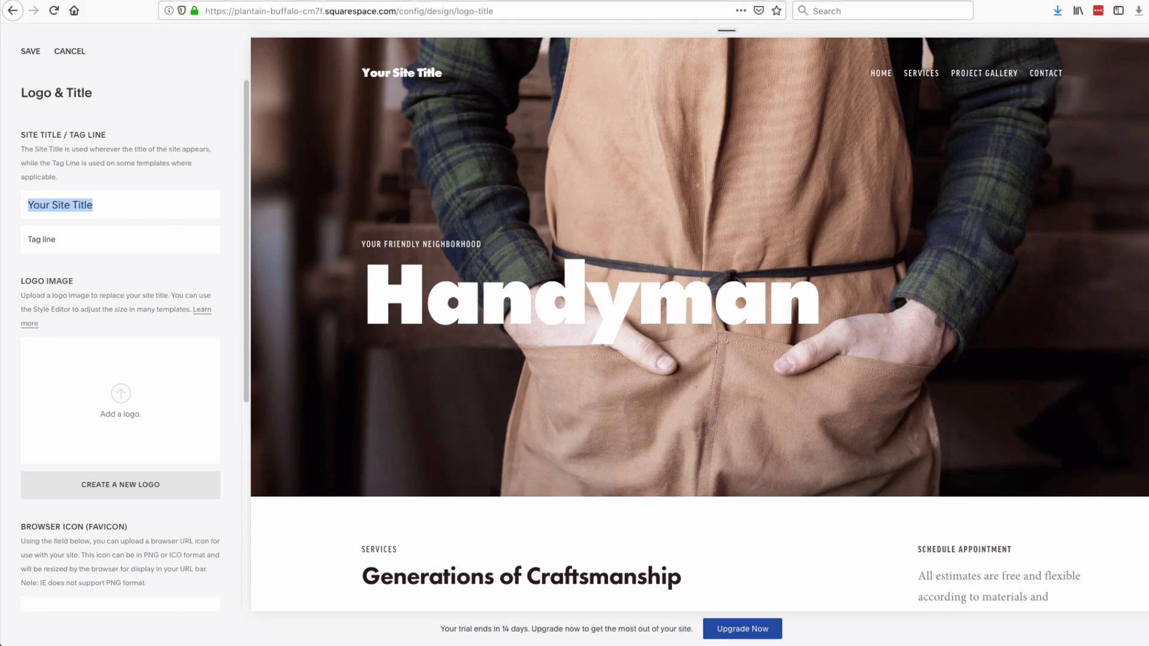
{"action": "type", "text": "The S"}
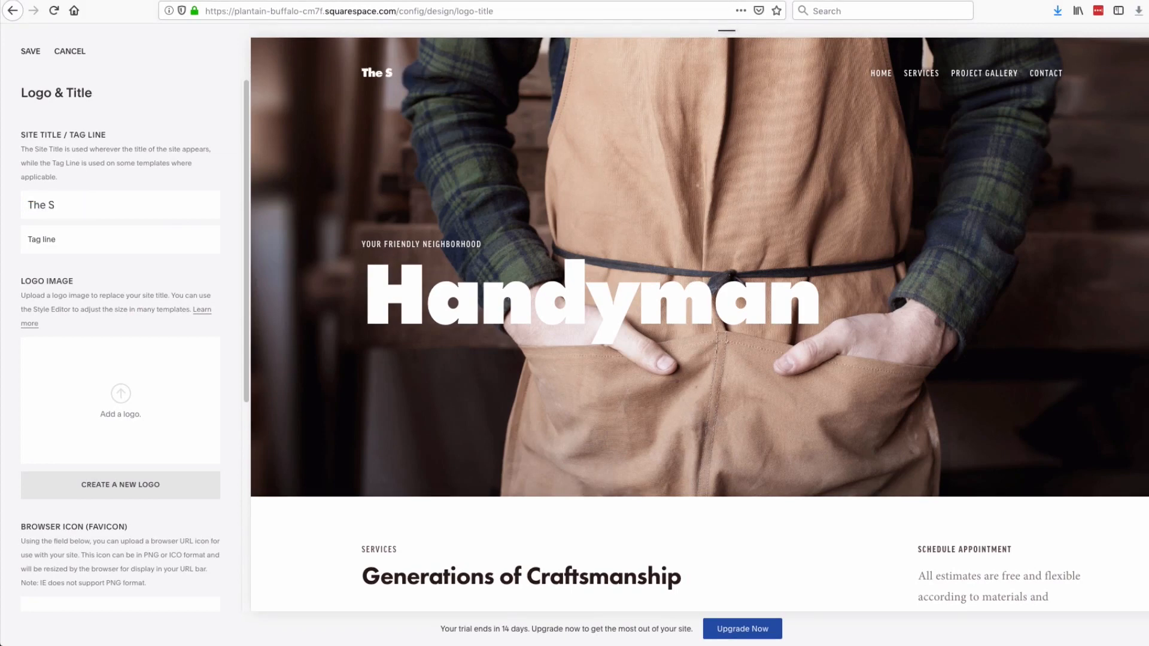
{"action": "type", "text": "ewing Space"}
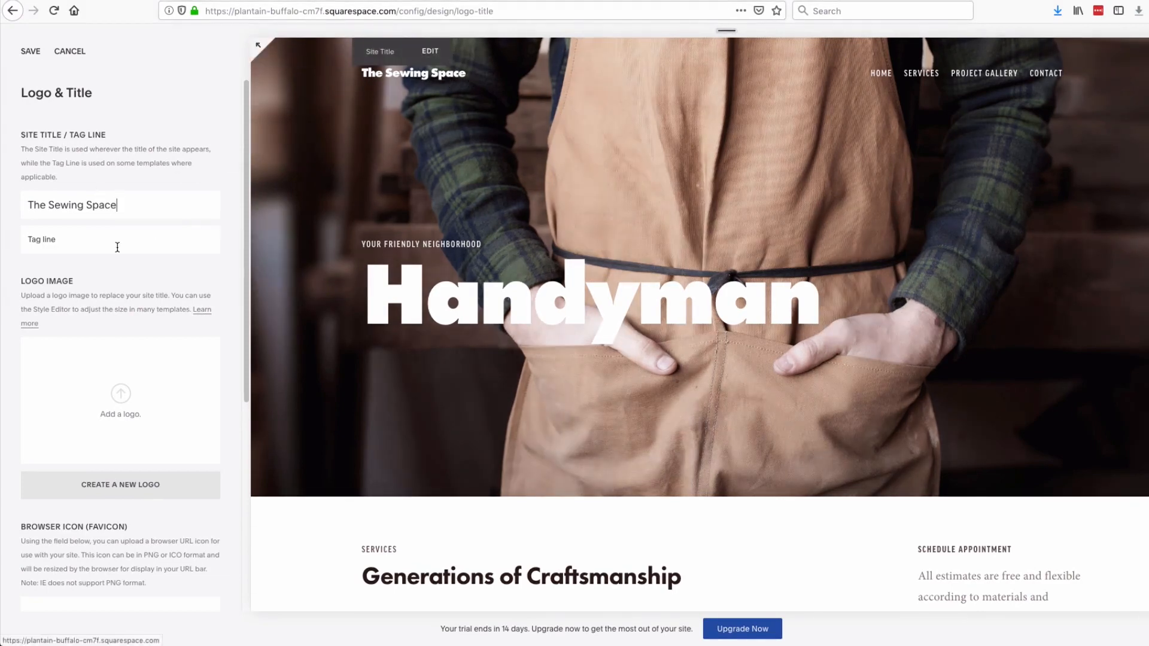
{"action": "key", "text": "Tab"}
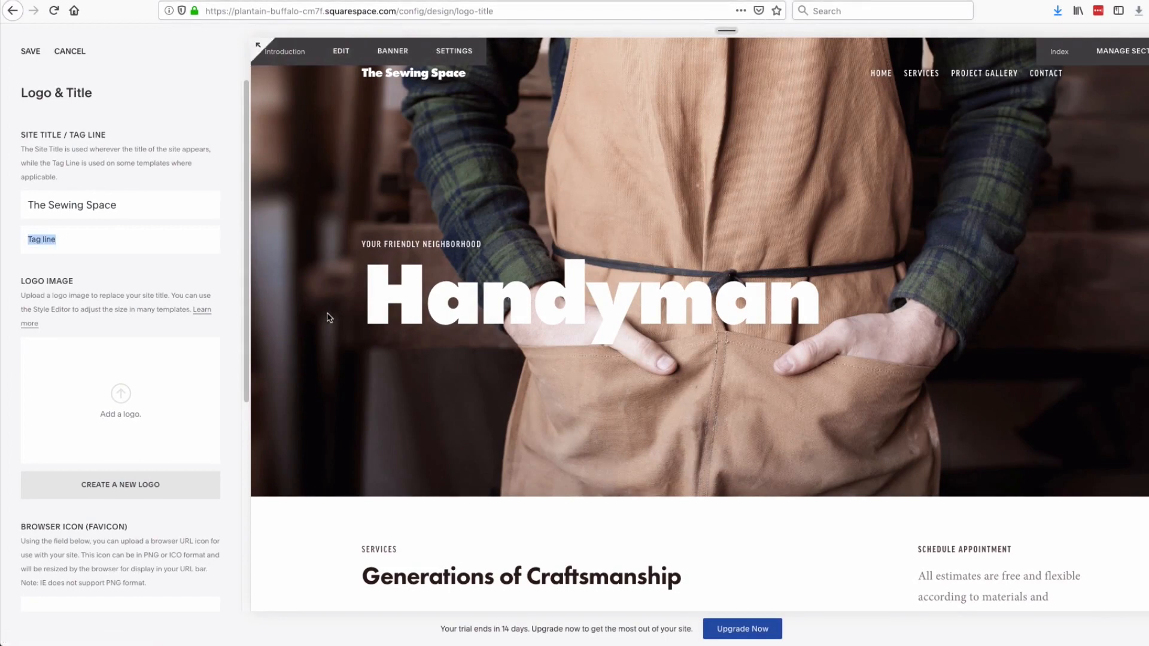
{"action": "type", "text": "Sewing for all"}
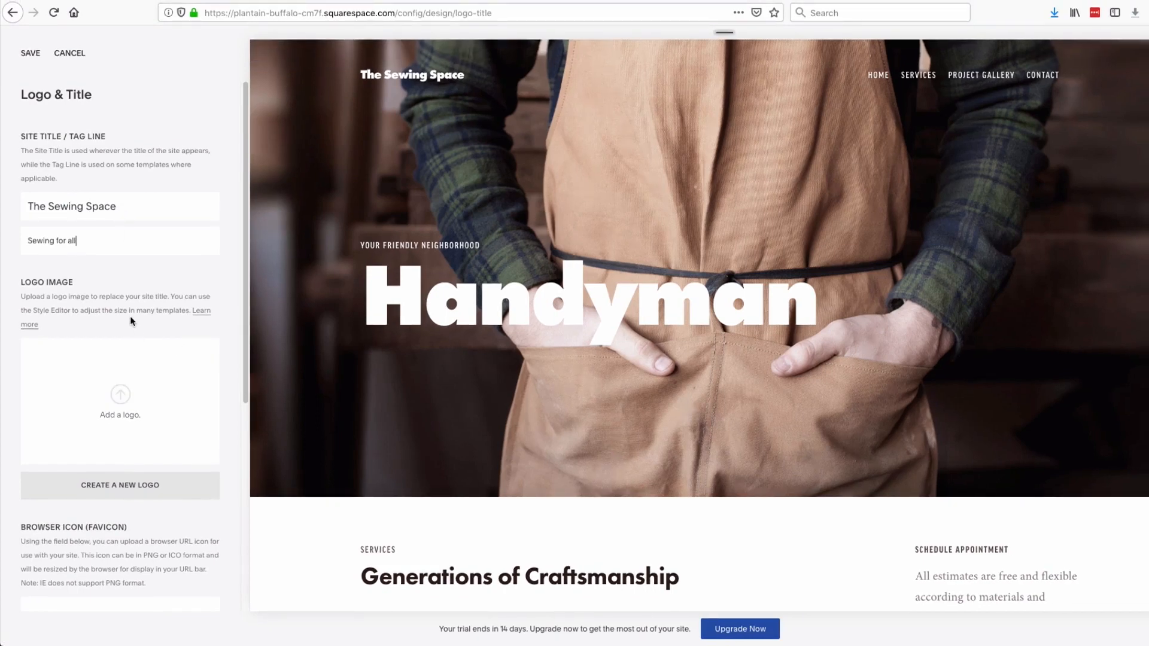
Upload The Sewing-1.png from Downloads as the logo image and save the logo and title settings
{"action": "left_click", "coordinate": [141, 393]}
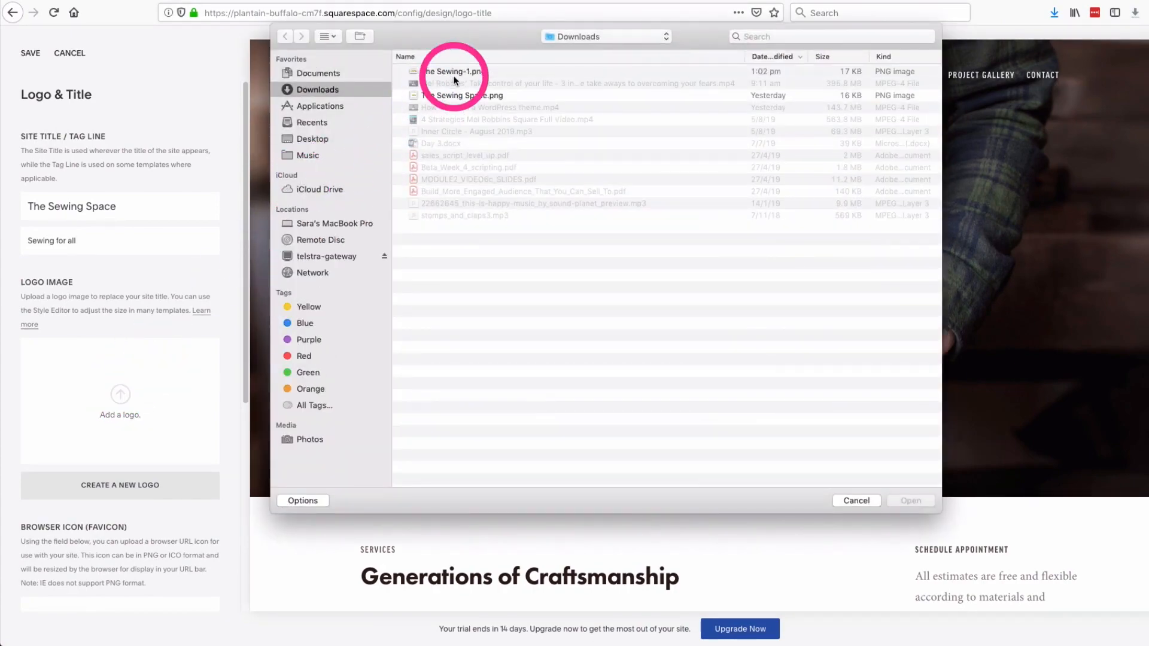
{"action": "left_click", "coordinate": [457, 72]}
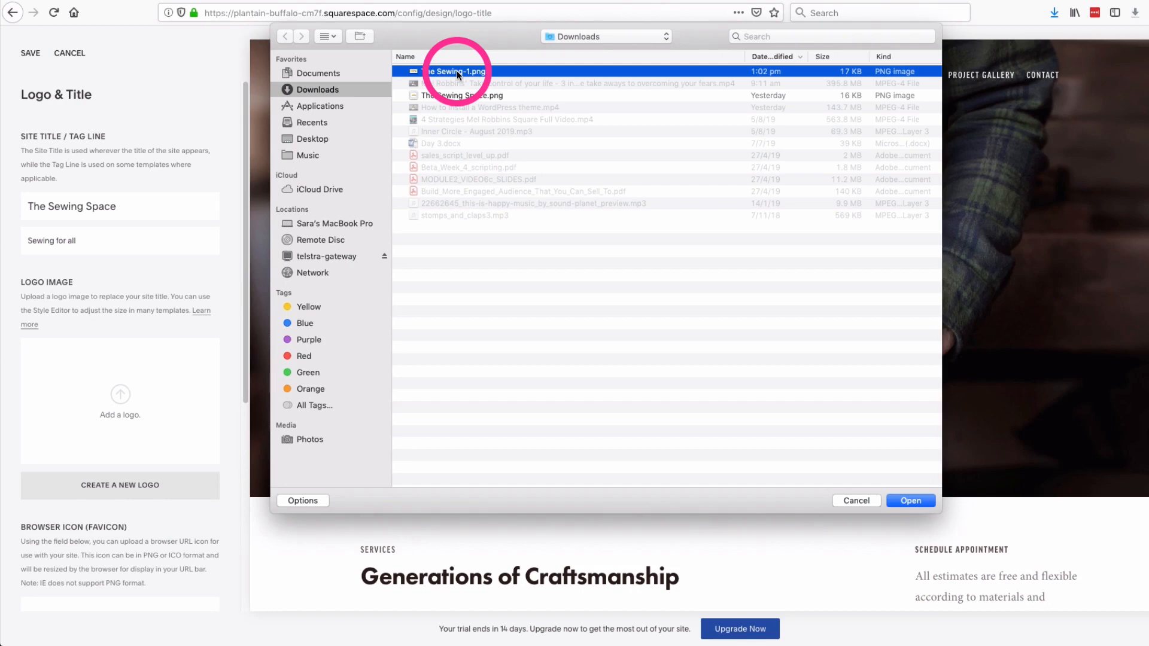
{"action": "left_click", "coordinate": [911, 502]}
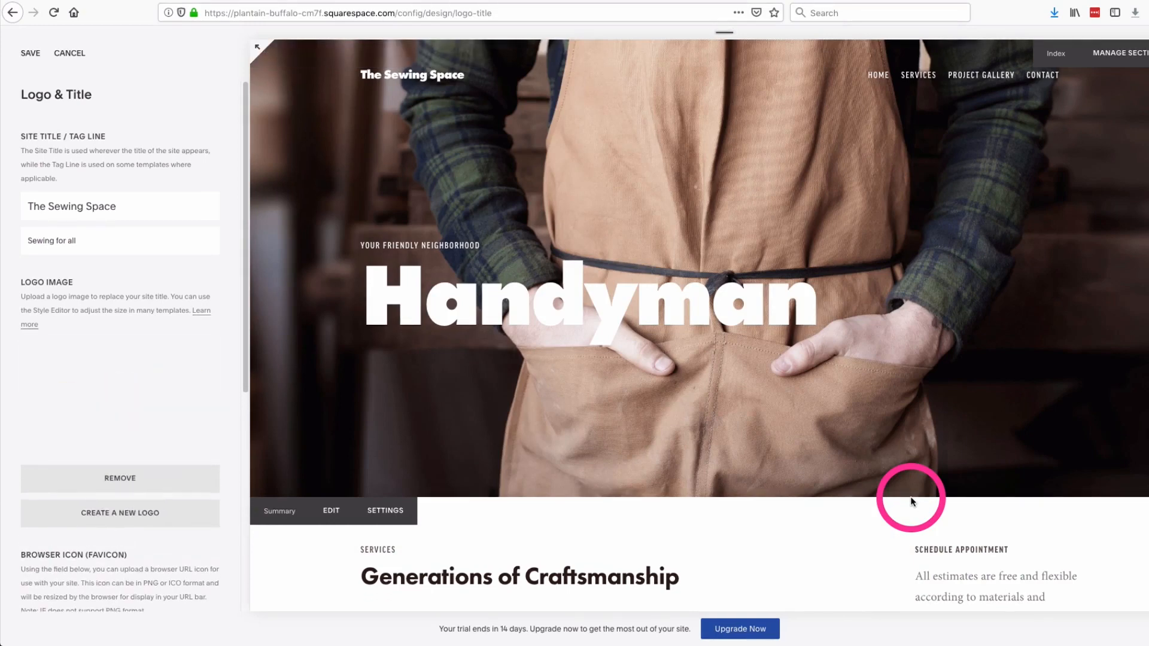
{"action": "left_click", "coordinate": [31, 52]}
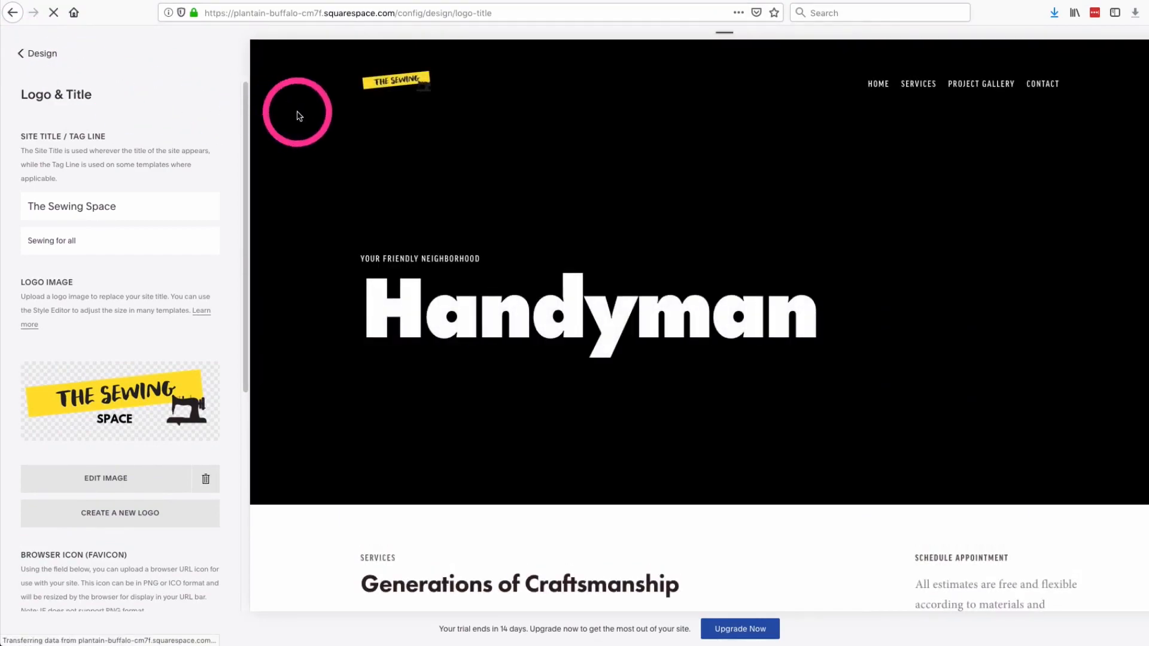
Review the browser icon and social sharing logo options, and return to the site's main menu
{"action": "scroll", "coordinate": [150, 251], "scroll_direction": "down", "scroll_amount": 5}
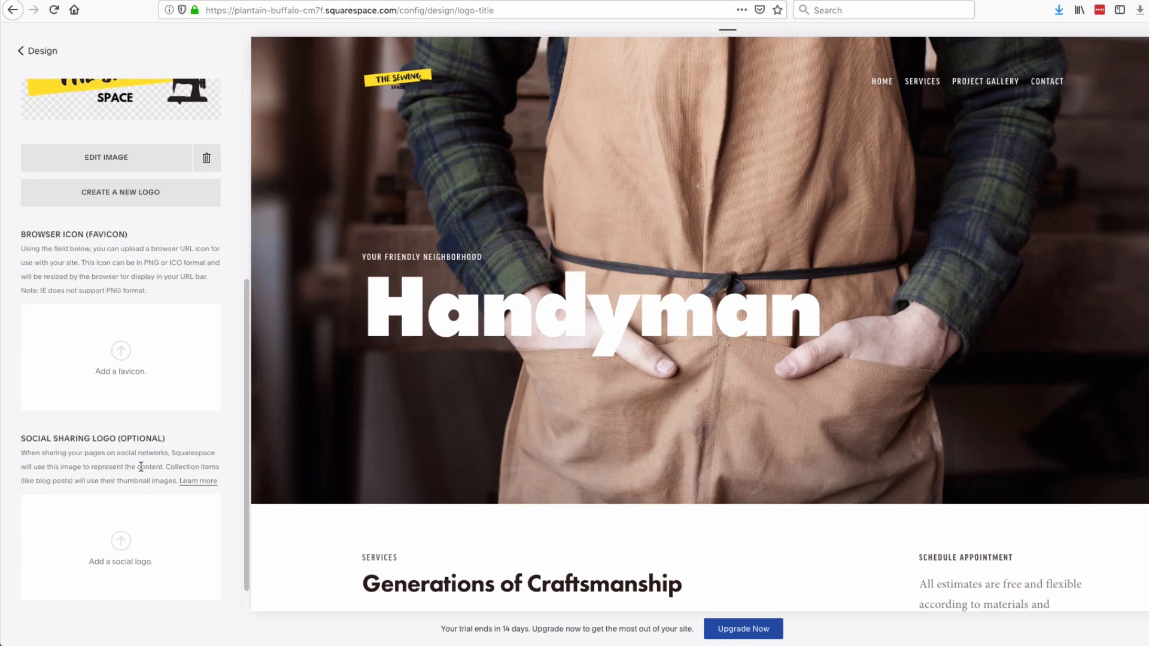
{"action": "scroll", "coordinate": [141, 468], "scroll_direction": "down", "scroll_amount": 1}
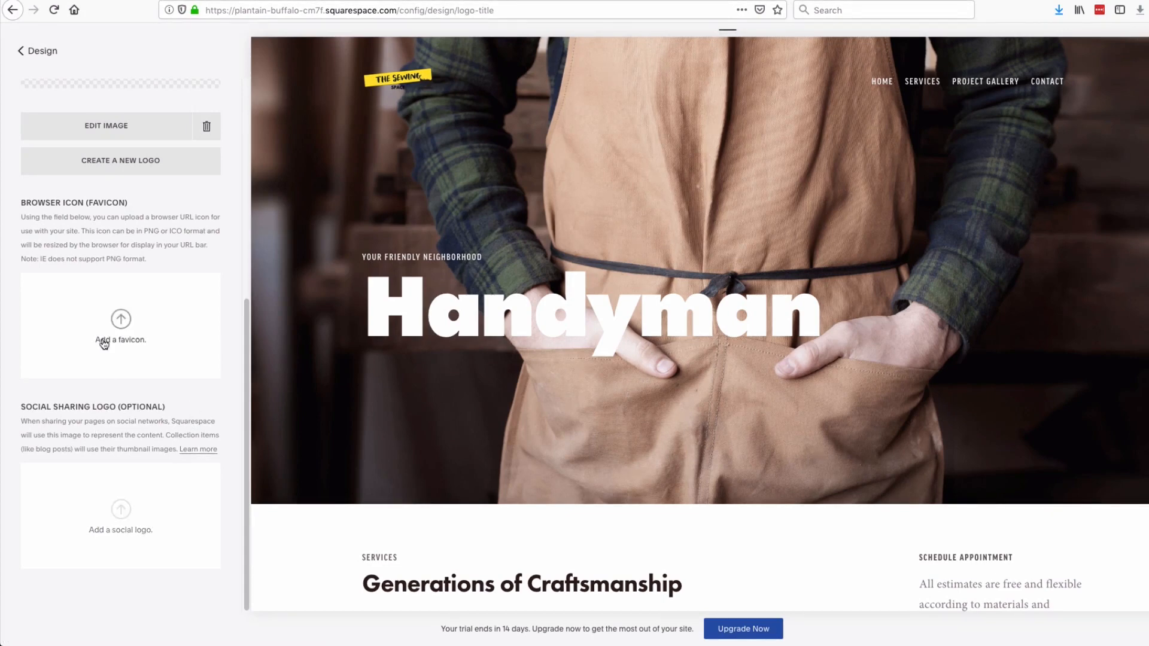
{"action": "scroll", "coordinate": [91, 528], "scroll_direction": "up", "scroll_amount": 6}
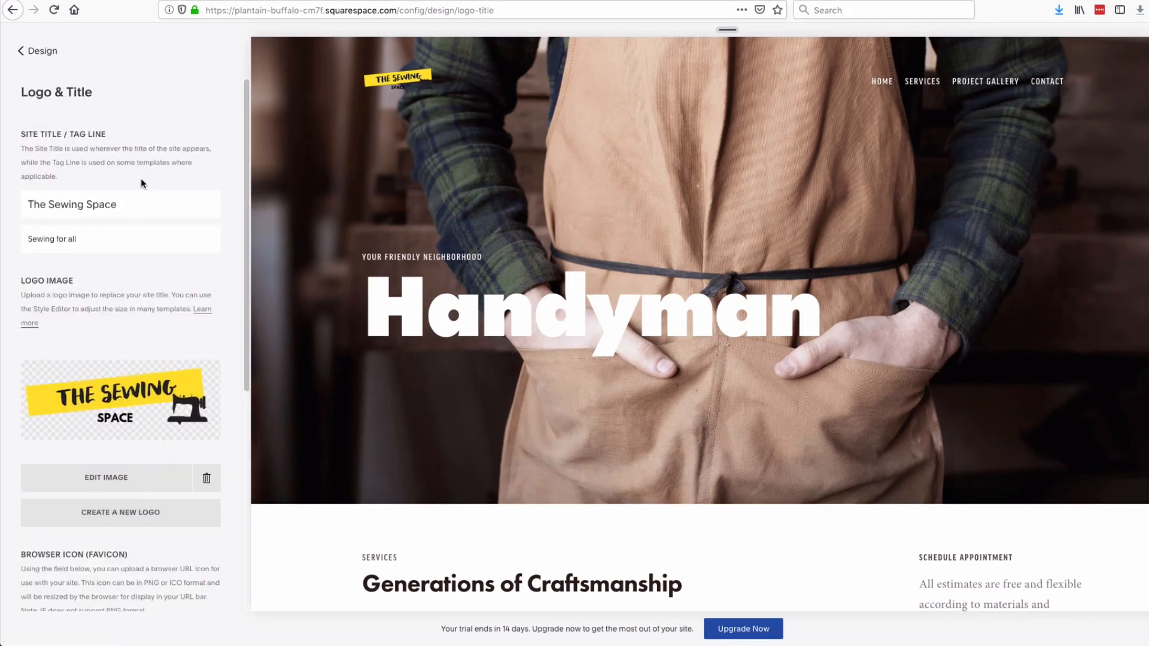
{"action": "left_click", "coordinate": [36, 59]}
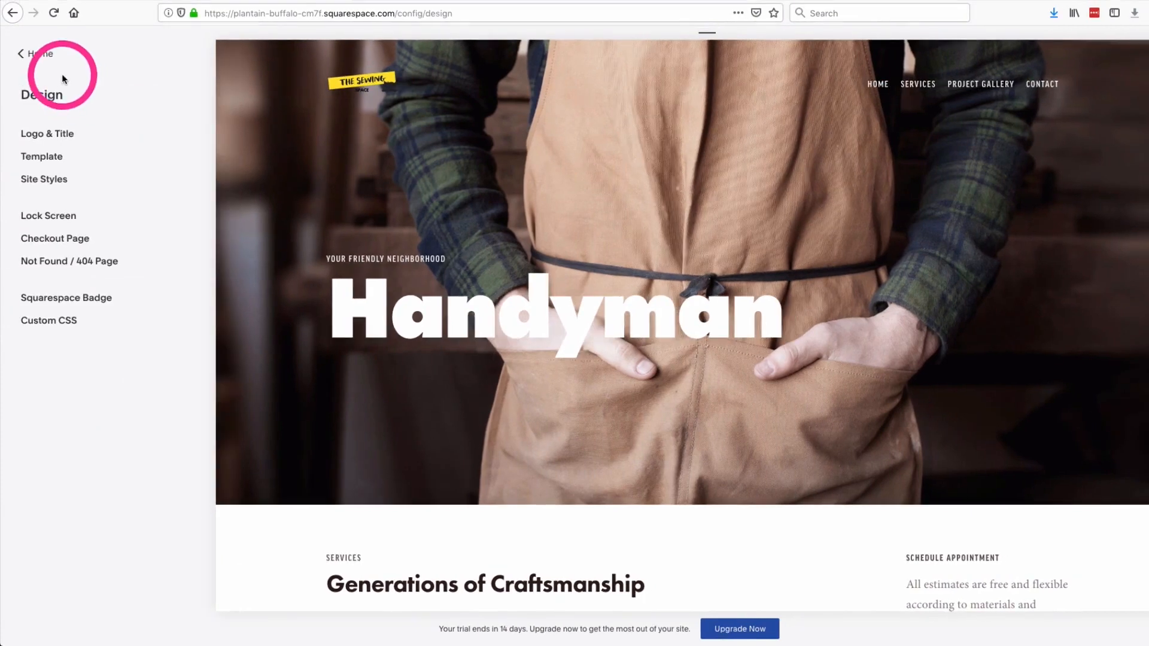
{"action": "left_click", "coordinate": [46, 57]}
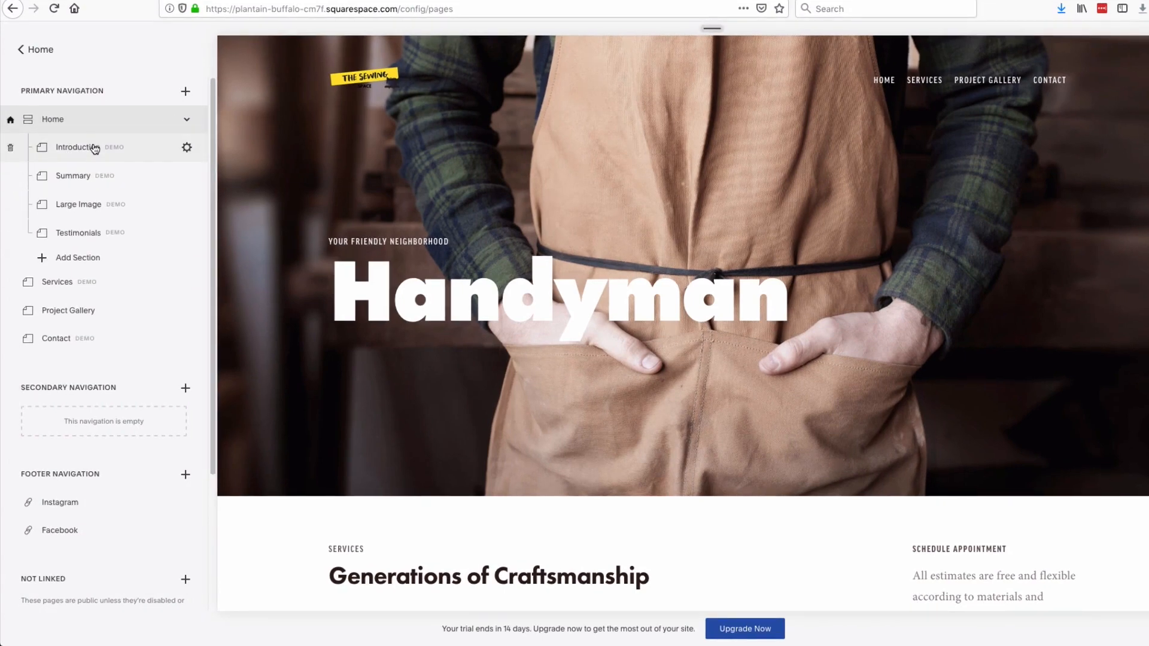
Examine the Home page's Introduction, Summary, Large Image and Testimonials sections and the content of the Services page
{"action": "scroll", "coordinate": [317, 175], "scroll_direction": "down", "scroll_amount": 2}
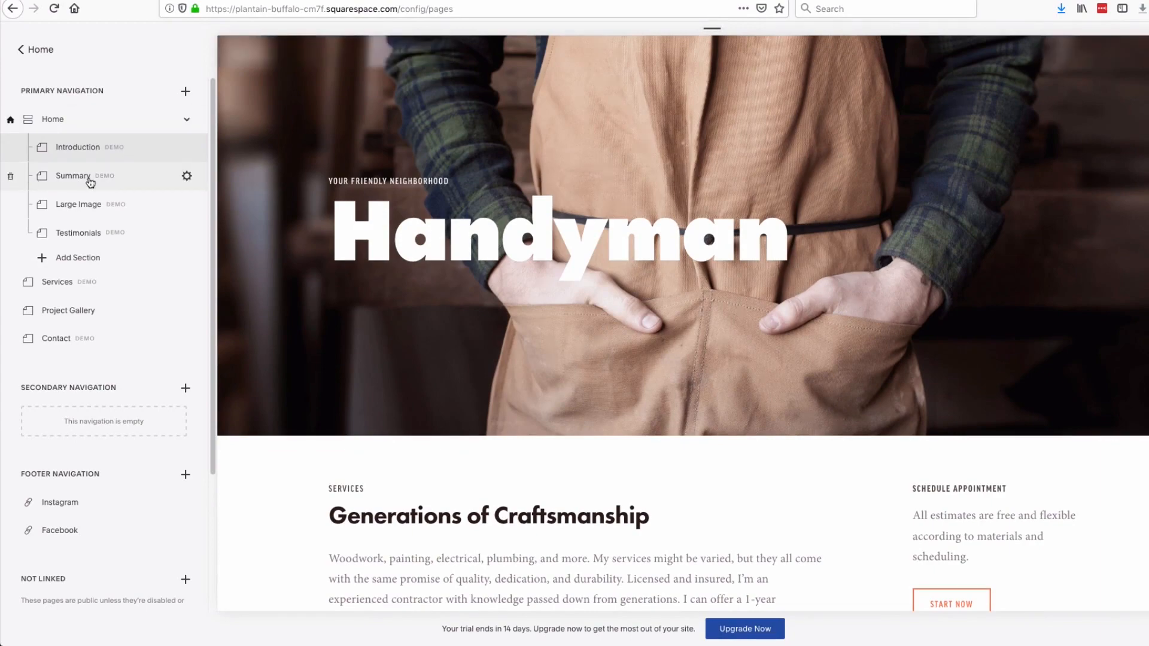
{"action": "left_click", "coordinate": [73, 175]}
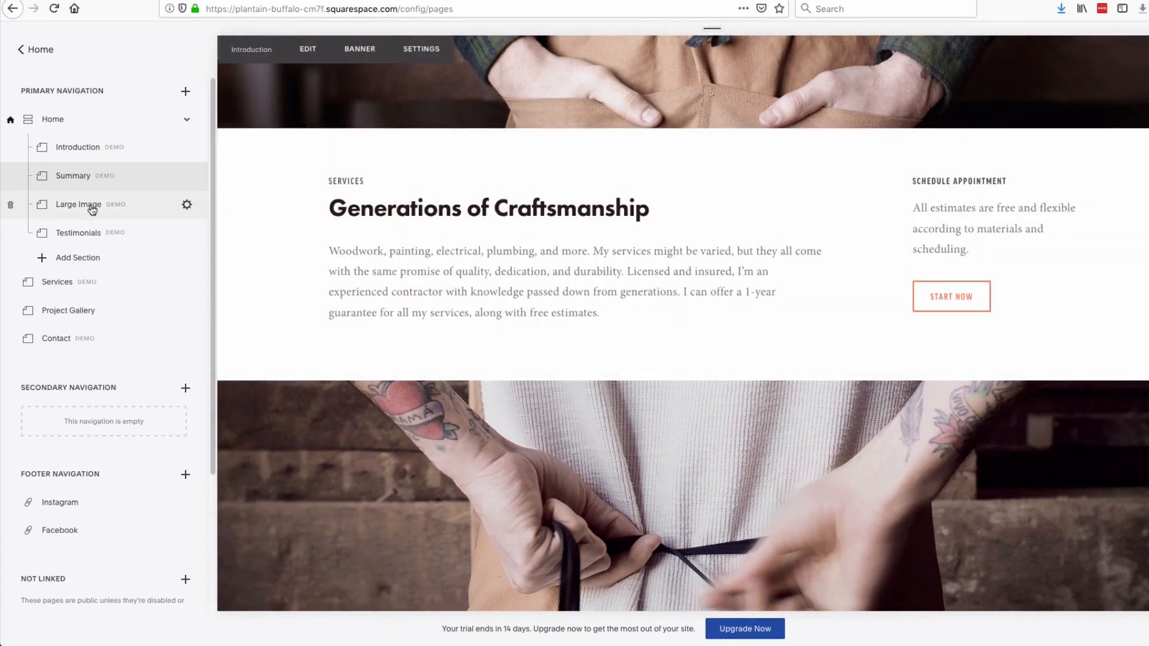
{"action": "left_click", "coordinate": [91, 206]}
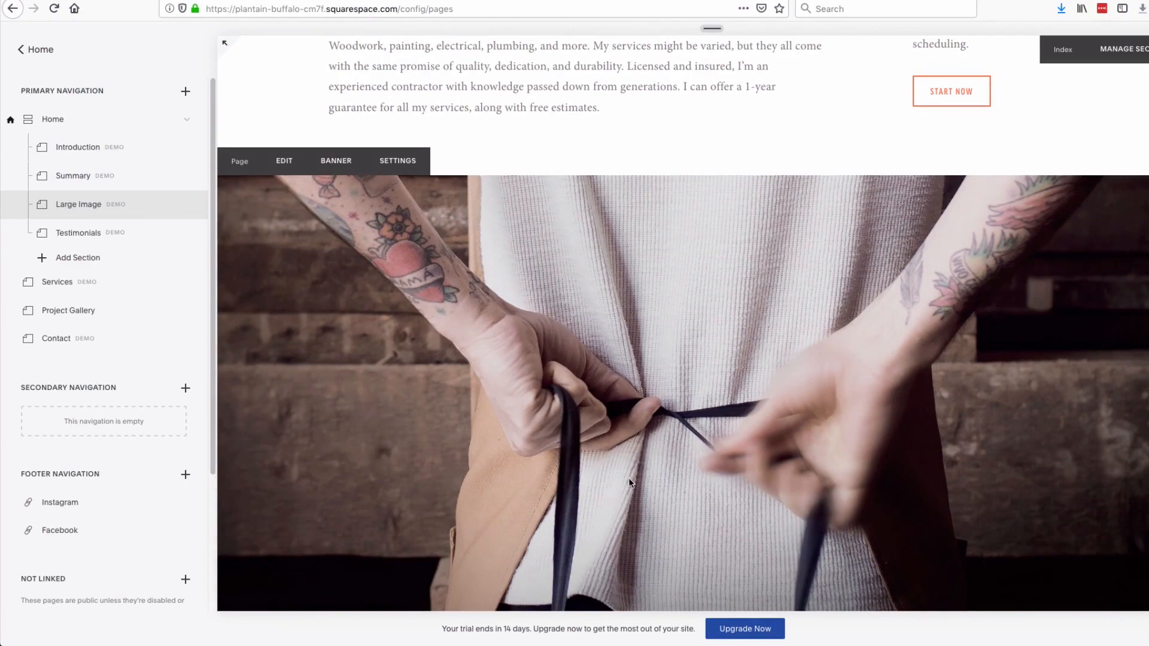
{"action": "left_click", "coordinate": [86, 237]}
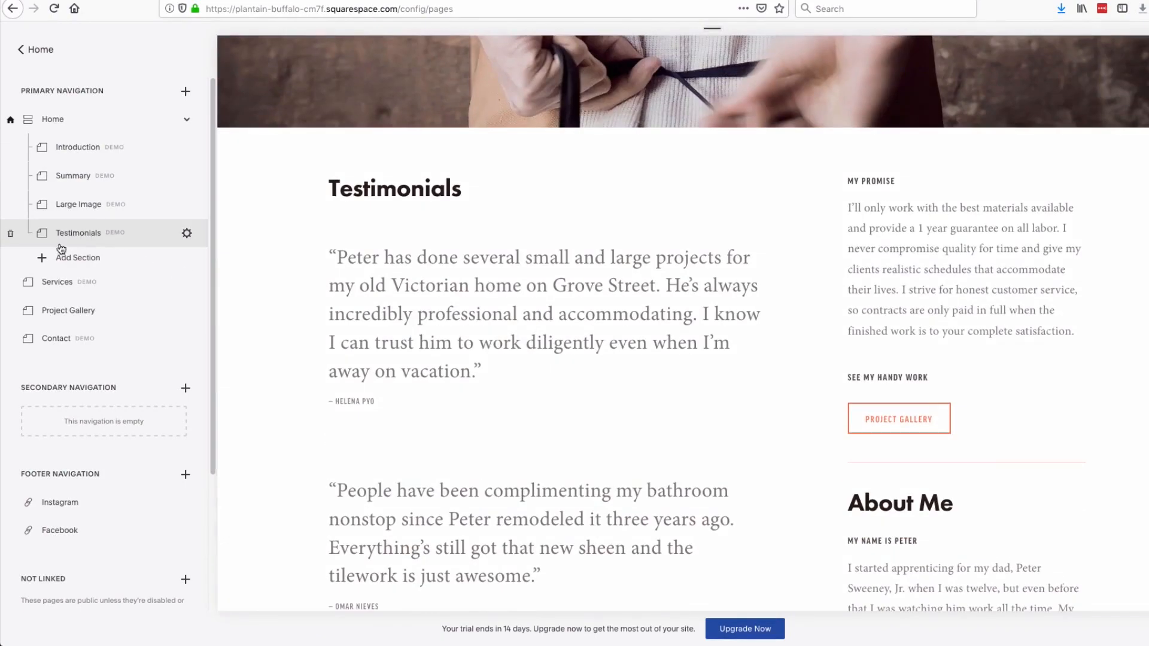
{"action": "left_click", "coordinate": [50, 286]}
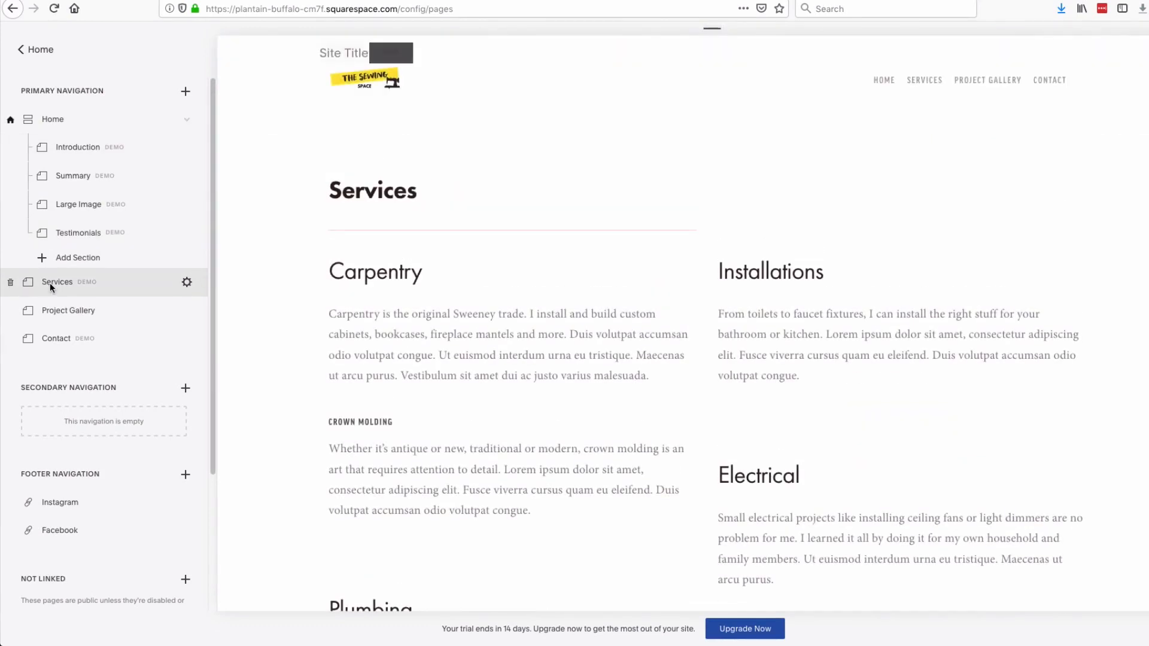
{"action": "mouse_move", "coordinate": [515, 346]}
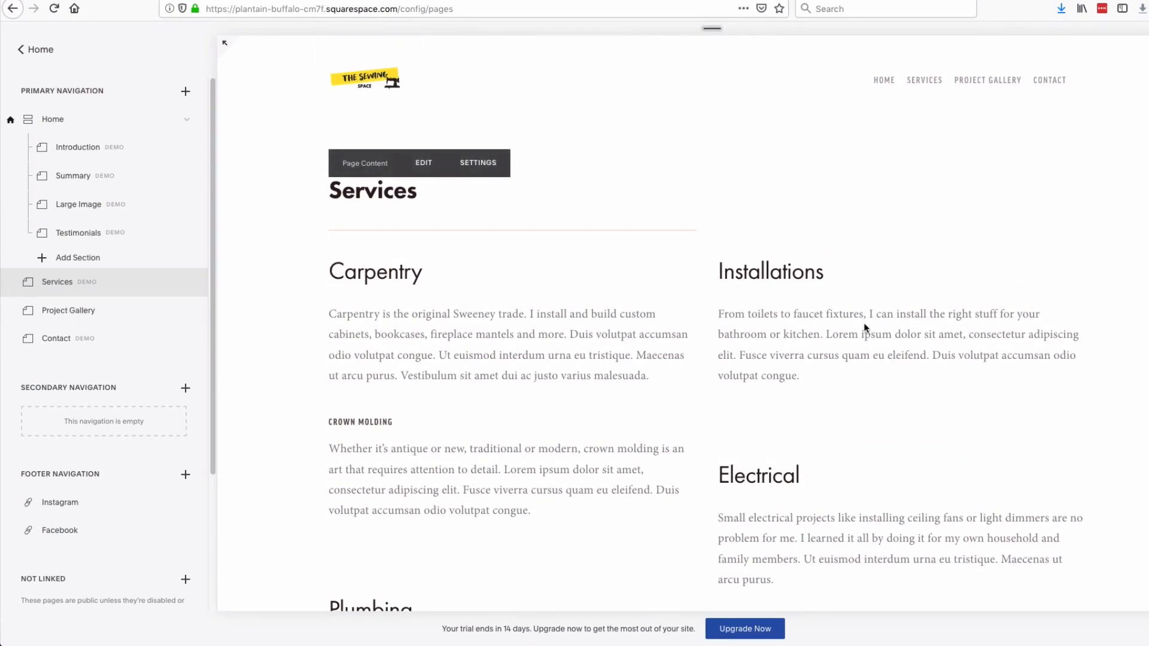
{"action": "scroll", "coordinate": [863, 322], "scroll_direction": "down", "scroll_amount": 9}
{"action": "scroll", "coordinate": [863, 322], "scroll_direction": "up", "scroll_amount": 9}
{"action": "key", "text": "ctrl+l"}
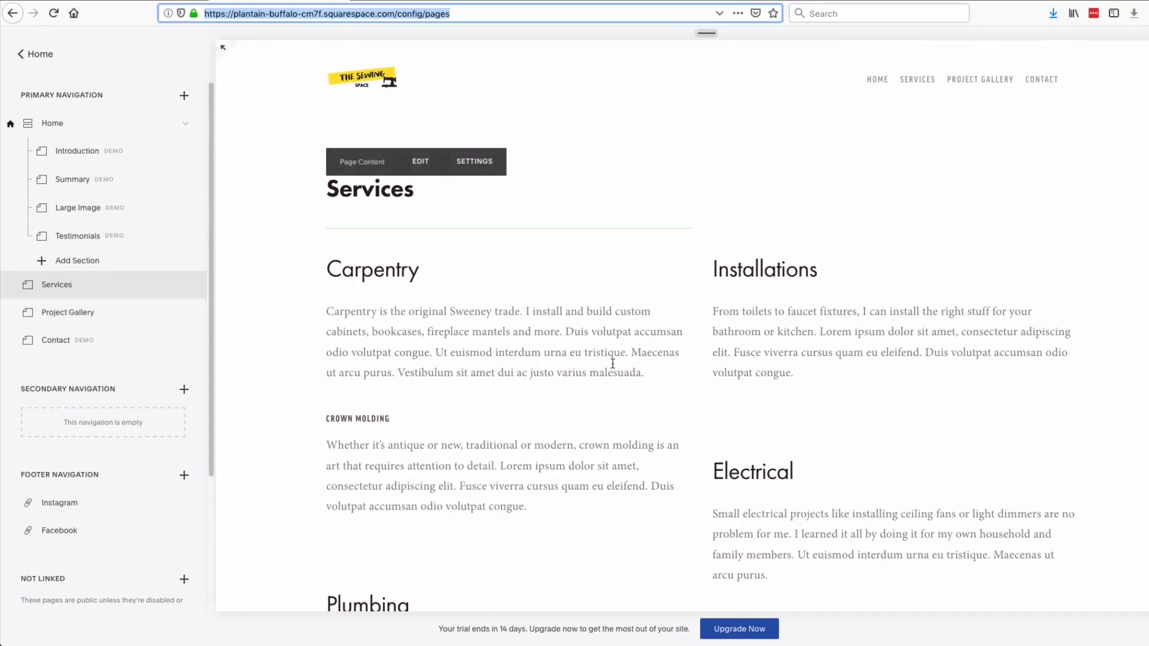
{"action": "scroll", "coordinate": [1004, 281], "scroll_direction": "down", "scroll_amount": 7}
{"action": "scroll", "coordinate": [1002, 287], "scroll_direction": "up", "scroll_amount": 6}
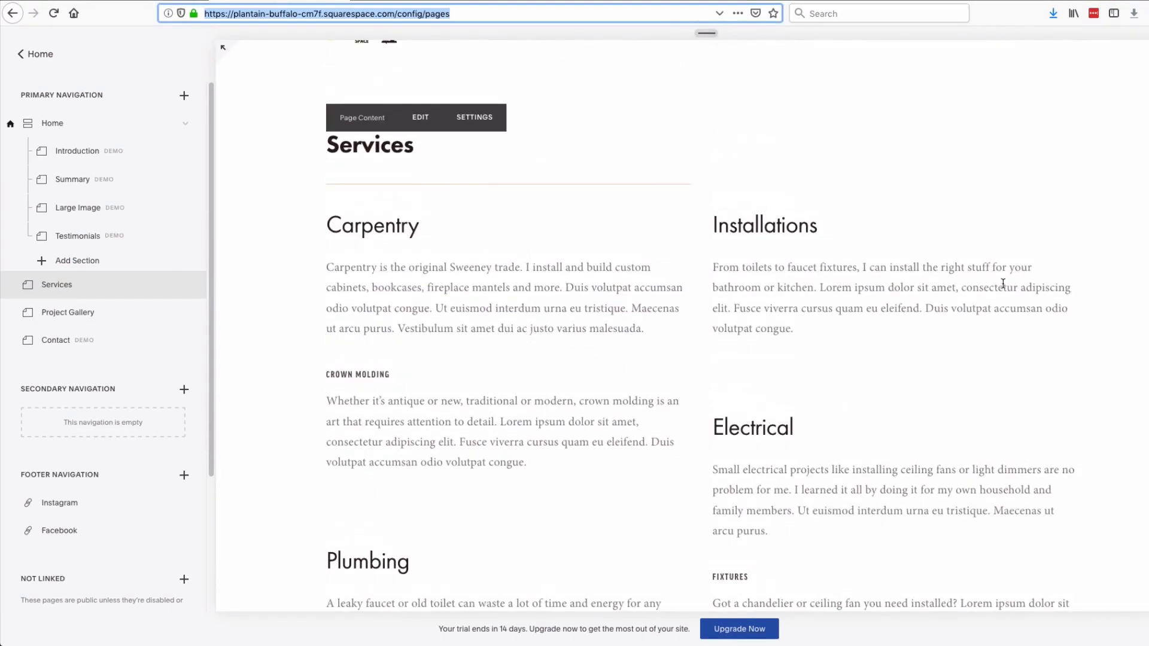
In the Services page content, rename the Carpentry heading to "Dressmaking" and the Installations heading to "Alterations"
{"action": "left_click", "coordinate": [421, 120]}
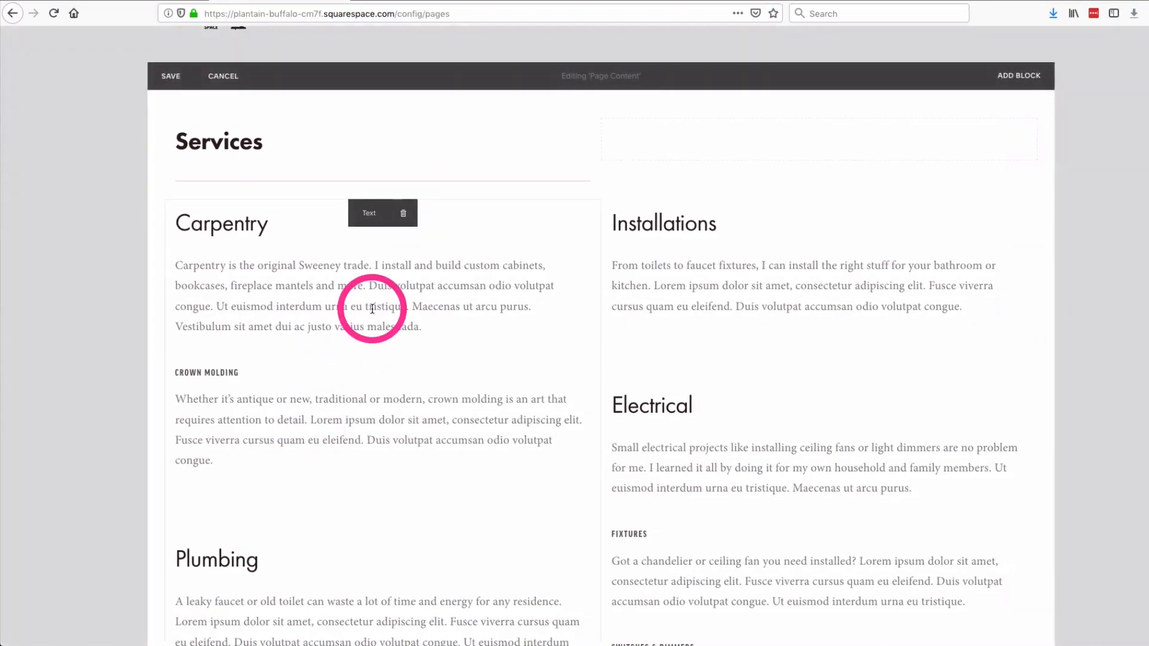
{"action": "left_click", "coordinate": [372, 308]}
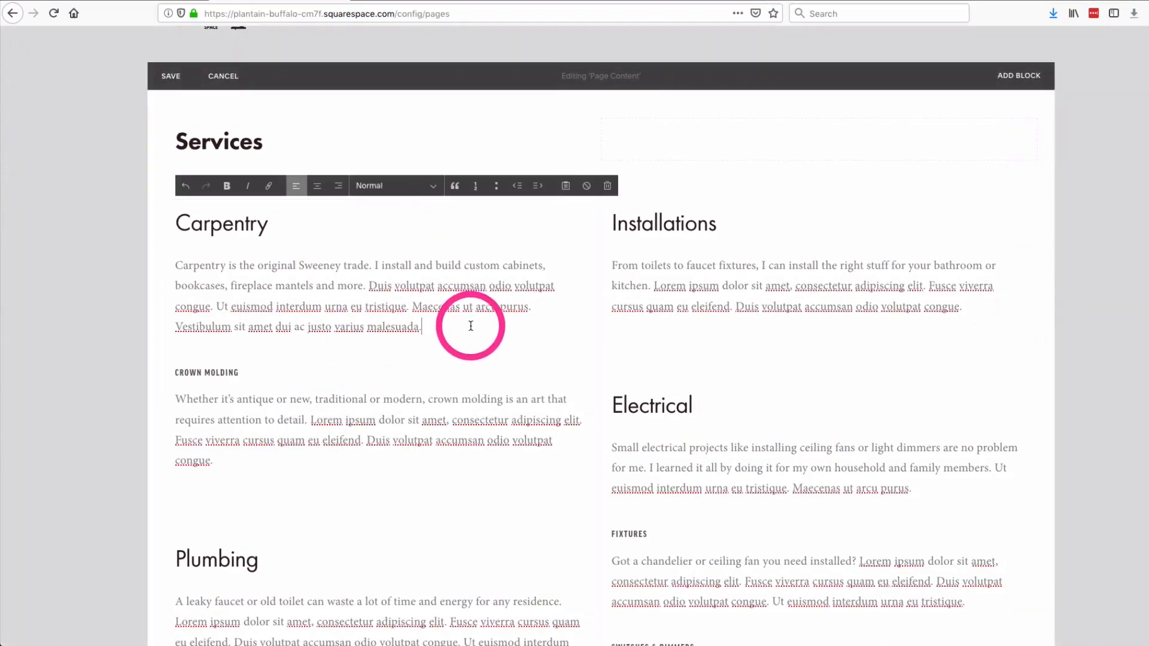
{"action": "left_click", "coordinate": [170, 226]}
{"action": "double_click", "coordinate": [226, 224]}
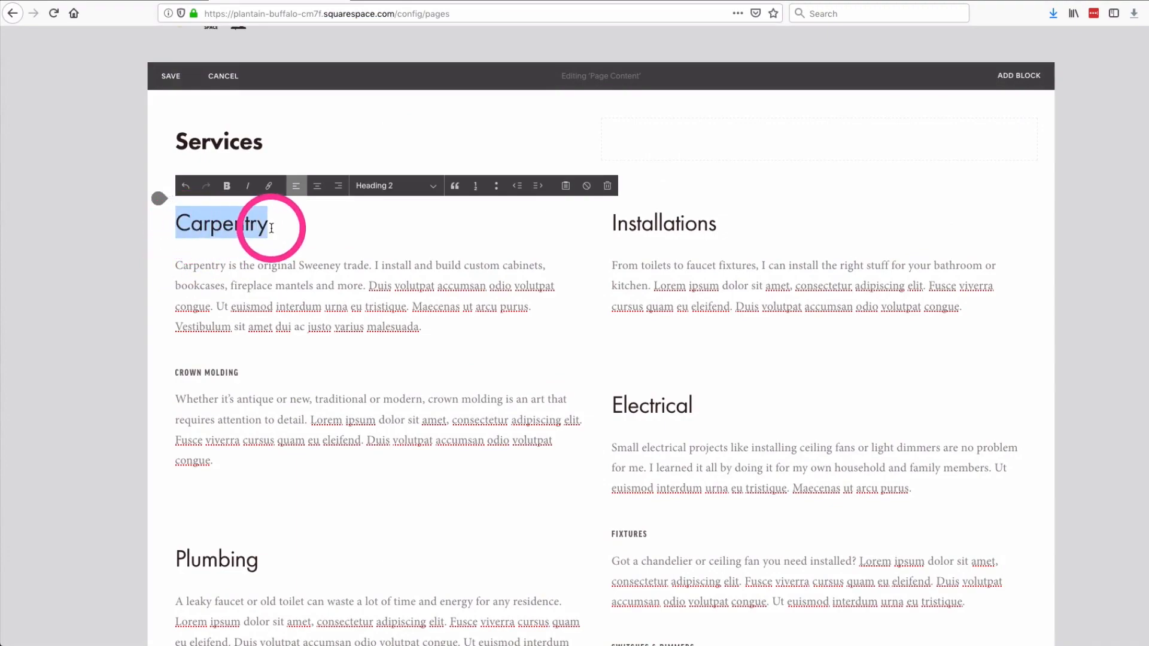
{"action": "scroll", "coordinate": [592, 296], "scroll_direction": "down", "scroll_amount": 7}
{"action": "scroll", "coordinate": [591, 299], "scroll_direction": "up", "scroll_amount": 8}
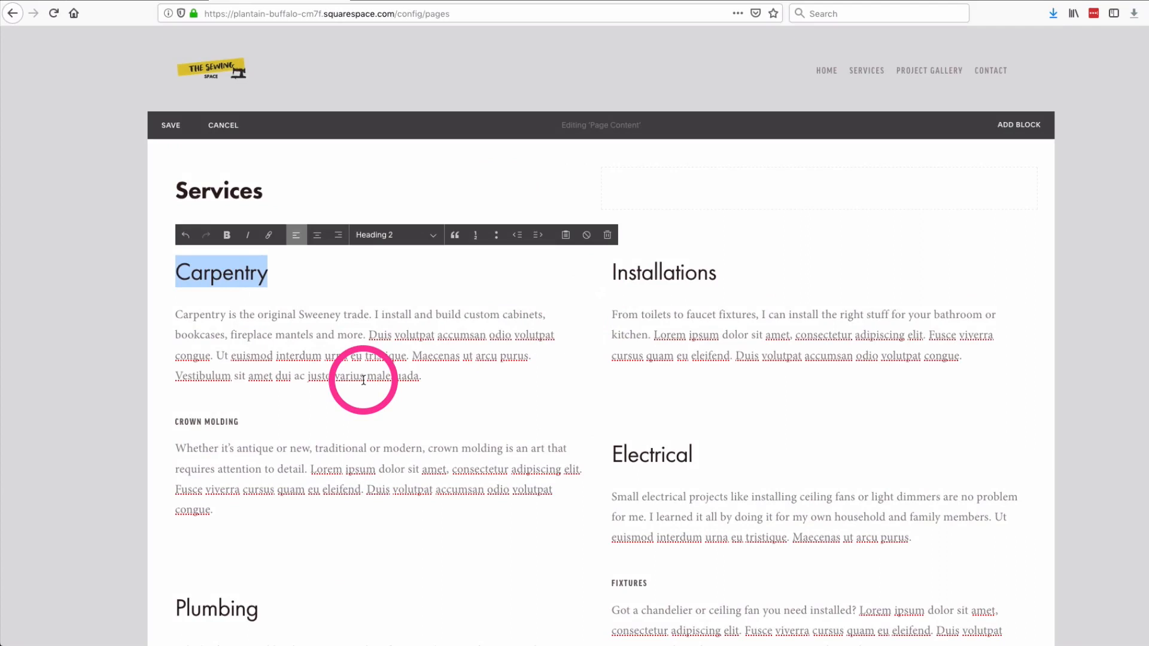
{"action": "type", "text": "Dress making"}
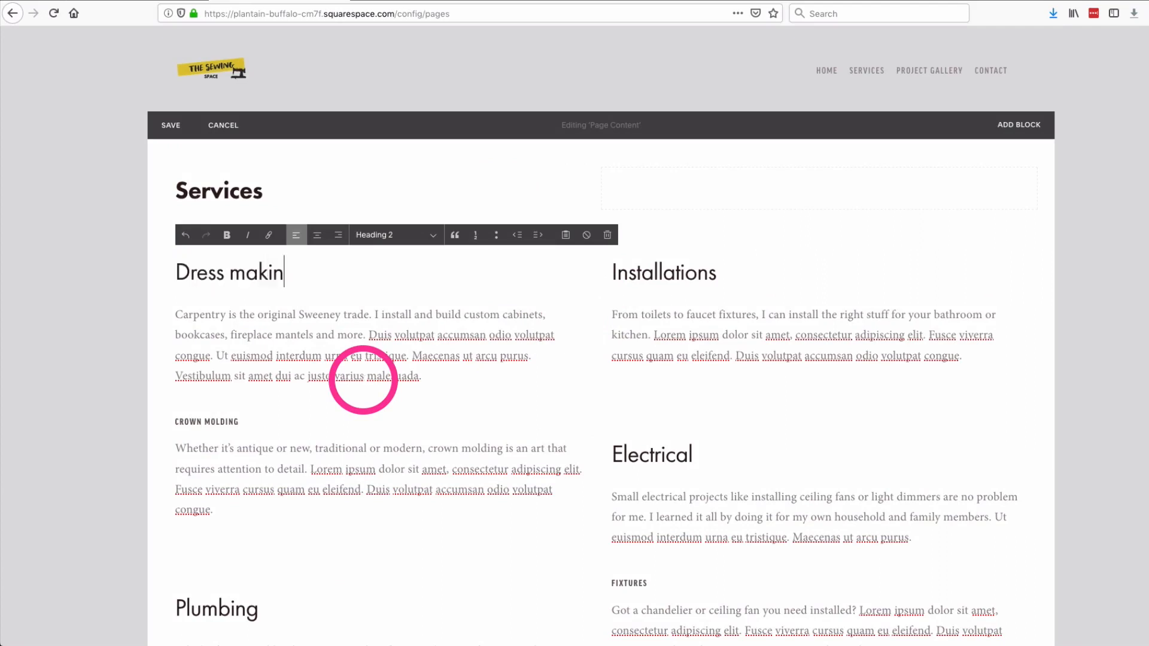
{"action": "left_click", "coordinate": [234, 274]}
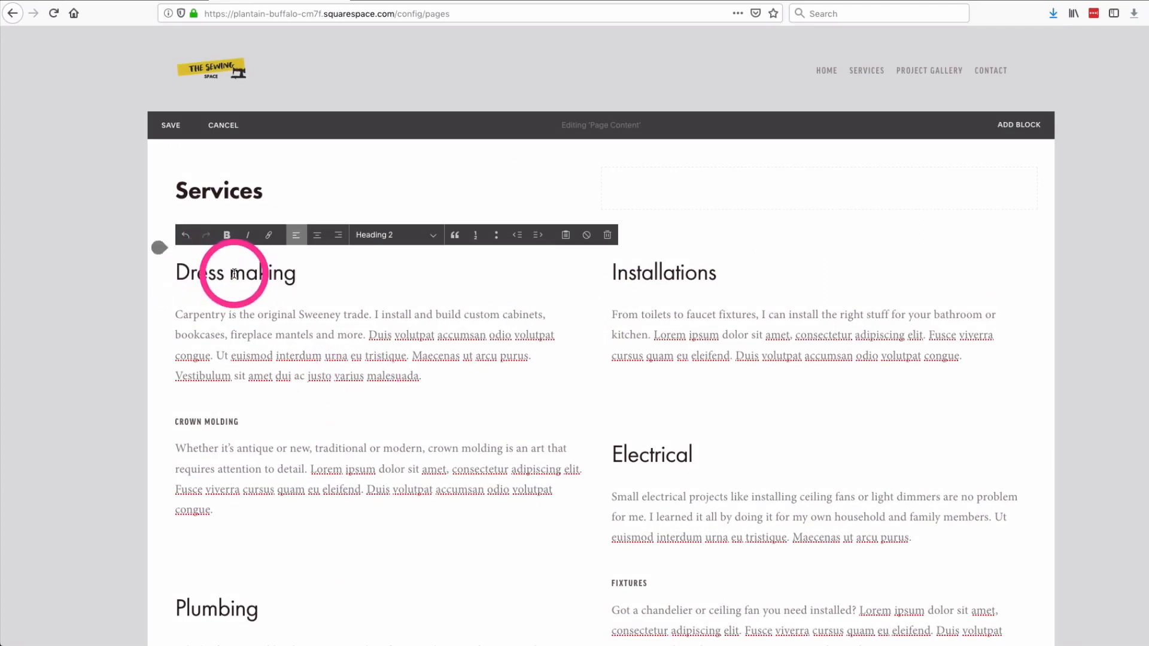
{"action": "key", "text": "BackSpace"}
{"action": "left_click_drag", "start_coordinate": [717, 272], "coordinate": [605, 270]}
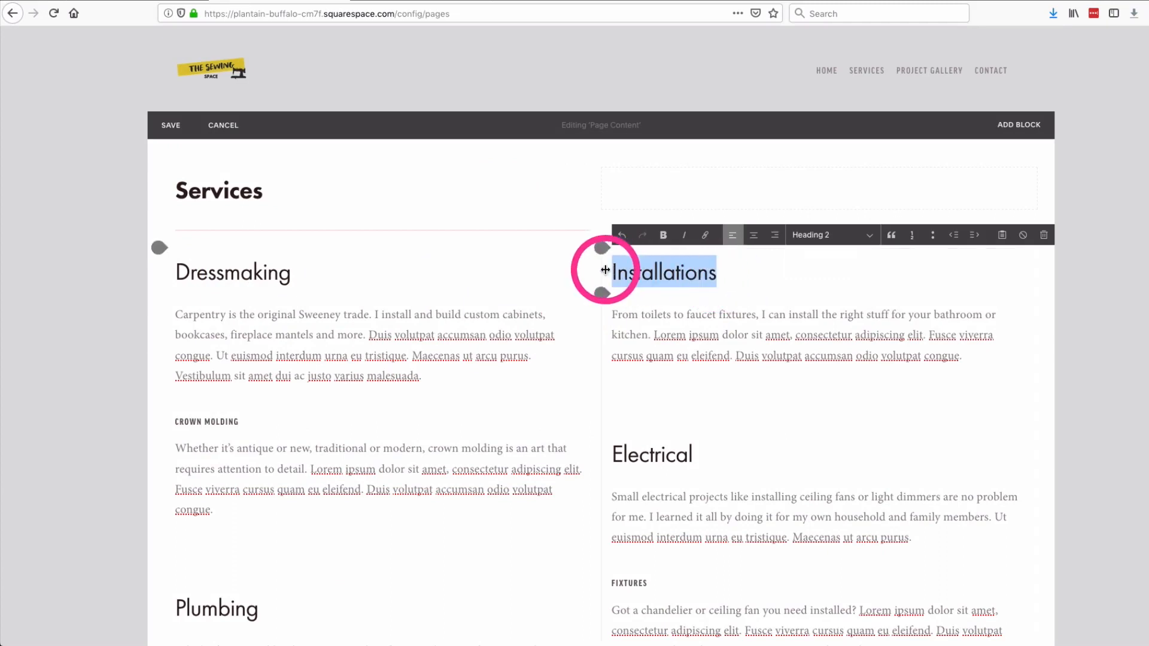
{"action": "type", "text": "Alterations"}
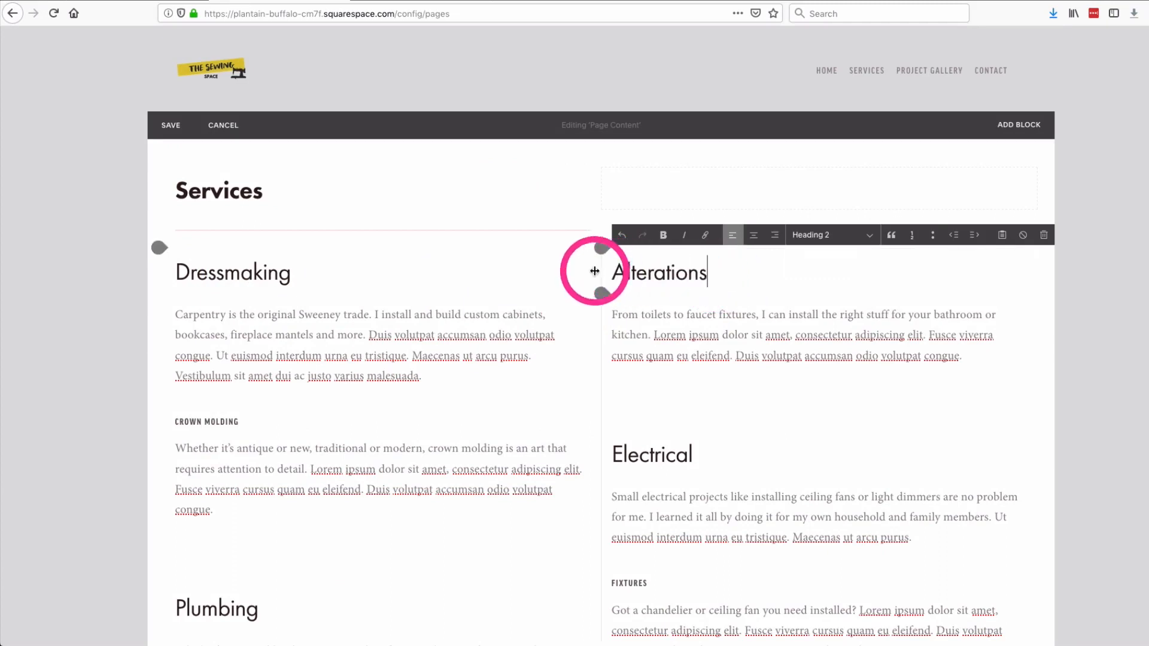
Cut the Dressmaking paragraph off after "bookcases, fireplac" and make the word "fireplac" bold
{"action": "left_click_drag", "start_coordinate": [268, 334], "coordinate": [422, 377]}
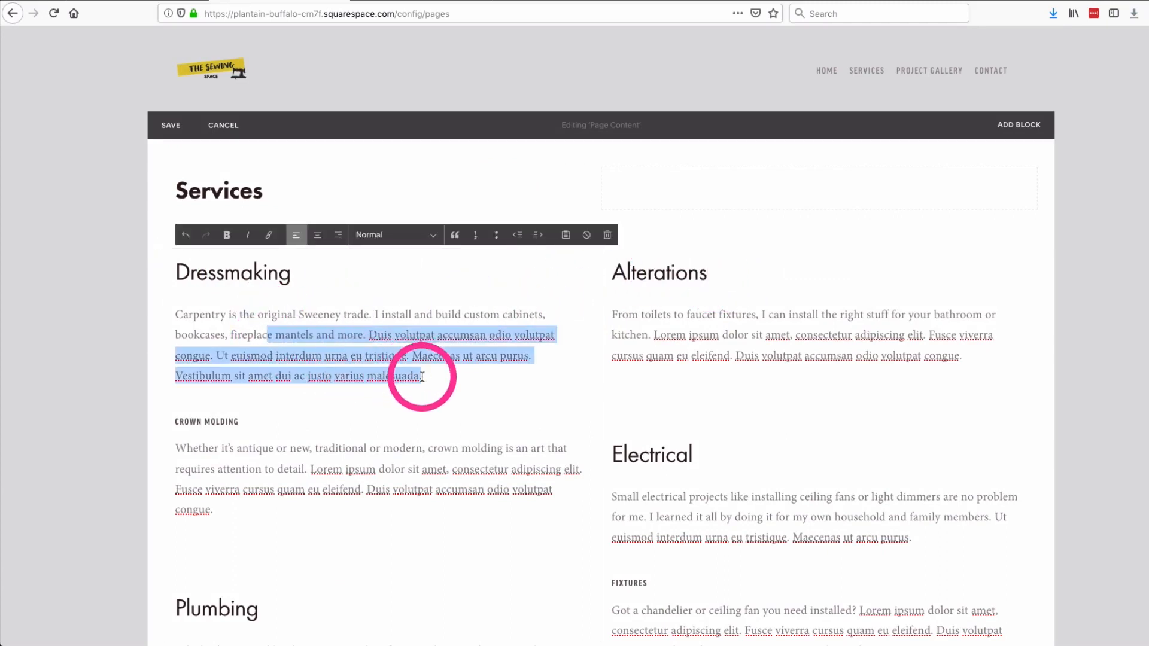
{"action": "key", "text": "BackSpace"}
{"action": "left_click", "coordinate": [209, 268]}
{"action": "left_click", "coordinate": [231, 334]}
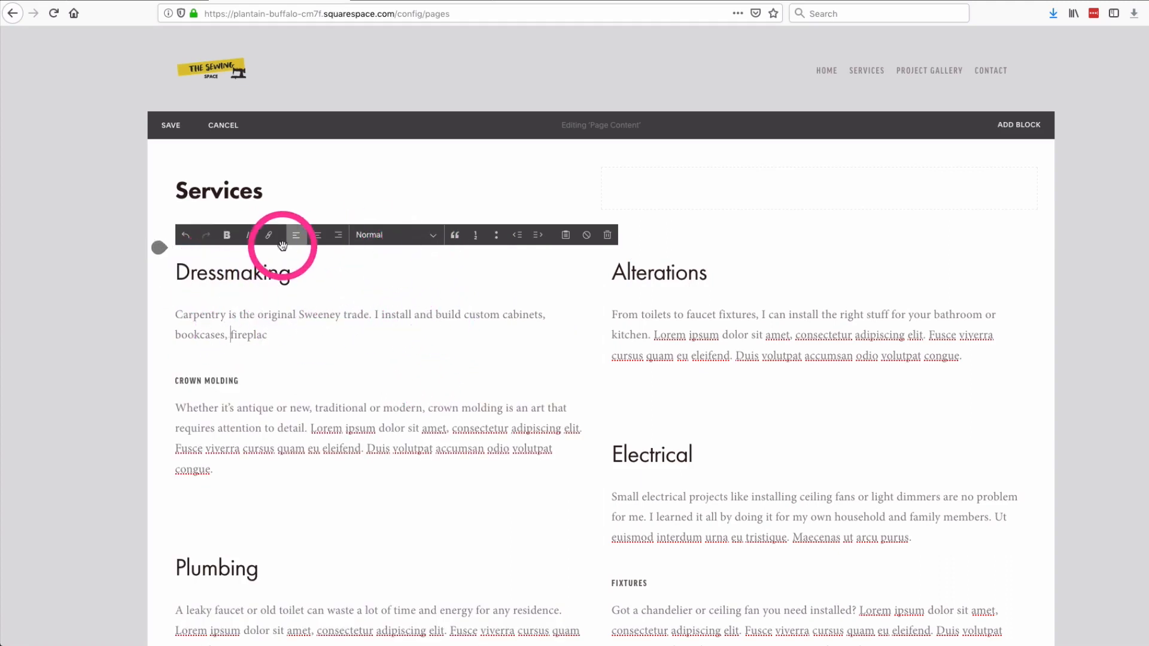
{"action": "left_click_drag", "start_coordinate": [232, 336], "coordinate": [284, 348]}
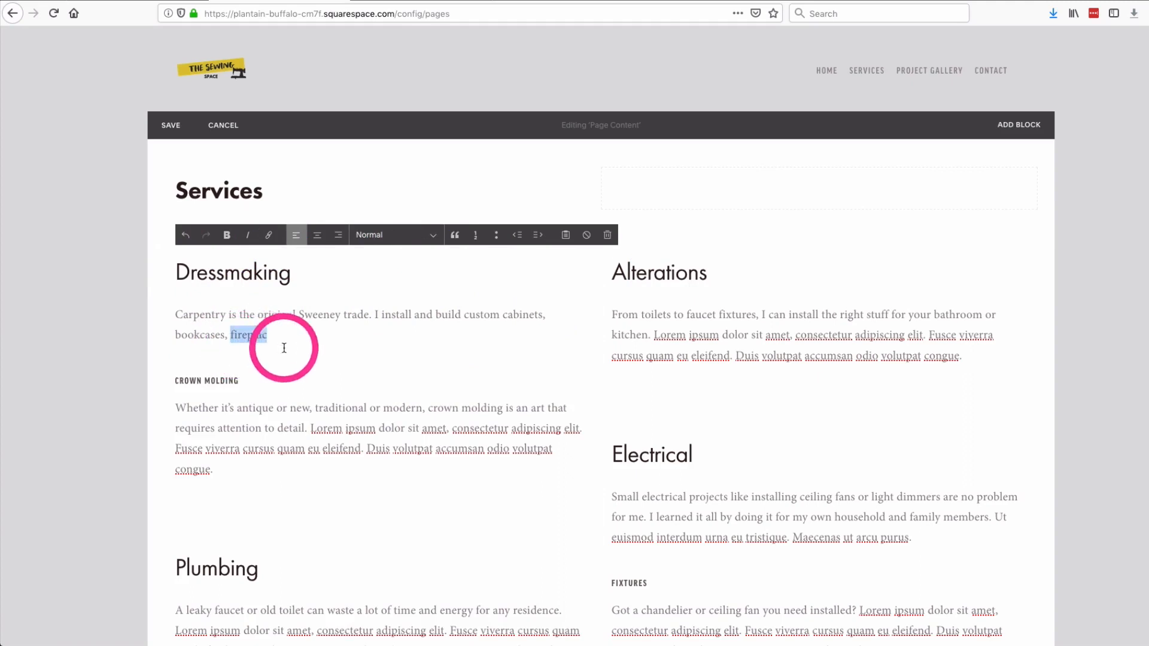
{"action": "left_click", "coordinate": [227, 235]}
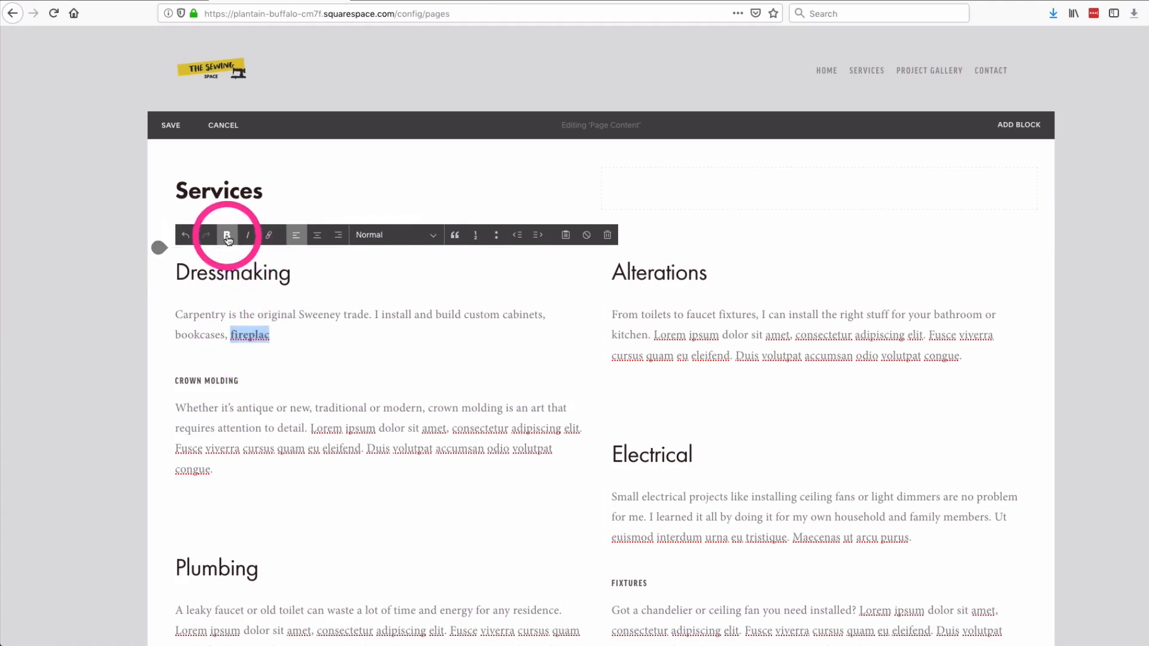
Try quote formatting on the Dressmaking paragraph and remove it again
{"action": "left_click", "coordinate": [455, 236]}
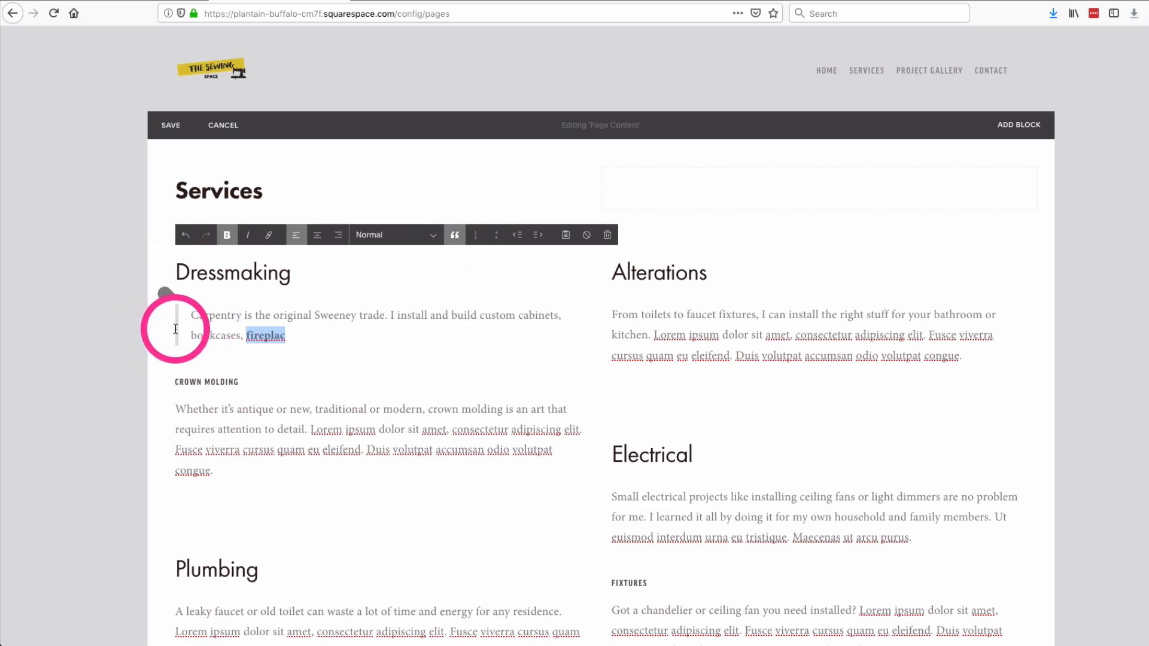
{"action": "left_click", "coordinate": [454, 238]}
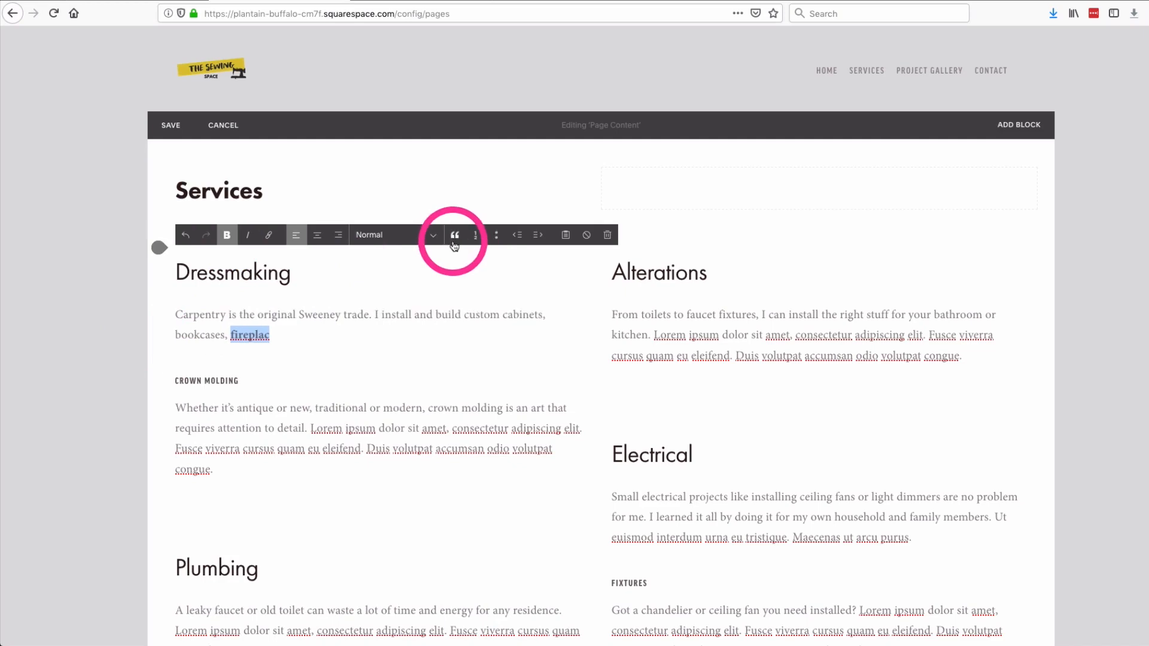
{"action": "left_click", "coordinate": [300, 349]}
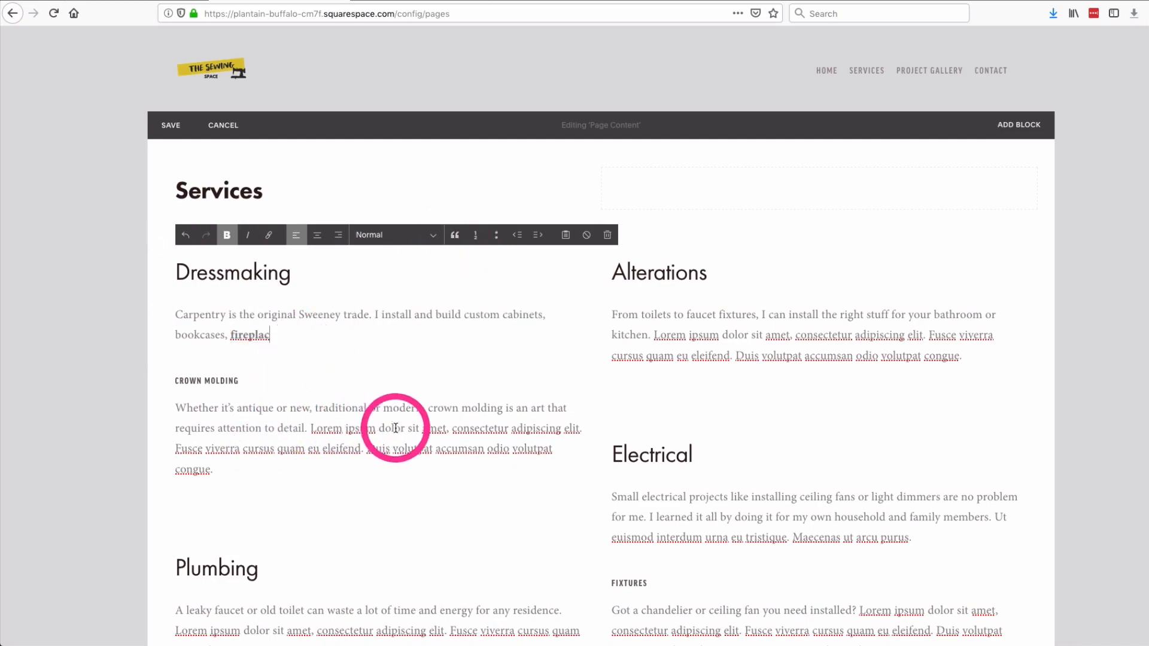
Split the Crown Molding paragraph after "Lorem ipsum" and format both parts as a numbered list
{"action": "left_click", "coordinate": [376, 429]}
{"action": "key", "text": "Return"}
{"action": "left_click_drag", "start_coordinate": [400, 482], "coordinate": [162, 441]}
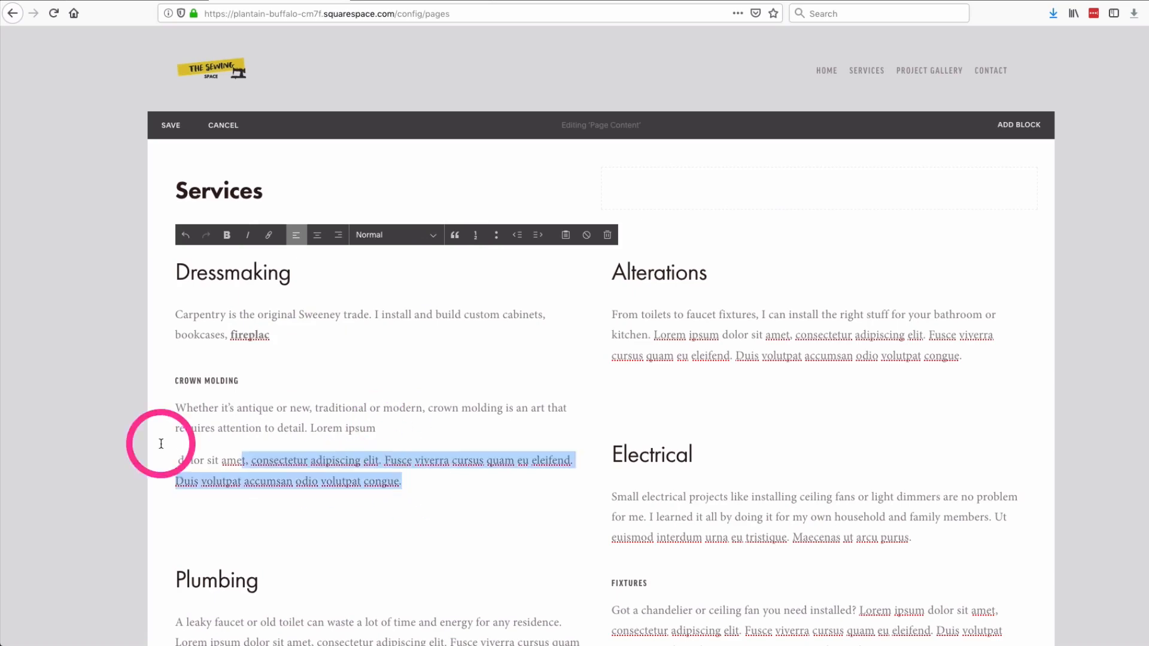
{"action": "left_click", "coordinate": [476, 234]}
Split the Plumbing paragraph after "amet," and turn the remainder into two bullet points, the second starting at "Ut euismod"
{"action": "scroll", "coordinate": [352, 617], "scroll_direction": "down", "scroll_amount": 3}
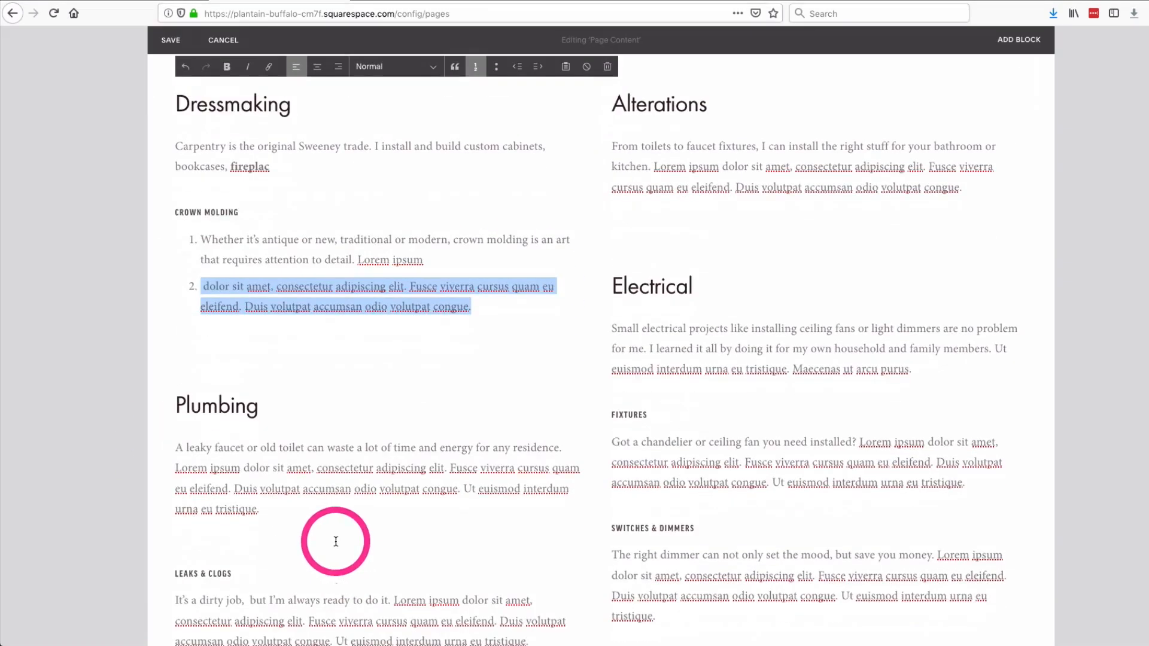
{"action": "left_click", "coordinate": [309, 472]}
{"action": "key", "text": "Return"}
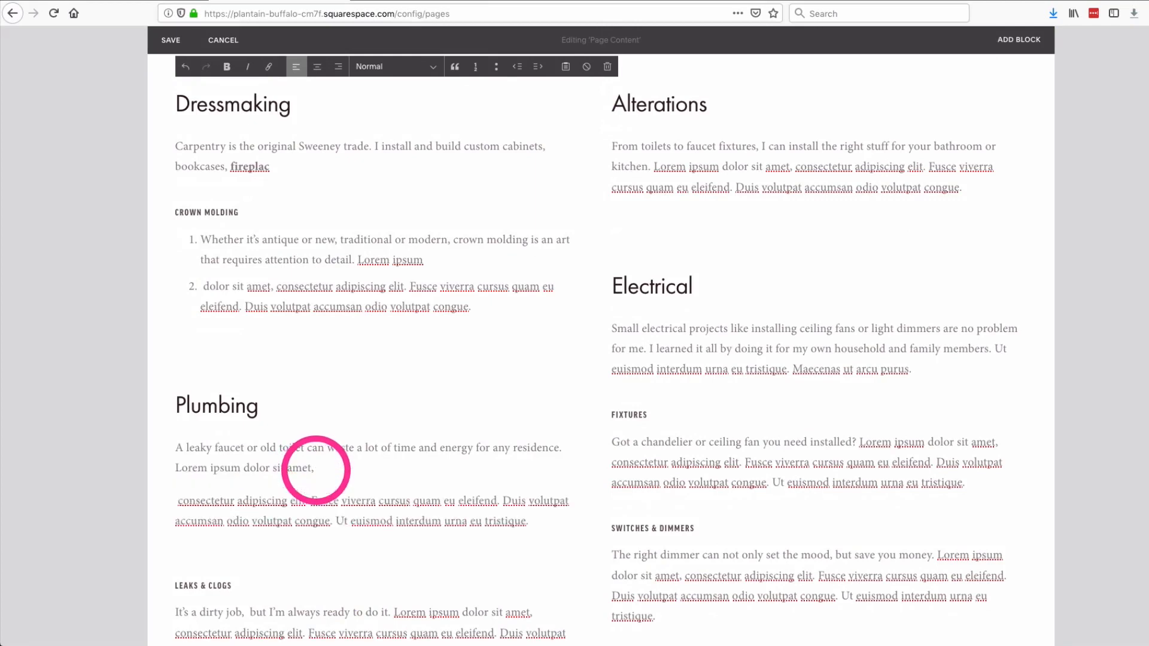
{"action": "left_click_drag", "start_coordinate": [529, 522], "coordinate": [141, 510]}
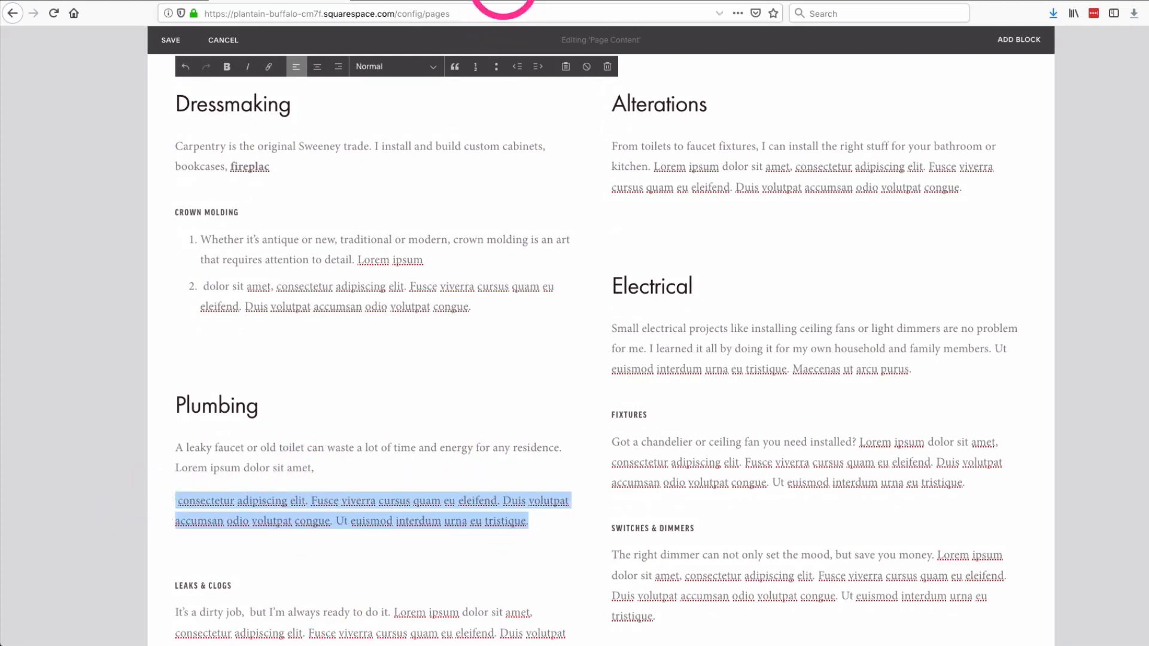
{"action": "left_click", "coordinate": [498, 70]}
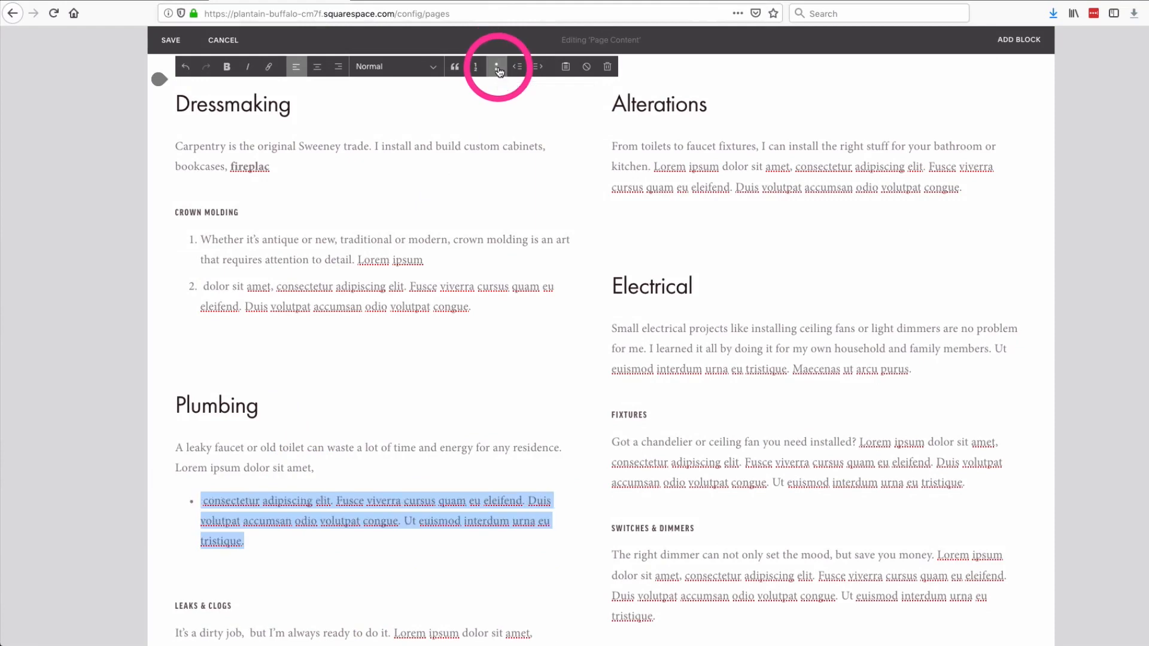
{"action": "left_click", "coordinate": [402, 518]}
{"action": "key", "text": "Return"}
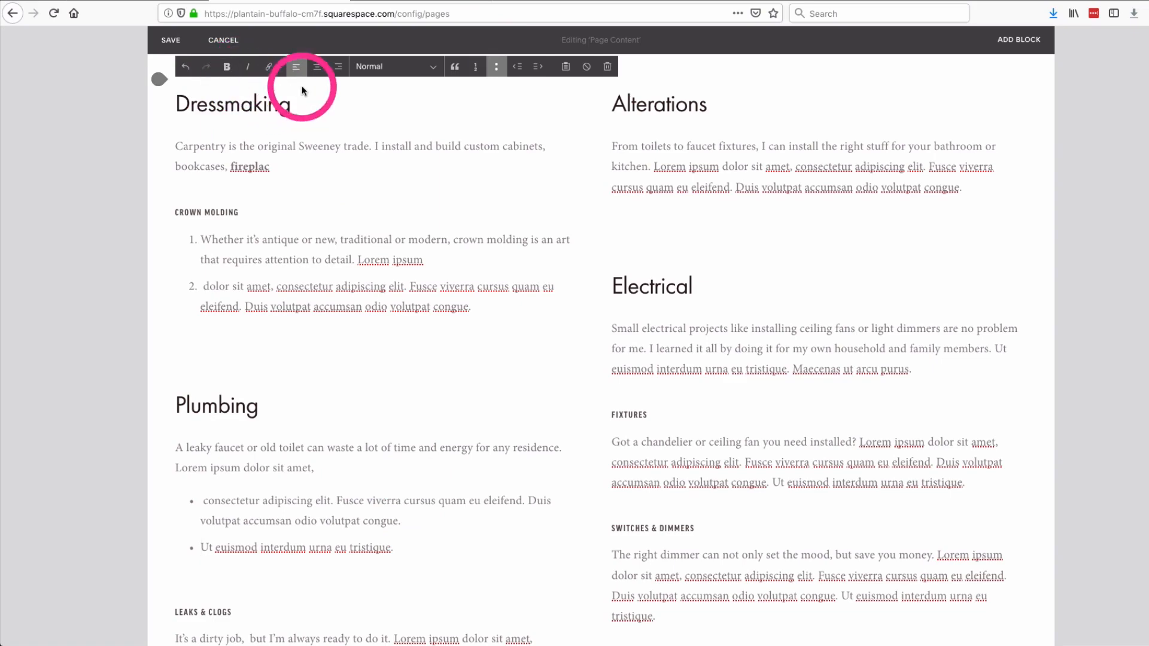
Check the edited text across the Services page and save the page content
{"action": "scroll", "coordinate": [1020, 338], "scroll_direction": "up", "scroll_amount": 3}
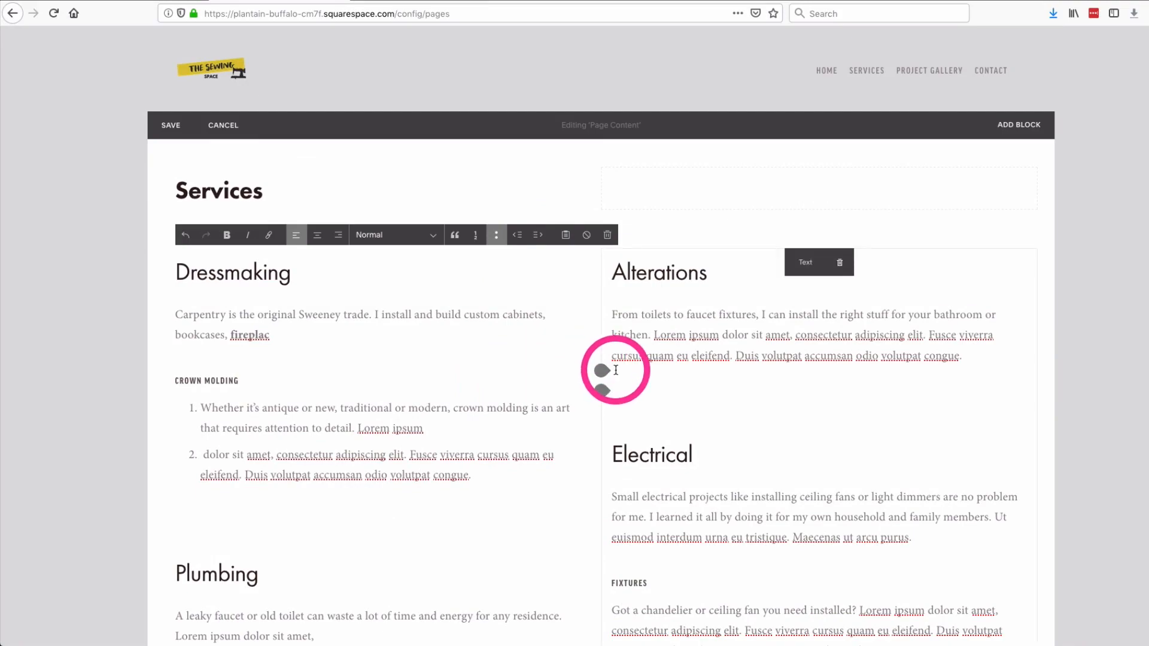
{"action": "scroll", "coordinate": [615, 370], "scroll_direction": "down", "scroll_amount": 8}
{"action": "scroll", "coordinate": [619, 365], "scroll_direction": "up", "scroll_amount": 8}
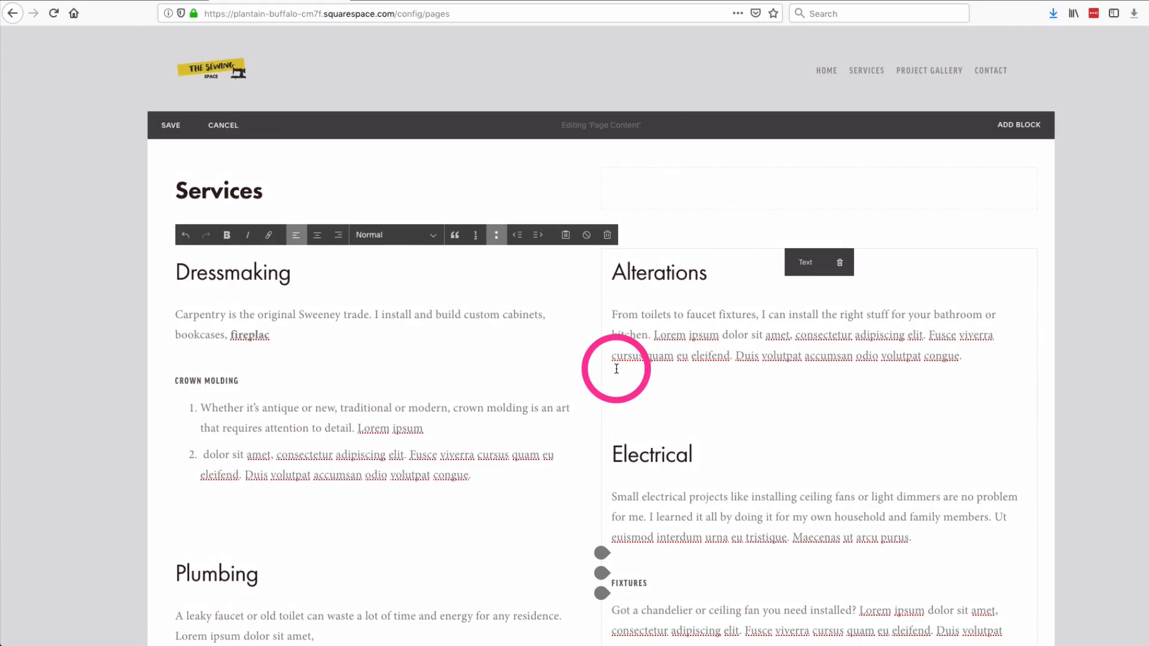
{"action": "left_click", "coordinate": [271, 279]}
{"action": "left_click", "coordinate": [257, 333]}
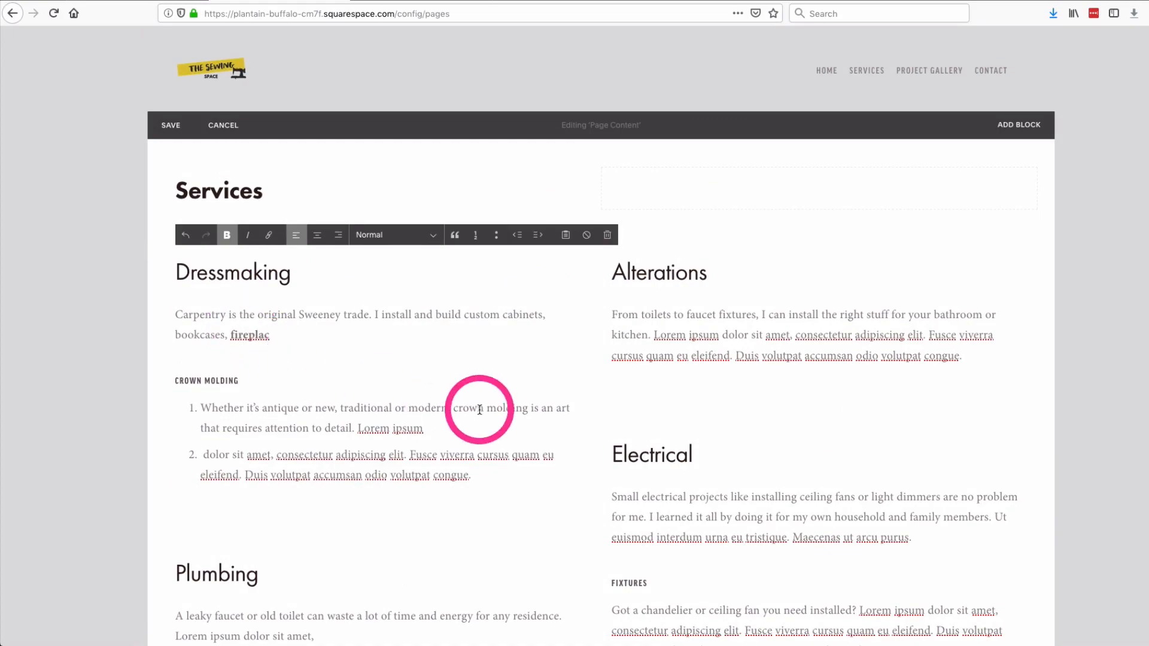
{"action": "scroll", "coordinate": [479, 409], "scroll_direction": "down", "scroll_amount": 5}
{"action": "scroll", "coordinate": [477, 409], "scroll_direction": "up", "scroll_amount": 5}
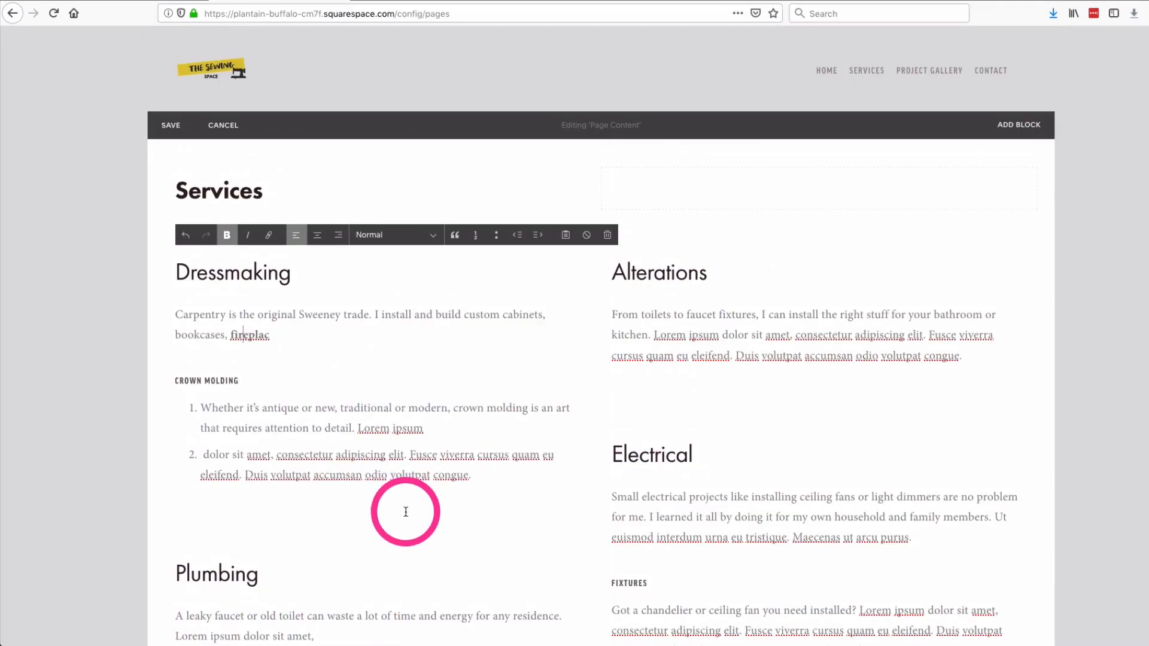
{"action": "left_click", "coordinate": [171, 125]}
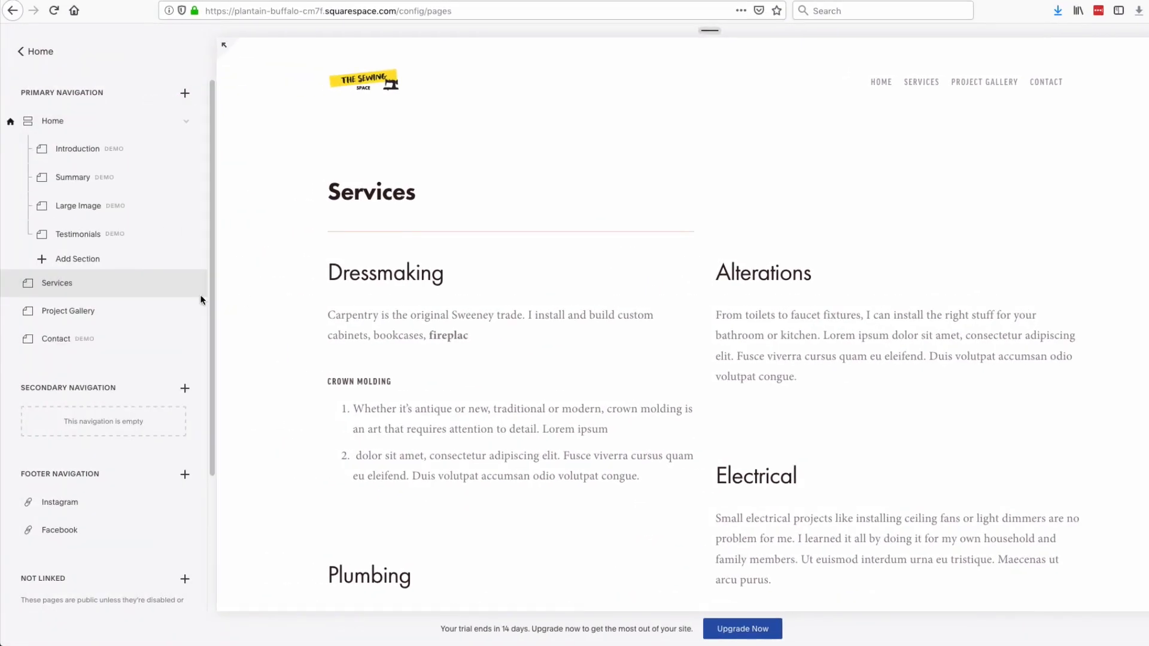
Open the Services page settings and review the General and SEO options
{"action": "left_click", "coordinate": [186, 287]}
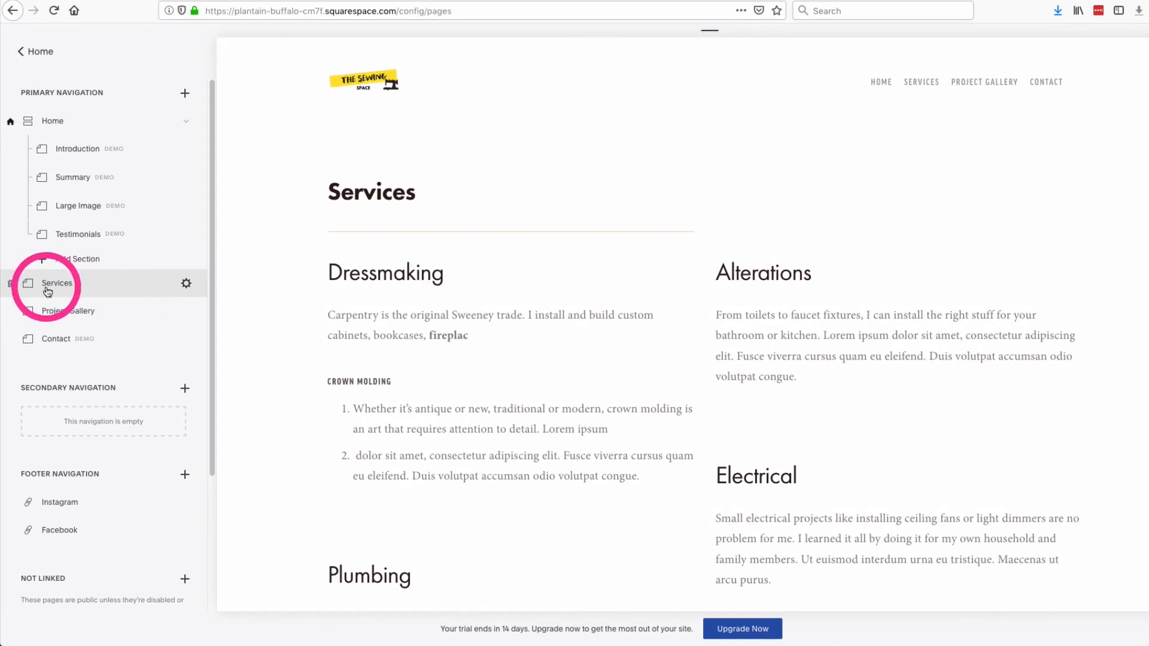
{"action": "left_click", "coordinate": [186, 286]}
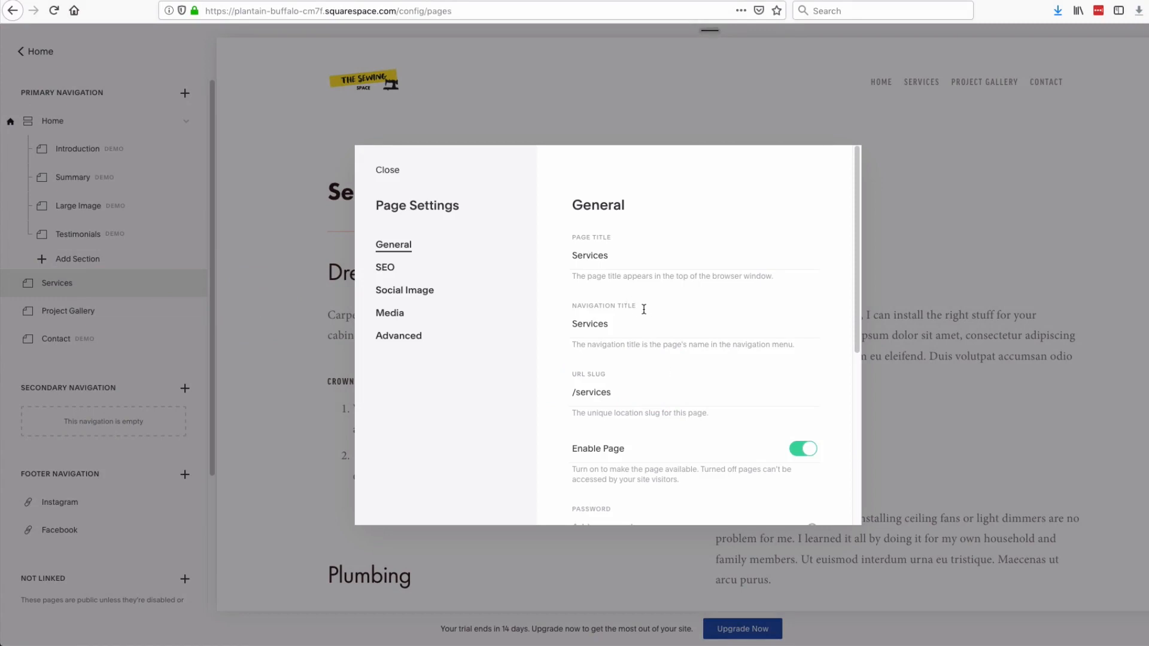
{"action": "scroll", "coordinate": [644, 309], "scroll_direction": "down", "scroll_amount": 5}
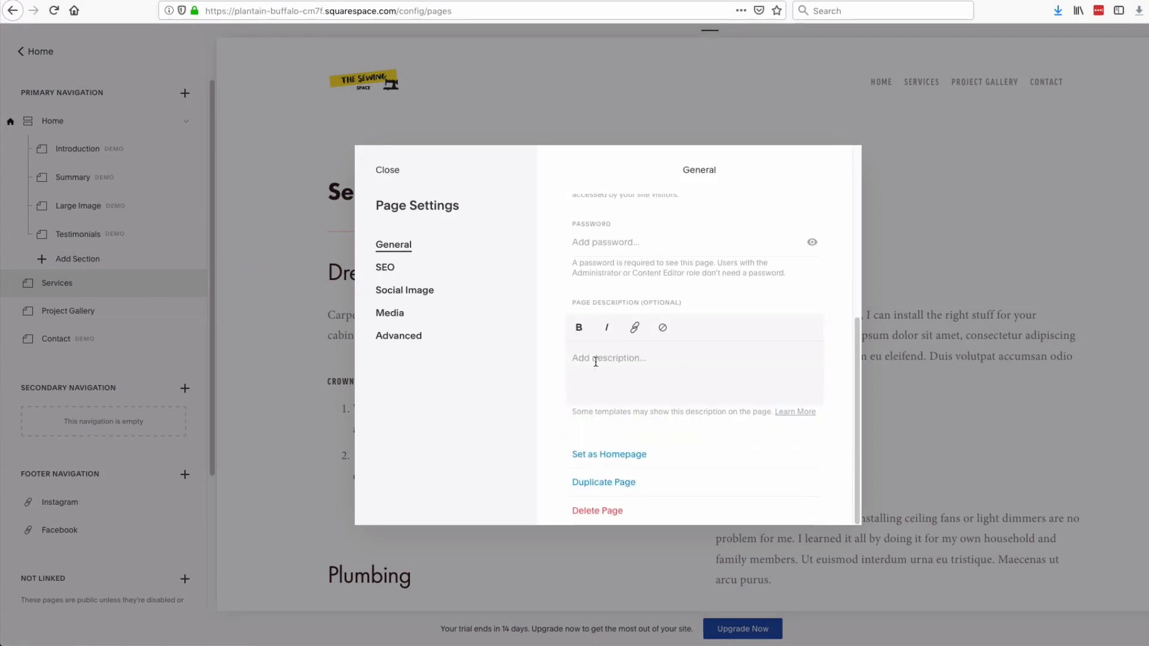
{"action": "left_click", "coordinate": [396, 268]}
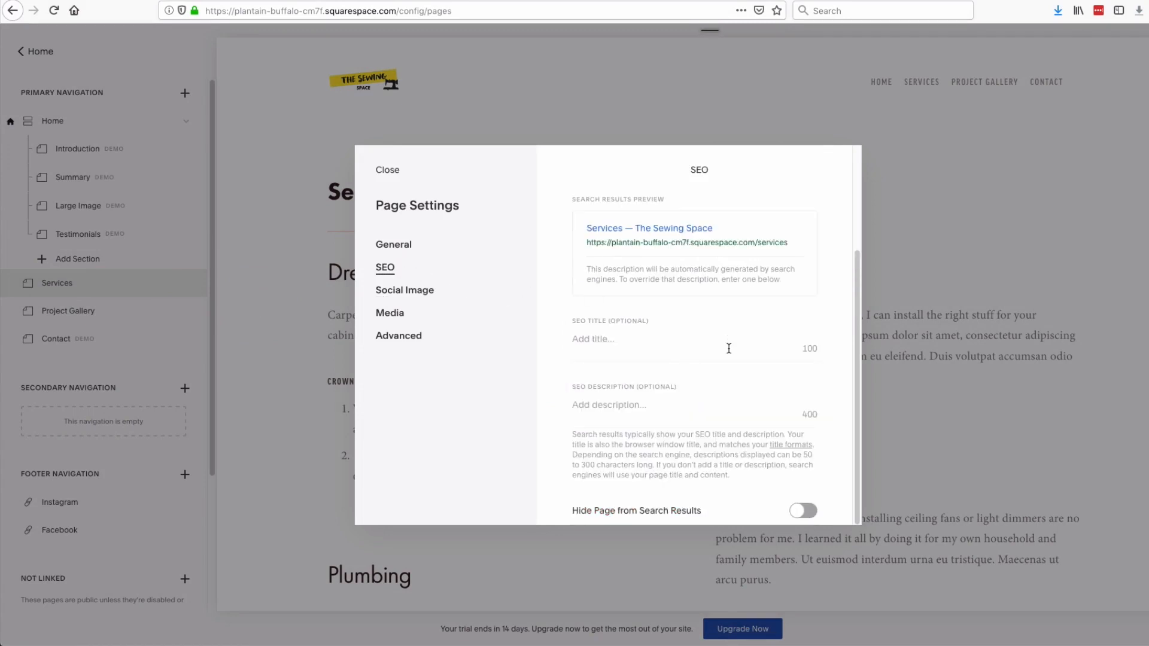
{"action": "scroll", "coordinate": [721, 376], "scroll_direction": "up", "scroll_amount": 3}
{"action": "scroll", "coordinate": [721, 371], "scroll_direction": "down", "scroll_amount": 3}
{"action": "scroll", "coordinate": [635, 420], "scroll_direction": "up", "scroll_amount": 3}
{"action": "scroll", "coordinate": [635, 420], "scroll_direction": "down", "scroll_amount": 3}
{"action": "scroll", "coordinate": [595, 446], "scroll_direction": "up", "scroll_amount": 3}
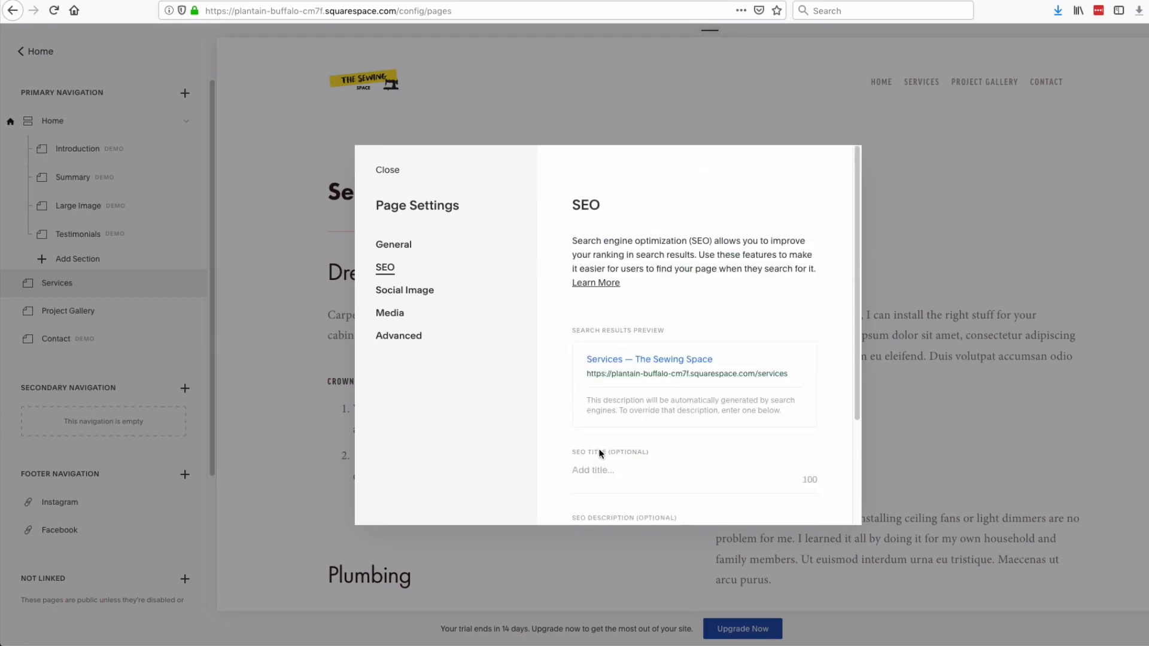
Review the Social Image and Media options of the Services page, and close the page settings
{"action": "left_click", "coordinate": [426, 290]}
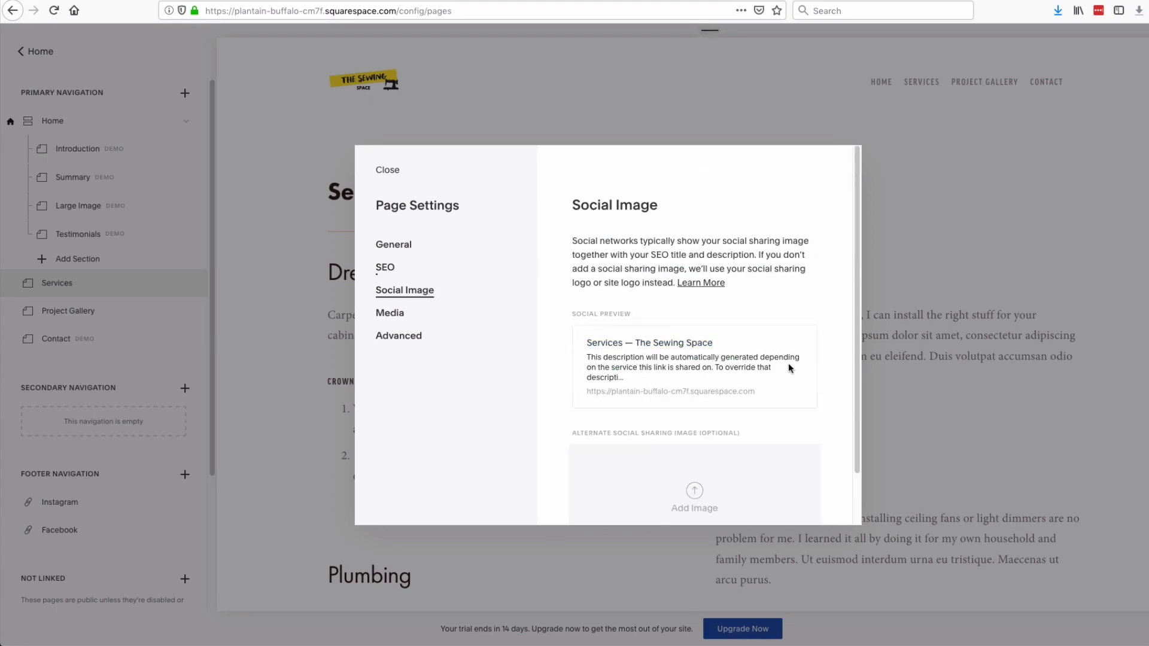
{"action": "scroll", "coordinate": [788, 361], "scroll_direction": "down", "scroll_amount": 1}
{"action": "scroll", "coordinate": [788, 361], "scroll_direction": "up", "scroll_amount": 1}
{"action": "left_click", "coordinate": [392, 318]}
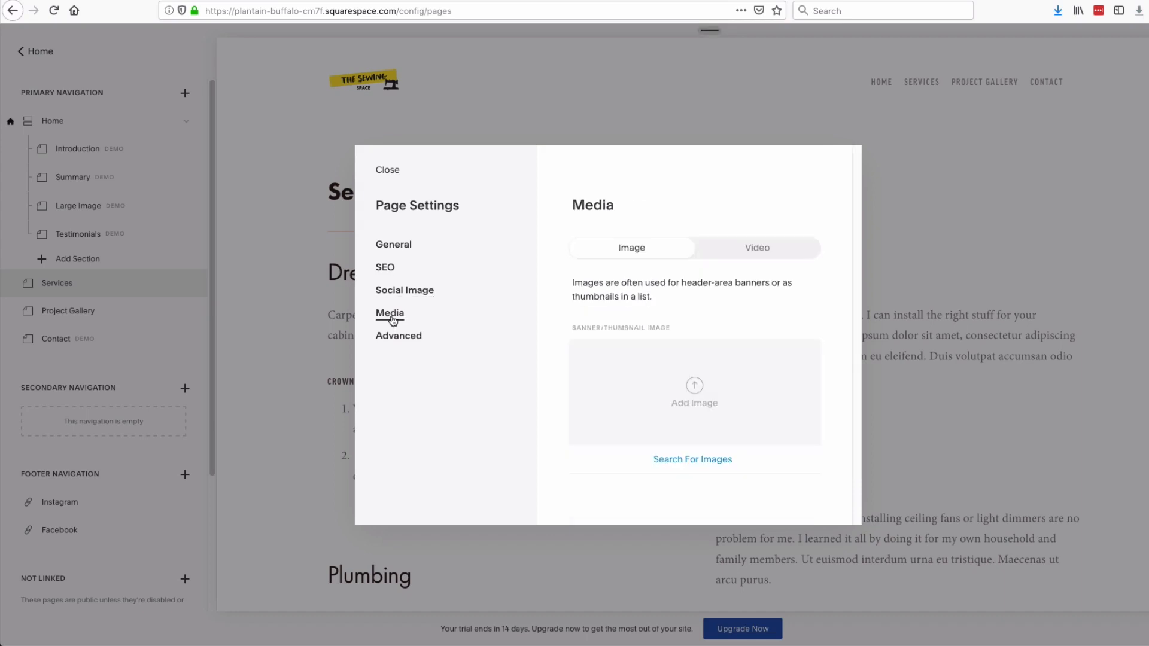
{"action": "left_click", "coordinate": [391, 249]}
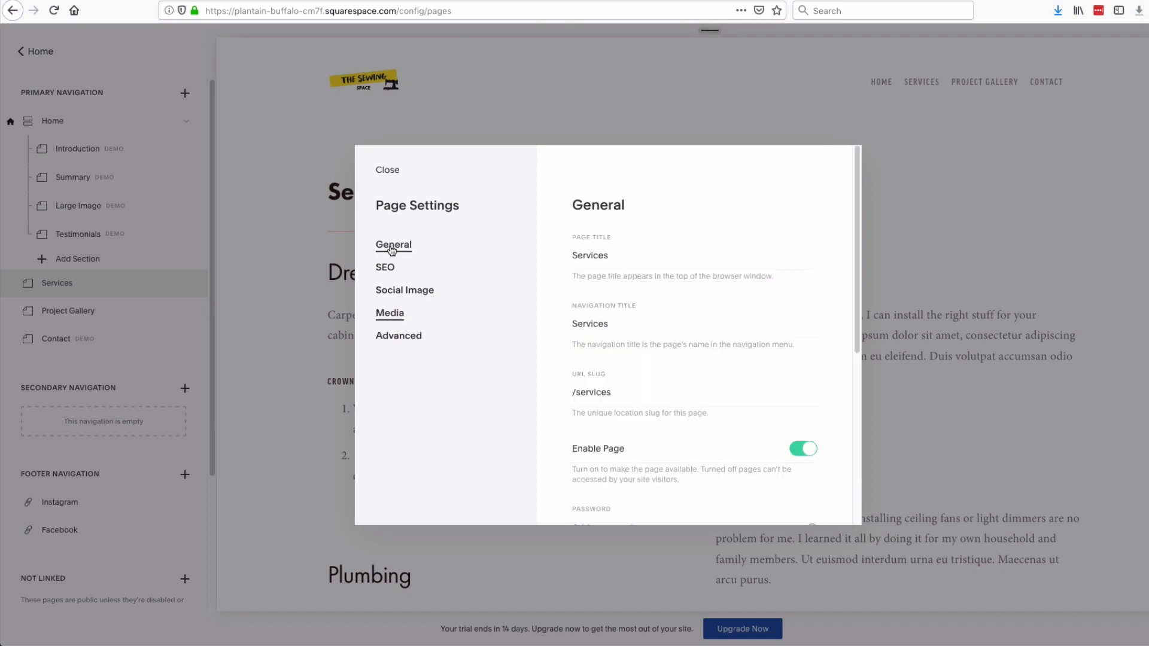
{"action": "left_click", "coordinate": [394, 173]}
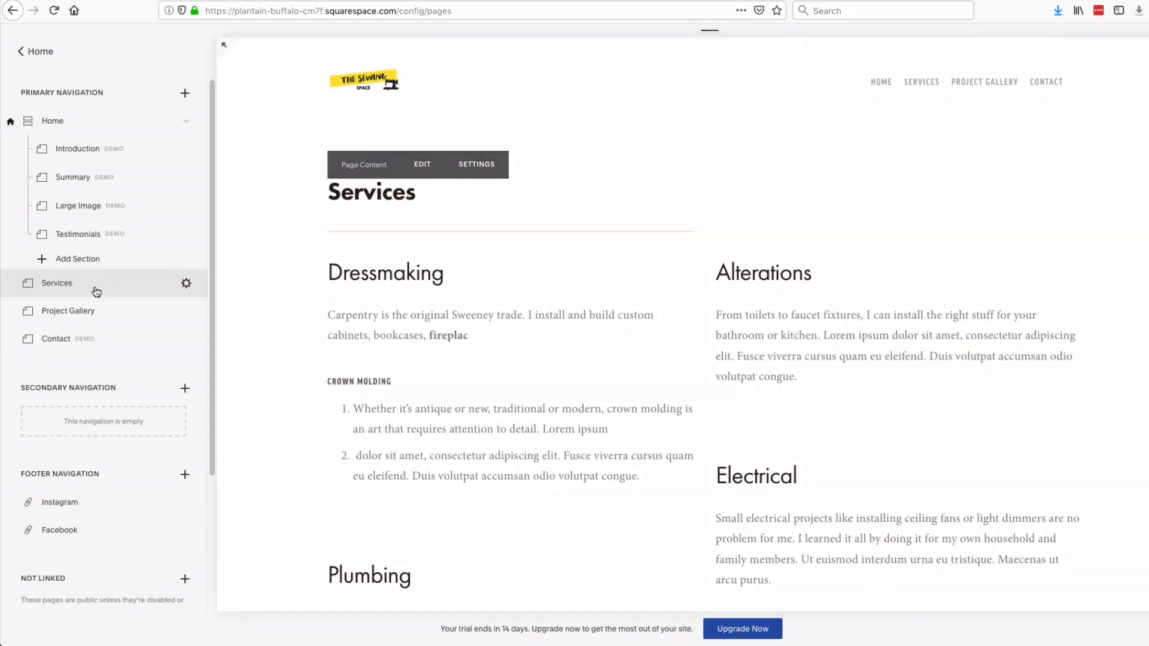
Look over the Services page and delete it from the primary navigation
{"action": "scroll", "coordinate": [658, 340], "scroll_direction": "down", "scroll_amount": 10}
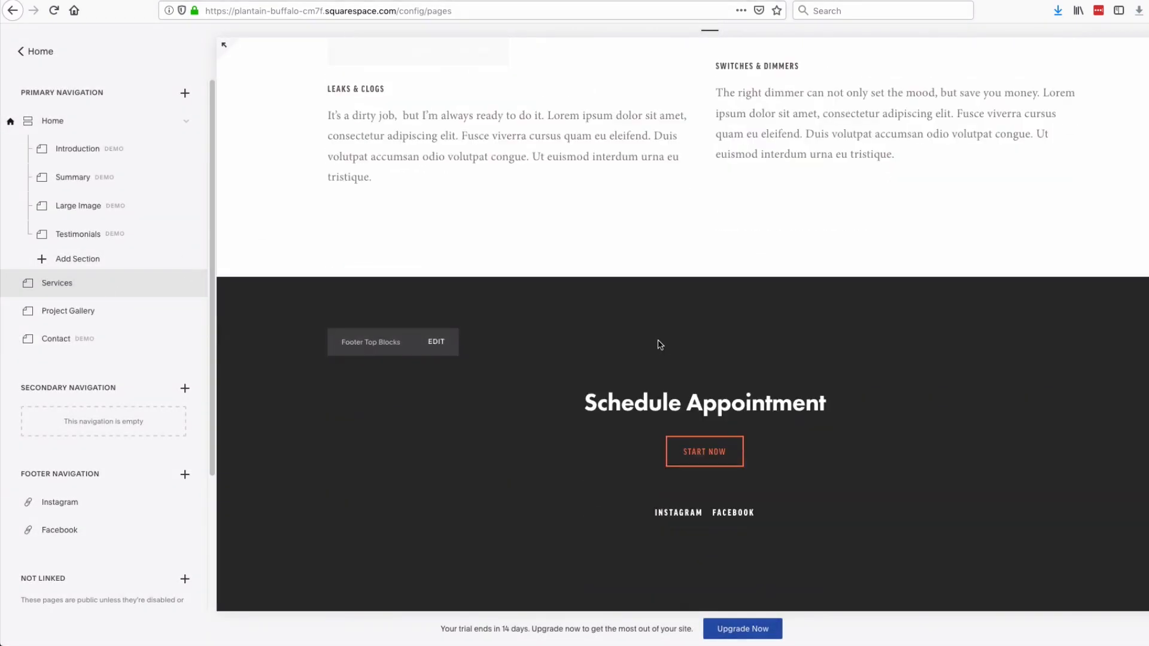
{"action": "scroll", "coordinate": [658, 339], "scroll_direction": "up", "scroll_amount": 6}
{"action": "scroll", "coordinate": [658, 340], "scroll_direction": "up", "scroll_amount": 5}
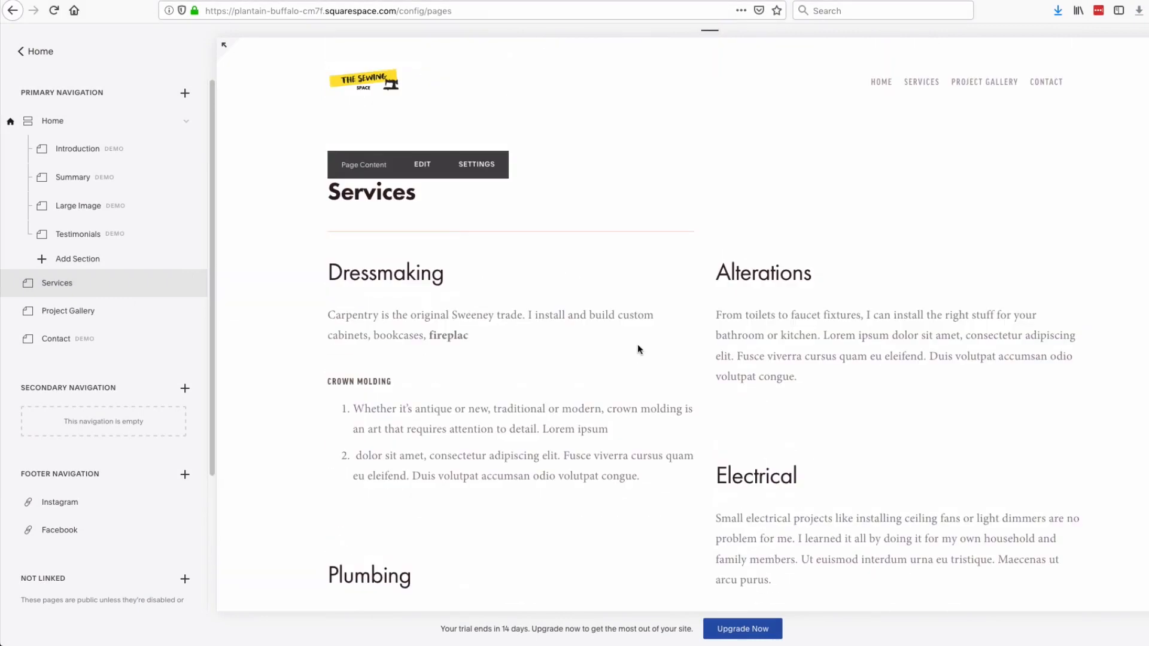
{"action": "left_click", "coordinate": [130, 284]}
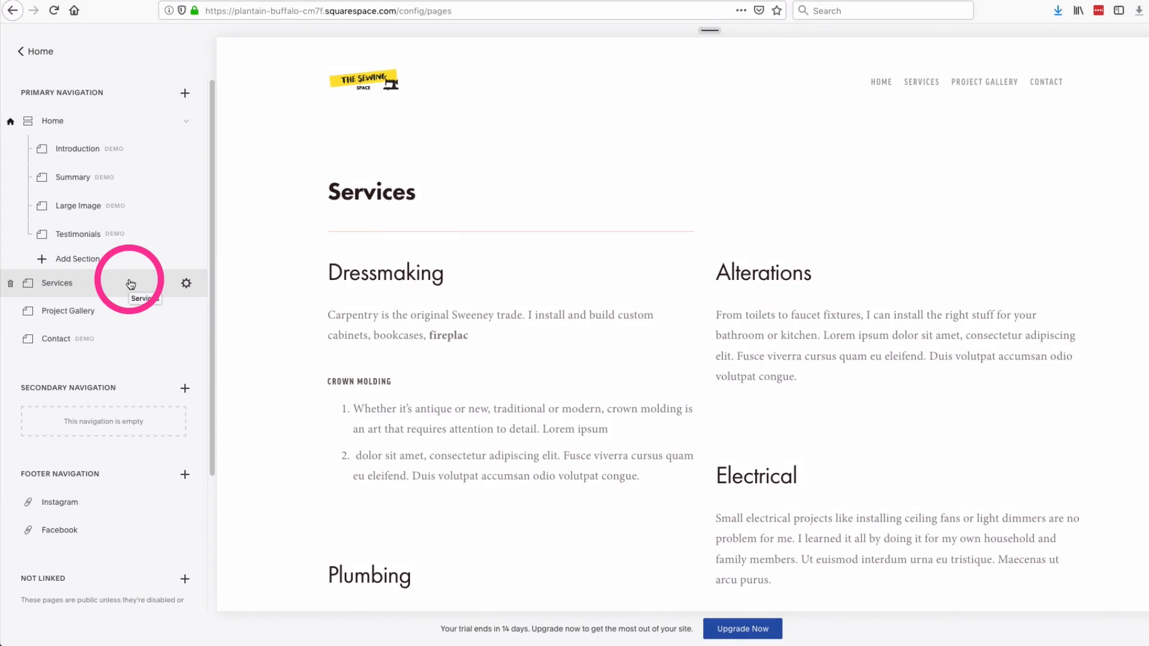
{"action": "left_click", "coordinate": [12, 286]}
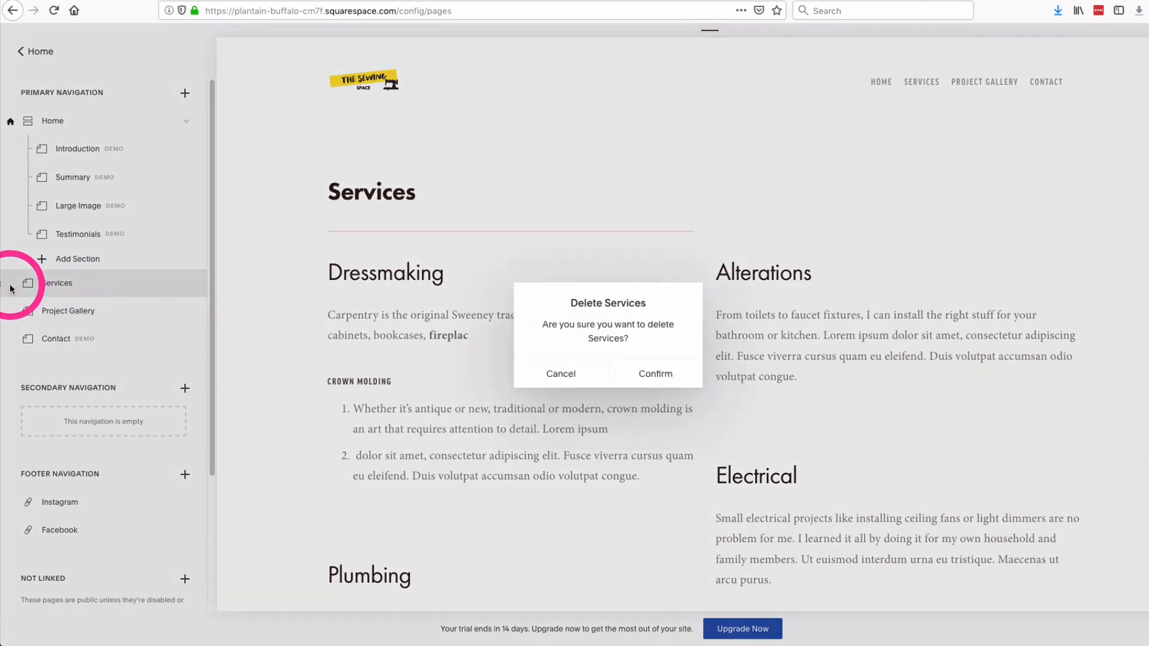
{"action": "left_click", "coordinate": [673, 379]}
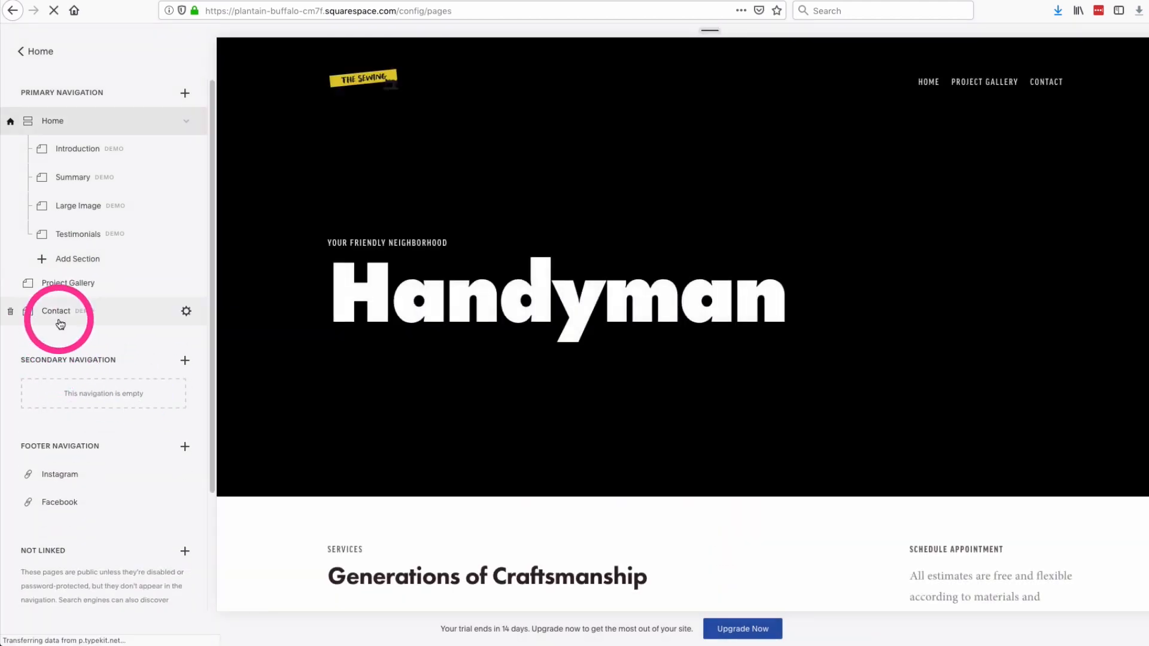
Review the restorable example and deleted pages in Deleted Pages, and return to the page list
{"action": "scroll", "coordinate": [60, 324], "scroll_direction": "down", "scroll_amount": 3}
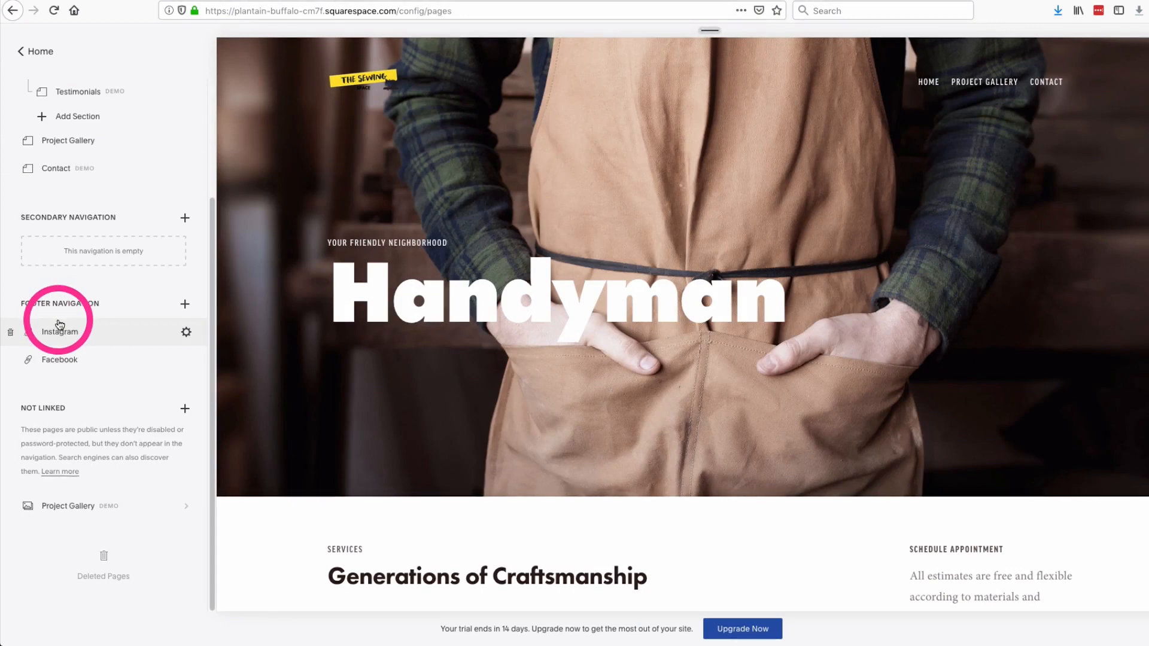
{"action": "scroll", "coordinate": [60, 324], "scroll_direction": "up", "scroll_amount": 3}
{"action": "scroll", "coordinate": [57, 326], "scroll_direction": "down", "scroll_amount": 3}
{"action": "left_click", "coordinate": [106, 578]}
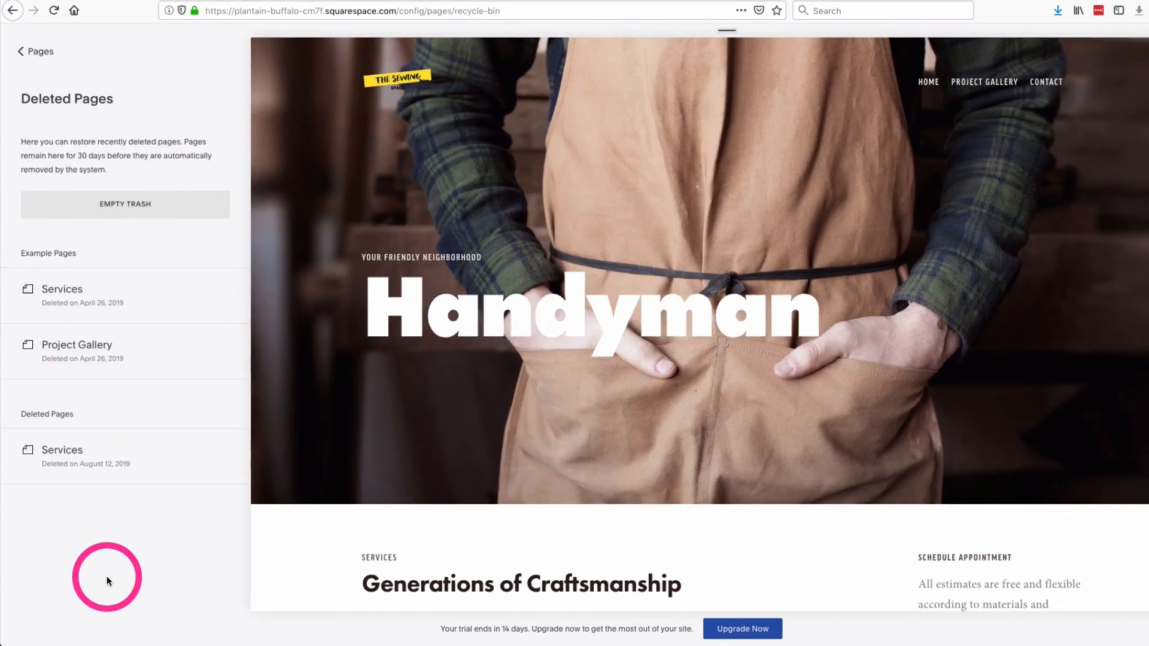
{"action": "mouse_move", "coordinate": [131, 307]}
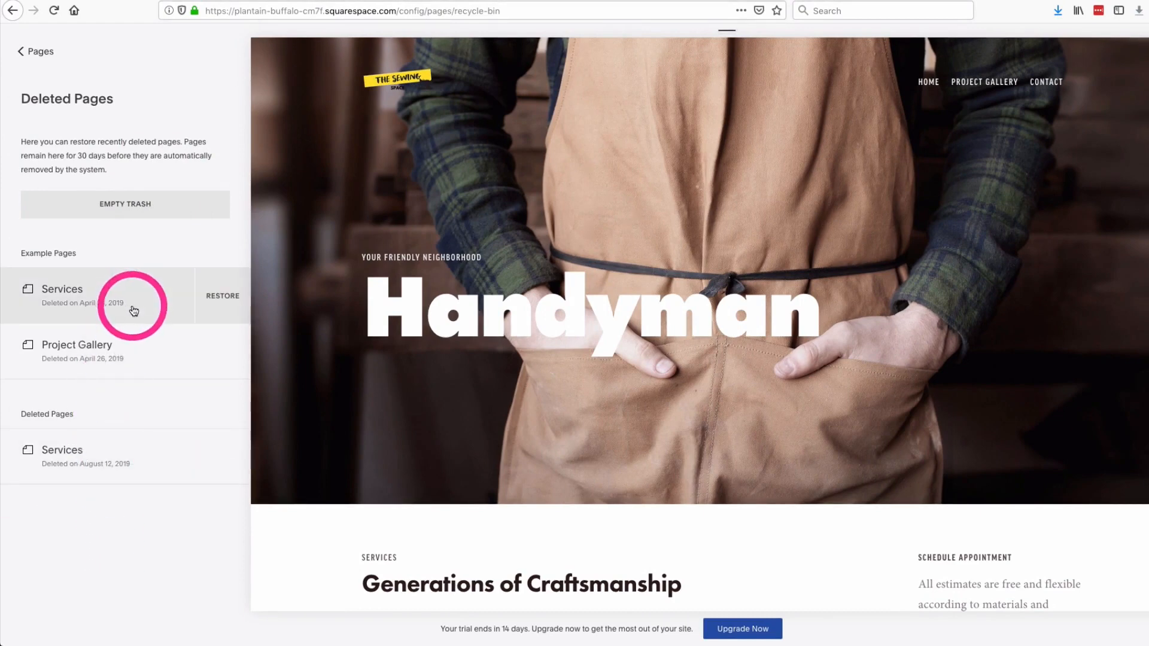
{"action": "mouse_move", "coordinate": [133, 464]}
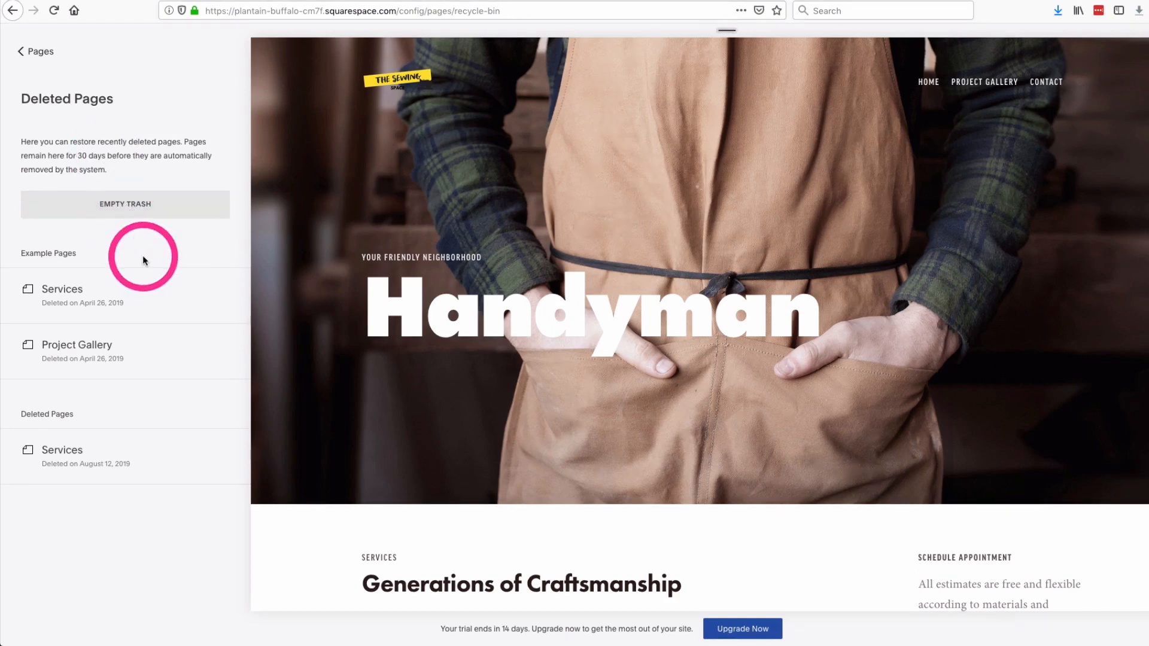
{"action": "mouse_move", "coordinate": [136, 334]}
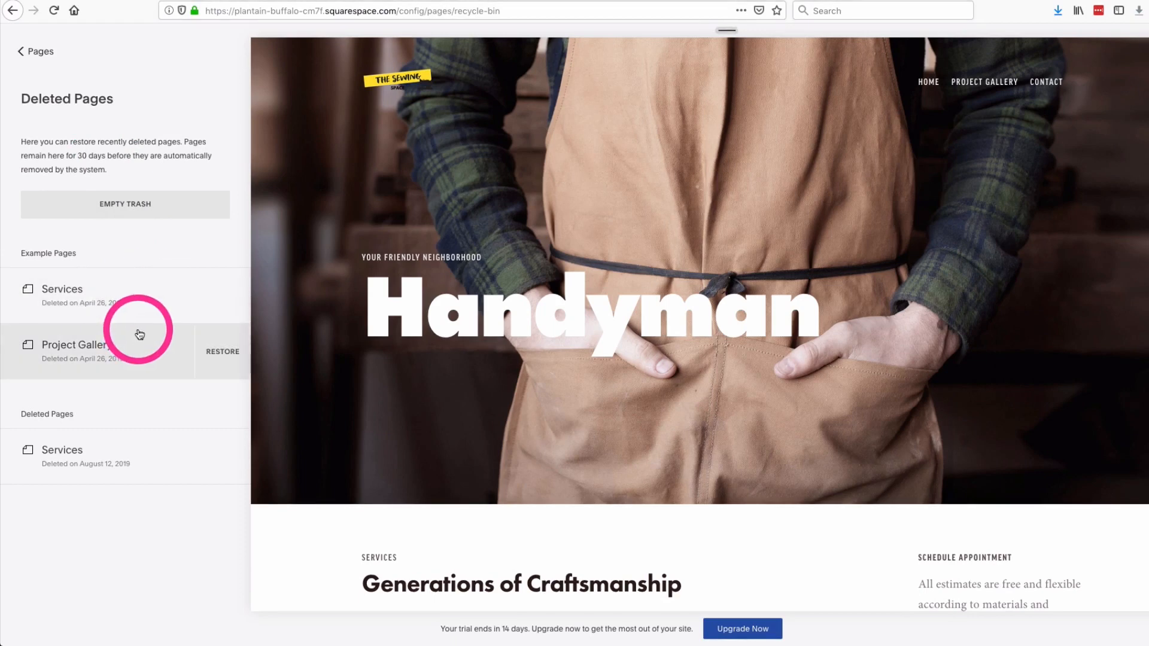
{"action": "left_click", "coordinate": [40, 52]}
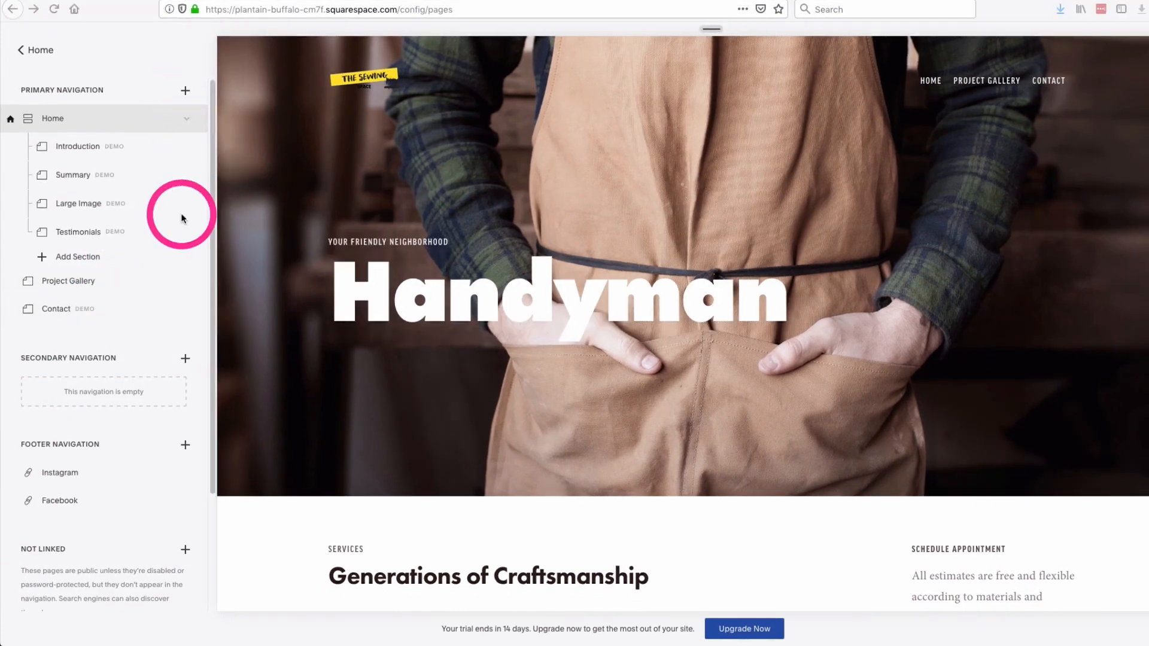
Examine the About, Contact and Team layout options for a new primary navigation page
{"action": "left_click", "coordinate": [186, 95]}
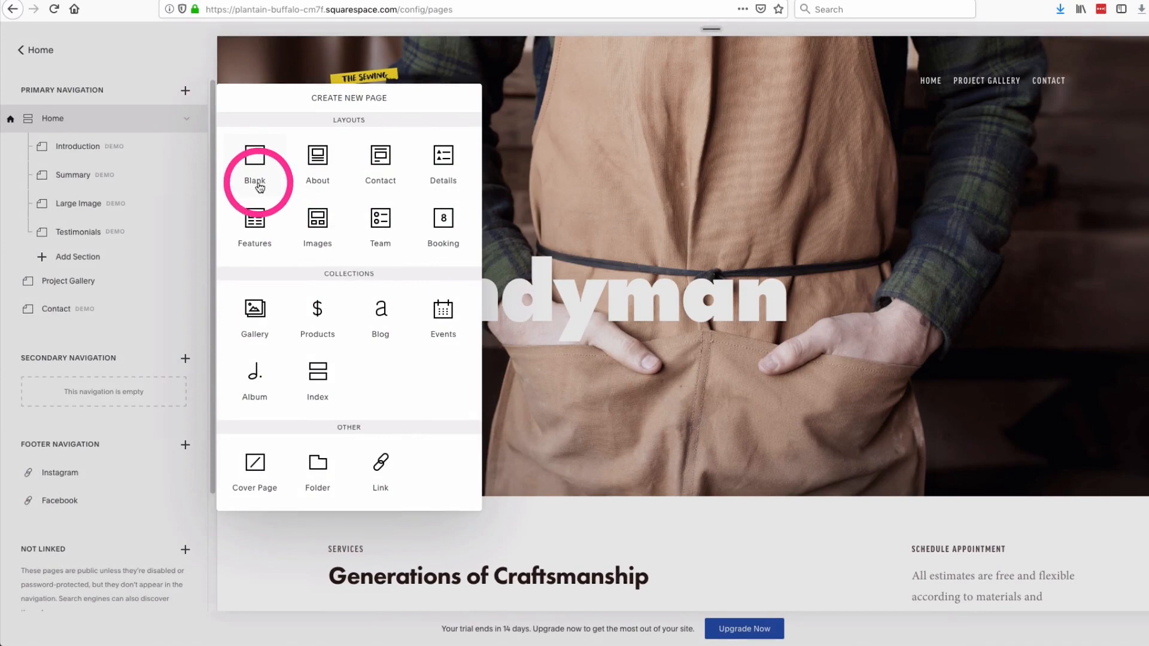
{"action": "left_click", "coordinate": [330, 181]}
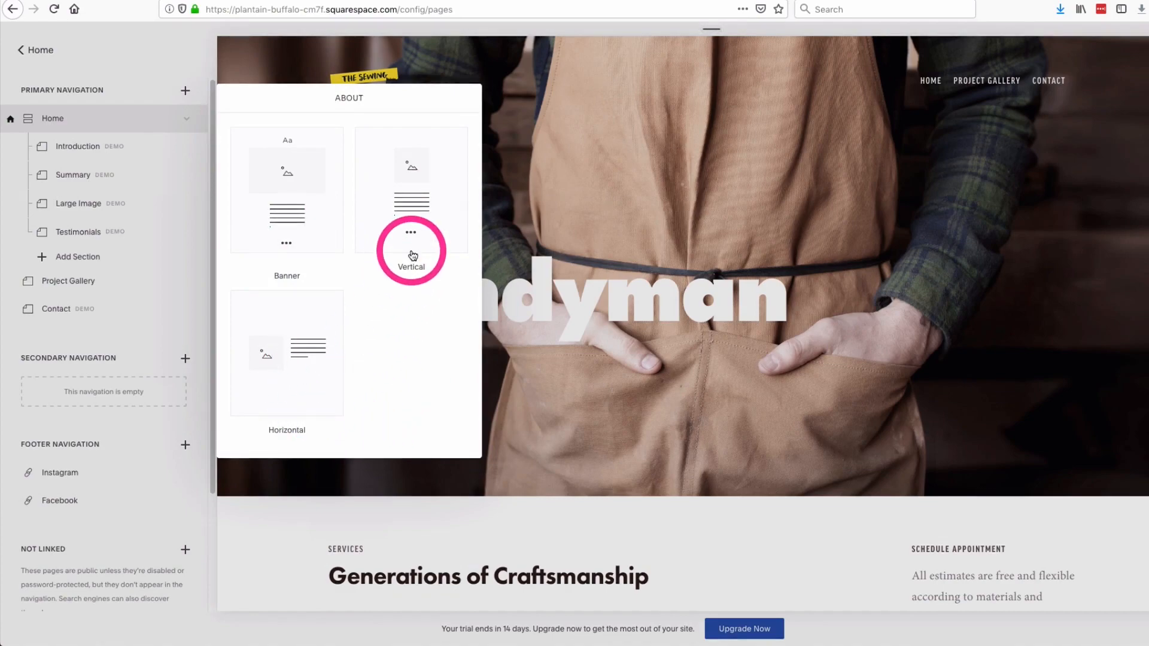
{"action": "left_click", "coordinate": [186, 91]}
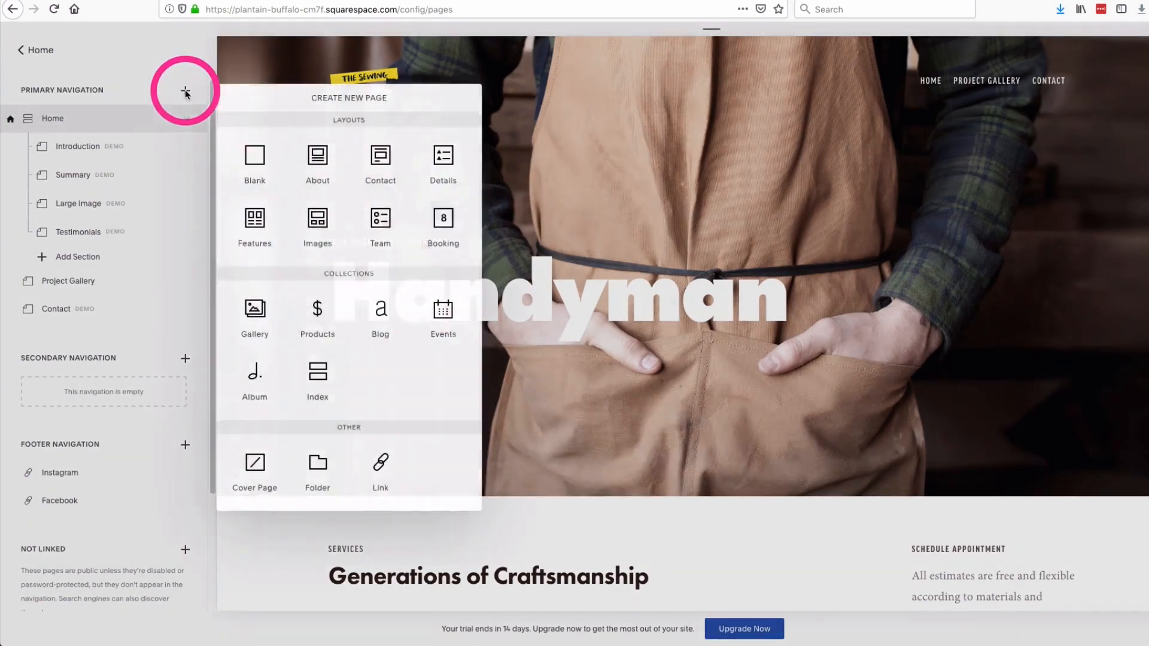
{"action": "left_click", "coordinate": [380, 157]}
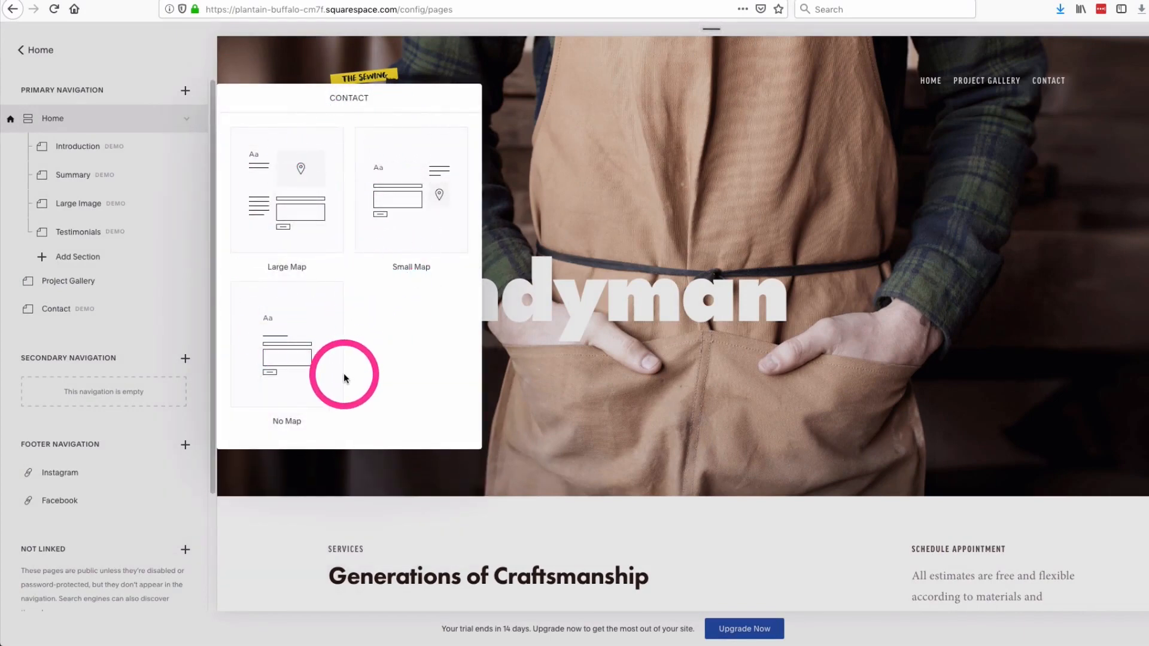
{"action": "left_click", "coordinate": [185, 92]}
{"action": "left_click", "coordinate": [186, 94]}
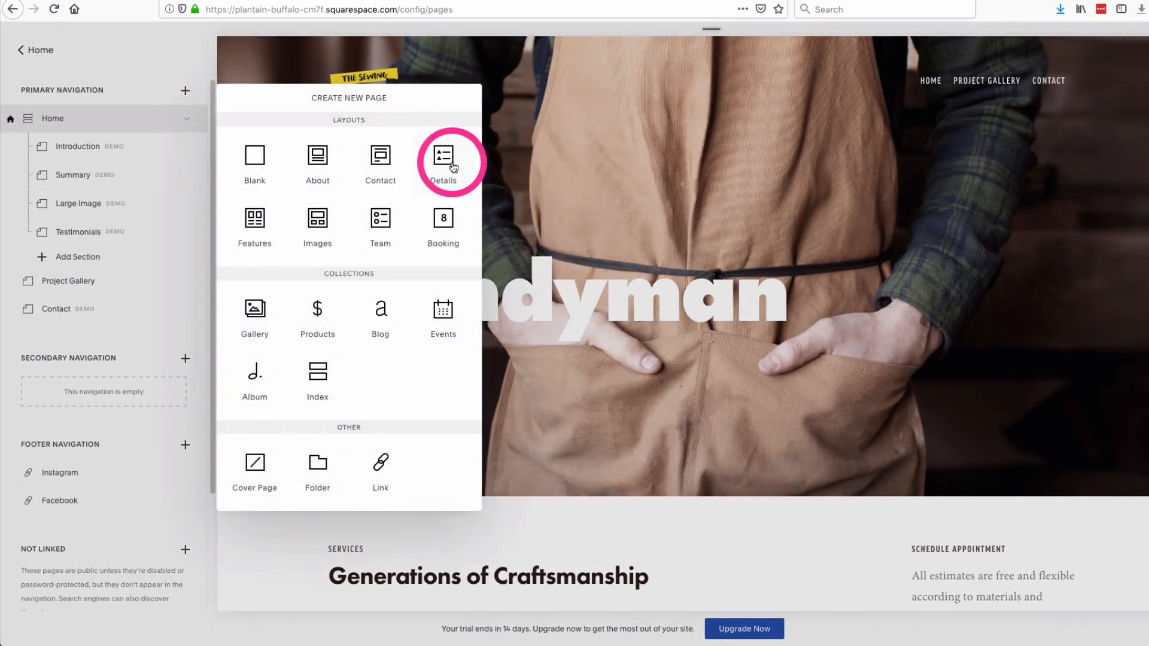
{"action": "left_click", "coordinate": [381, 219]}
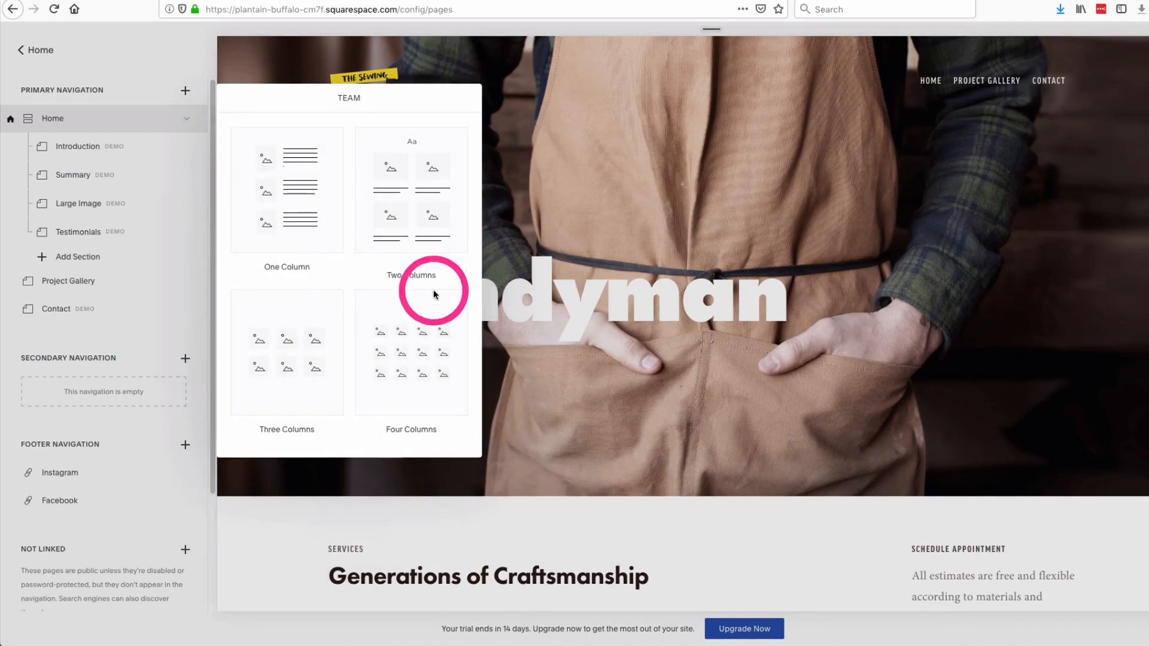
Create a primary navigation page from the Large Map contact layout, title it "Contact us" and open it
{"action": "left_click", "coordinate": [185, 92]}
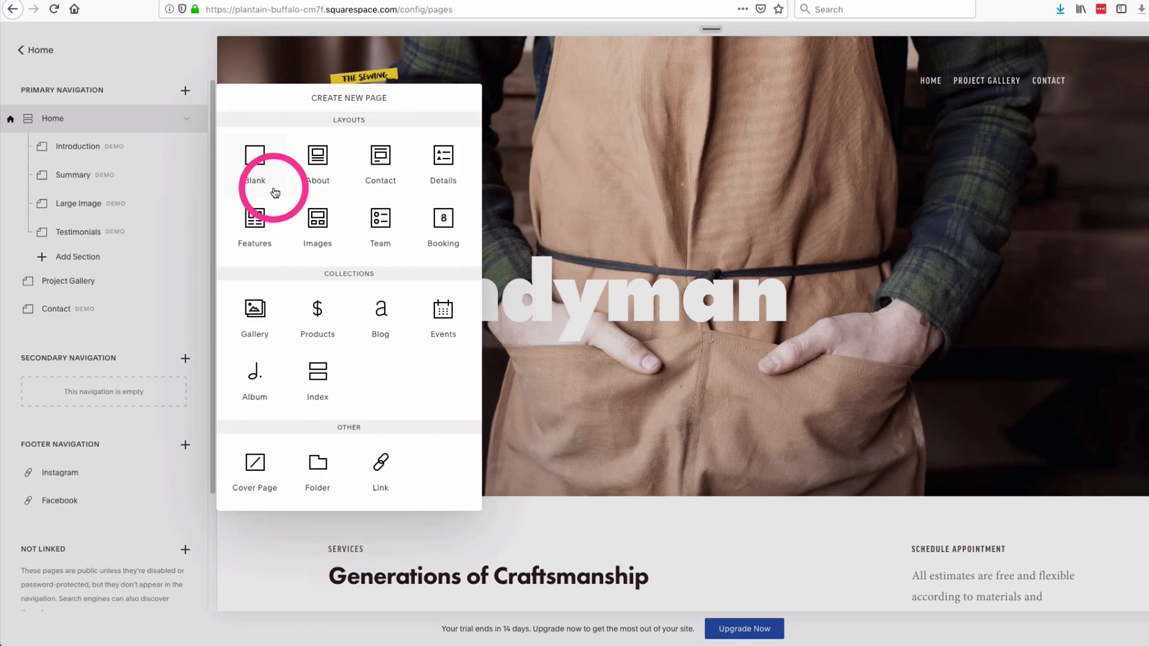
{"action": "left_click", "coordinate": [380, 183]}
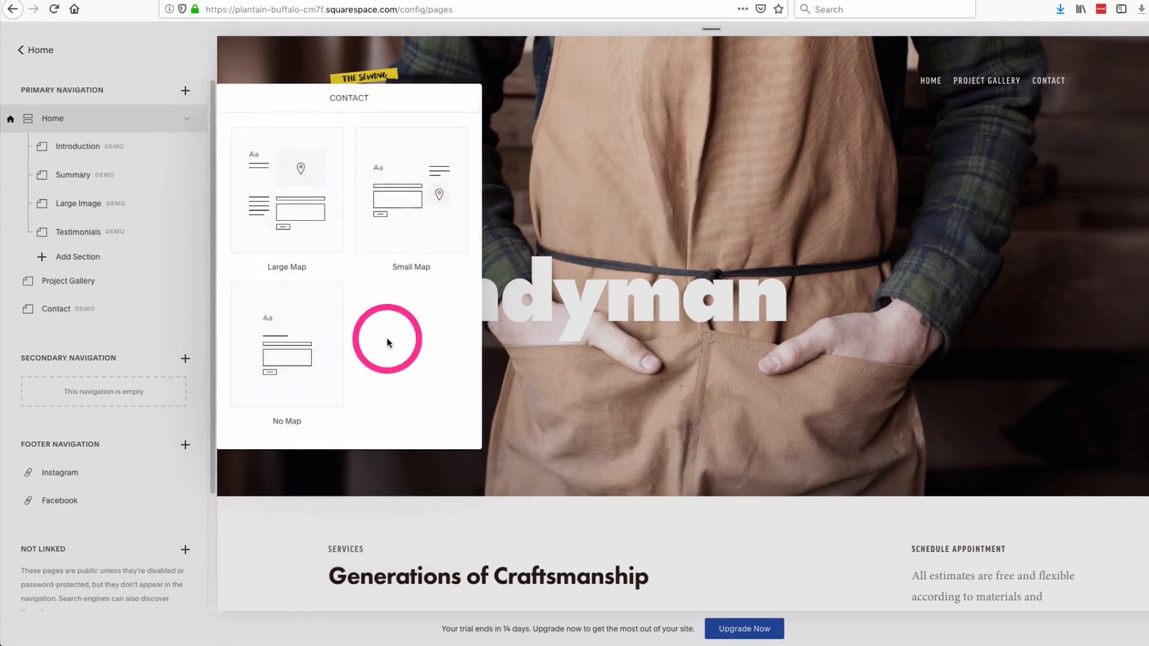
{"action": "left_click", "coordinate": [285, 227]}
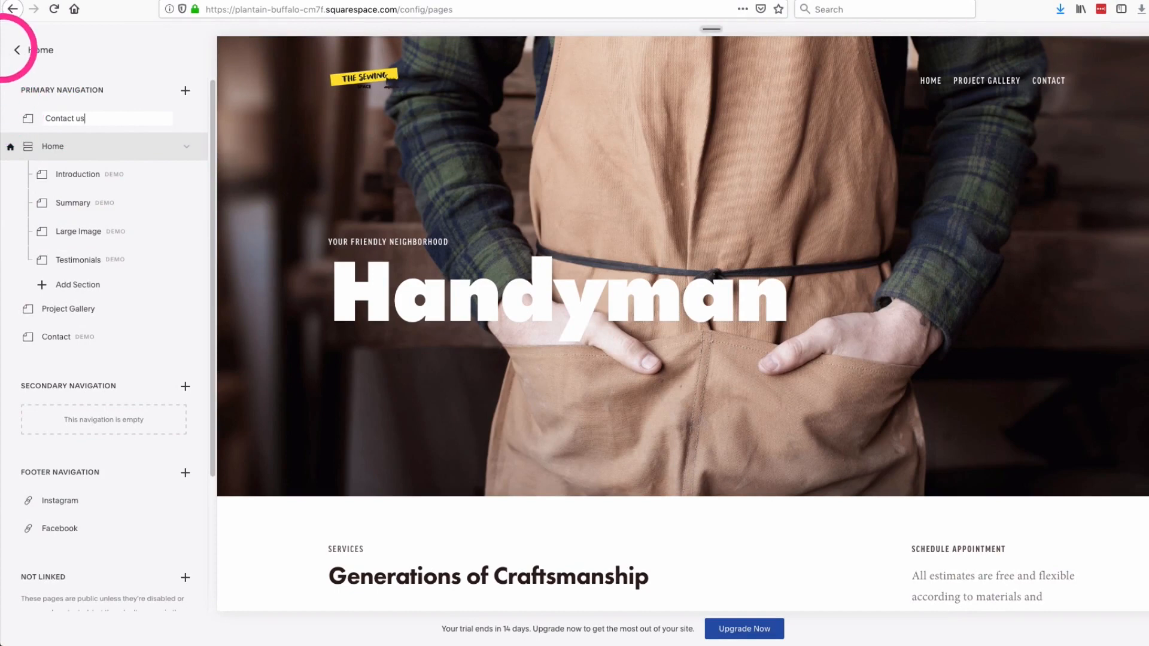
{"action": "left_click", "coordinate": [78, 118]}
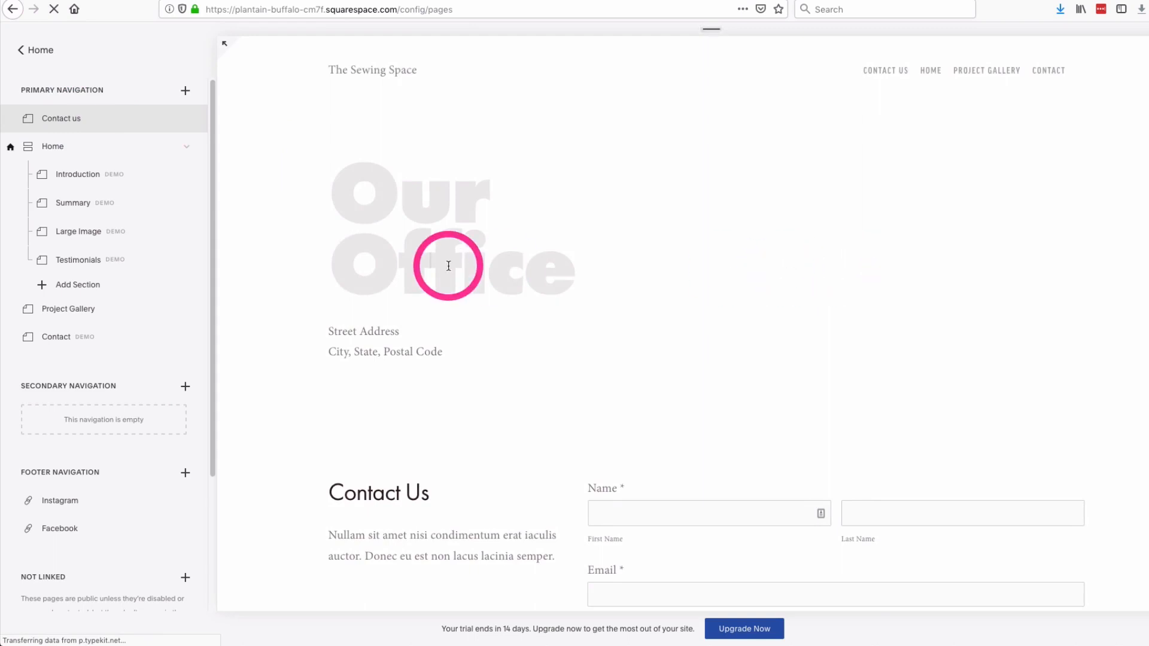
Edit the Contact us page content and replace the "Our Office" heading with "Where we are"
{"action": "scroll", "coordinate": [467, 292], "scroll_direction": "down", "scroll_amount": 3}
{"action": "scroll", "coordinate": [476, 289], "scroll_direction": "up", "scroll_amount": 3}
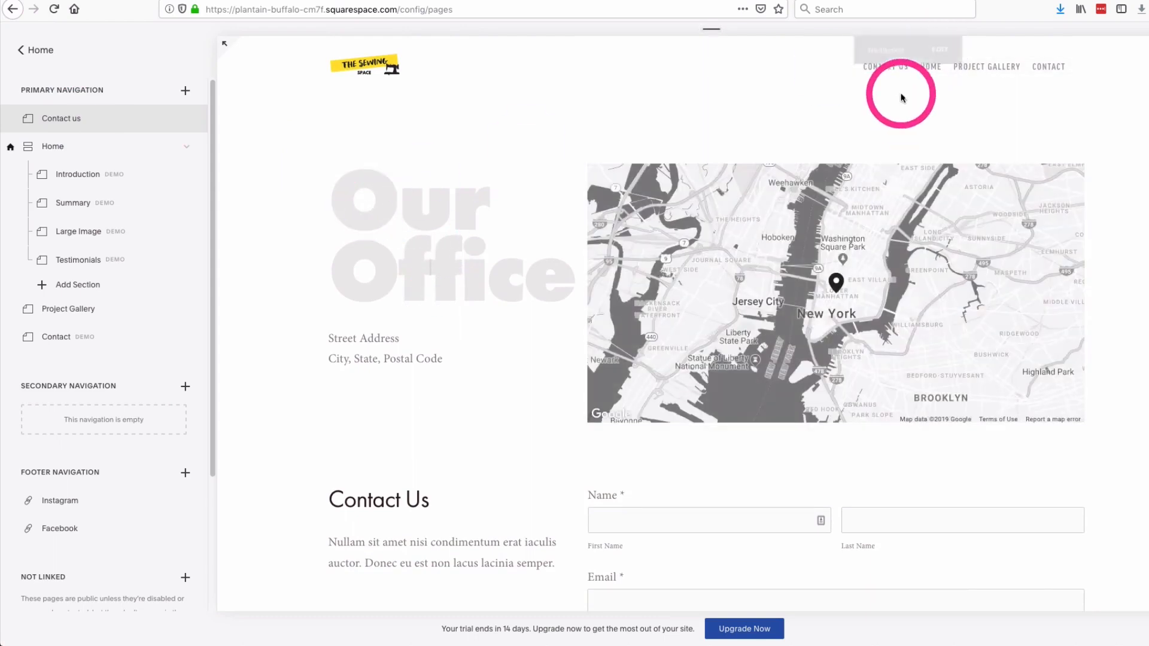
{"action": "scroll", "coordinate": [397, 282], "scroll_direction": "down", "scroll_amount": 1}
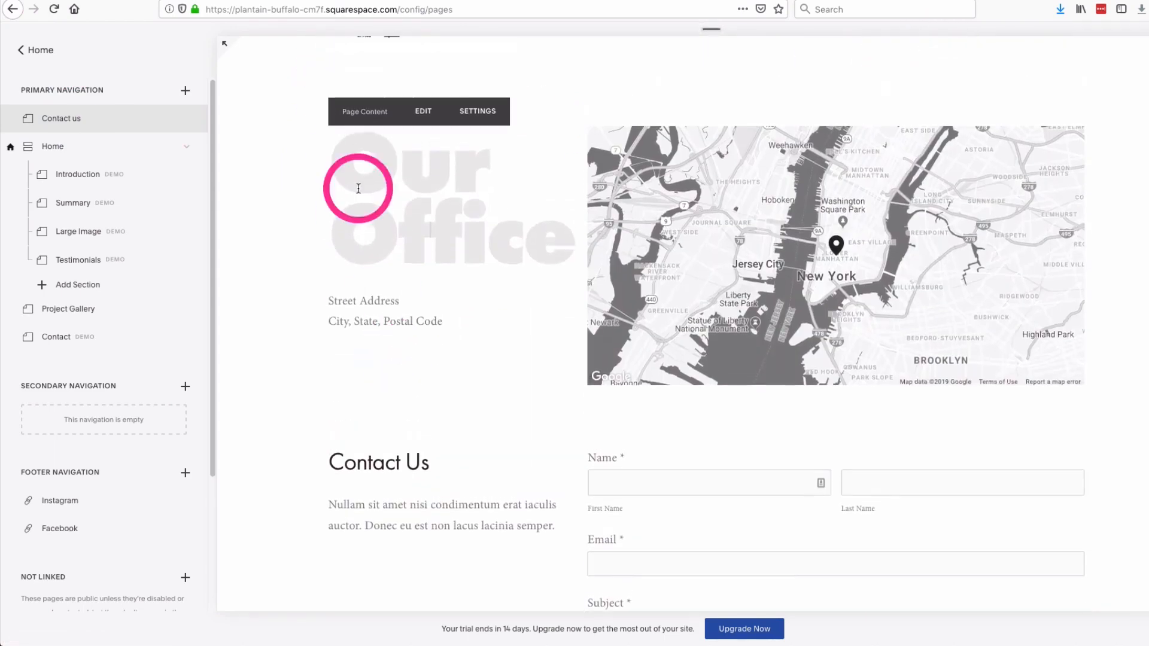
{"action": "left_click", "coordinate": [424, 113]}
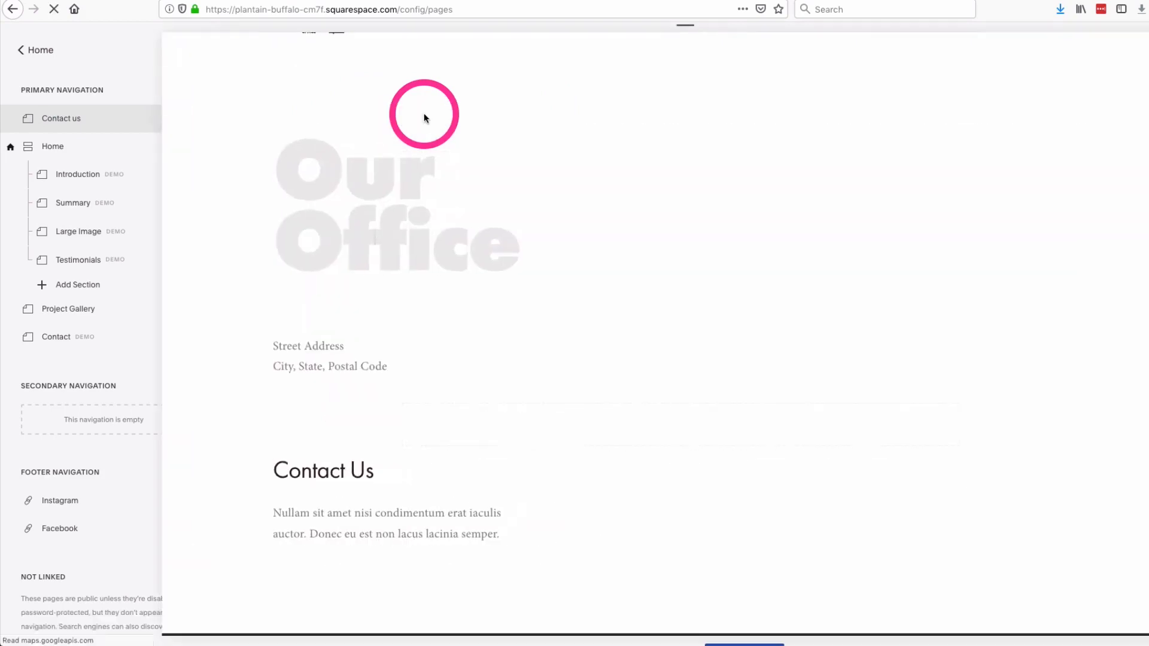
{"action": "left_click", "coordinate": [329, 213]}
{"action": "left_click_drag", "start_coordinate": [189, 154], "coordinate": [453, 236]}
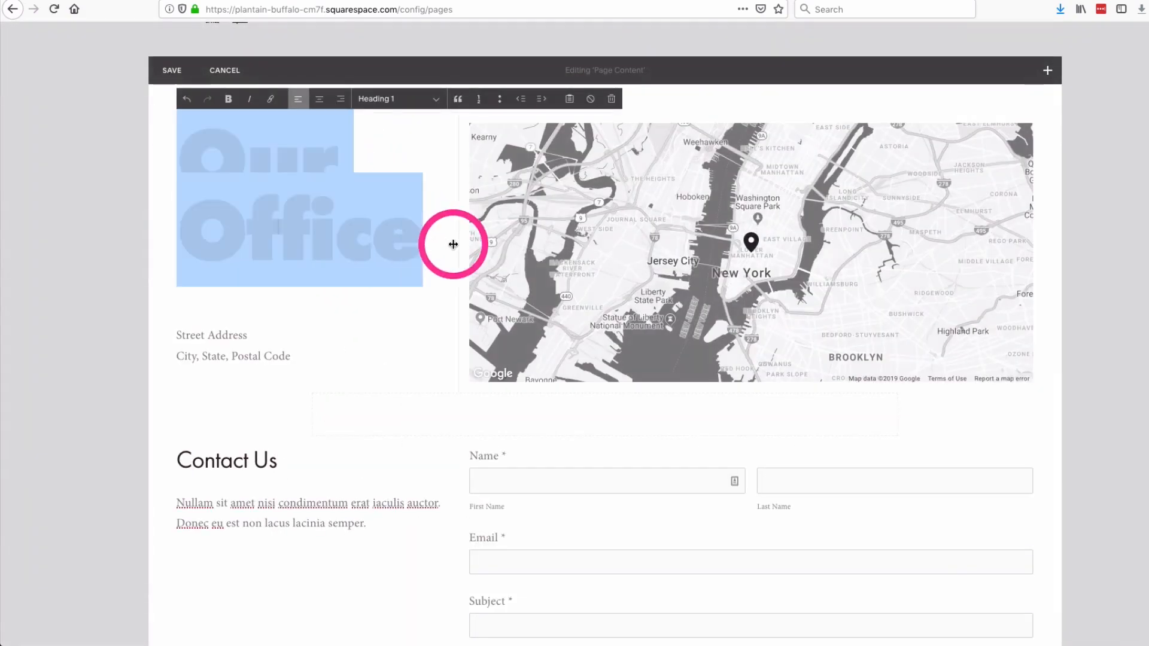
{"action": "type", "text": "Where ar"}
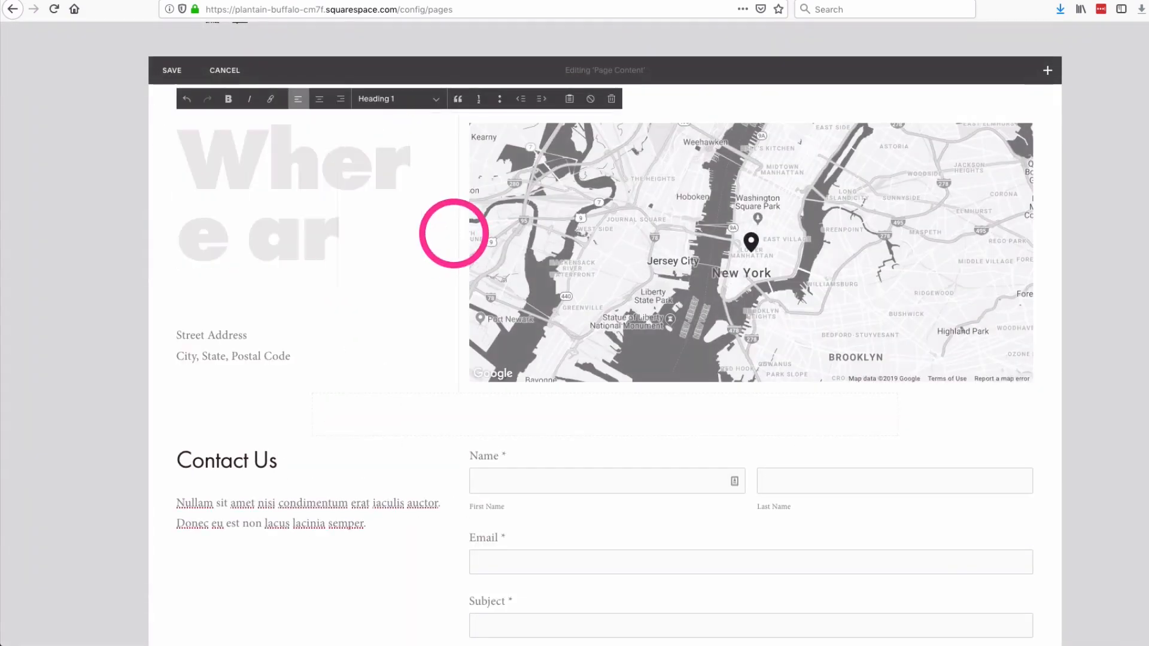
{"action": "key", "text": "BackSpace"}
{"action": "key", "text": "BackSpace"}
{"action": "key", "text": "BackSpace"}
{"action": "key", "text": "BackSpace"}
{"action": "type", "text": "e we are"}
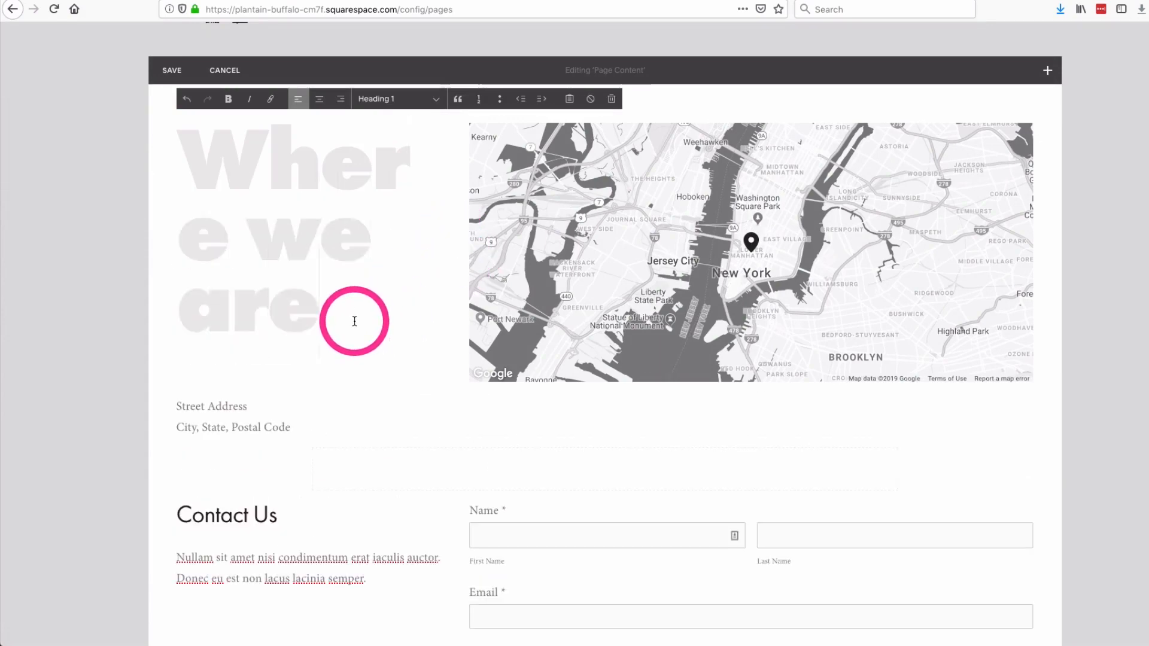
Format the "Where we are" text as Heading 2
{"action": "left_click_drag", "start_coordinate": [354, 321], "coordinate": [174, 149]}
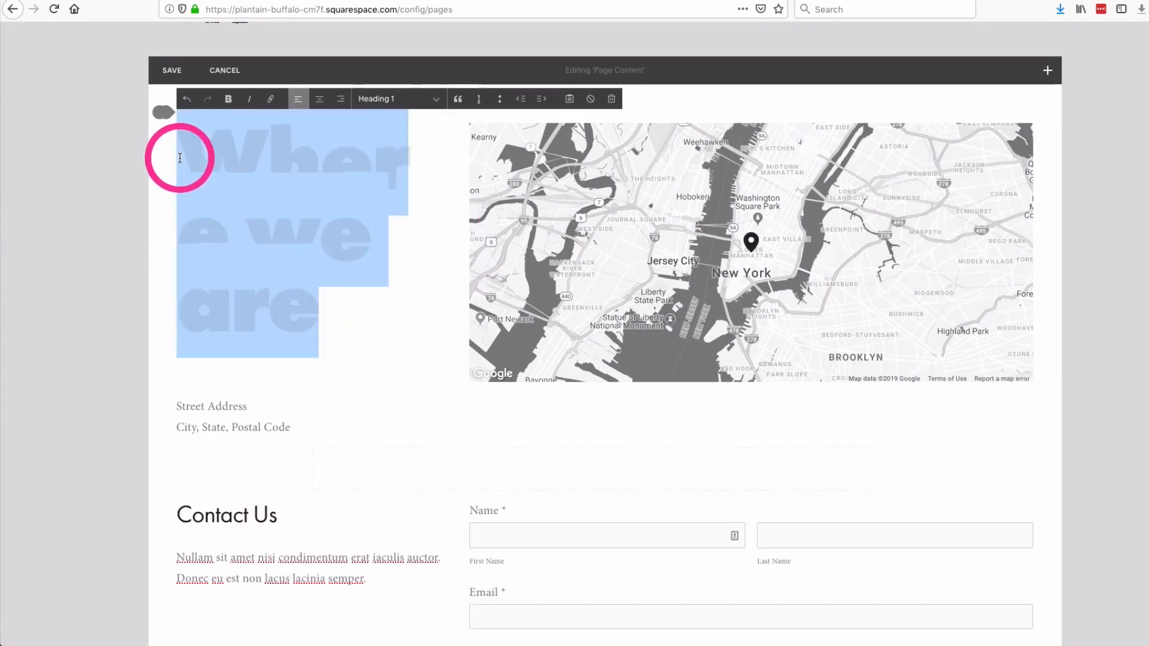
{"action": "left_click", "coordinate": [432, 105]}
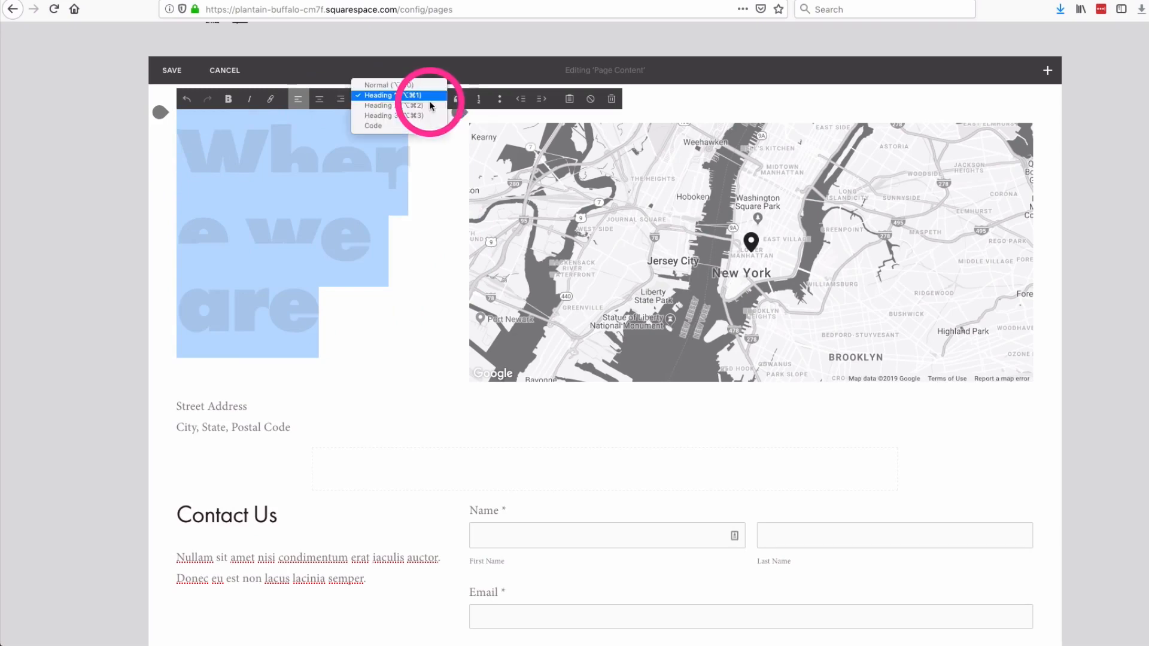
{"action": "left_click", "coordinate": [426, 106]}
{"action": "left_click", "coordinate": [379, 205]}
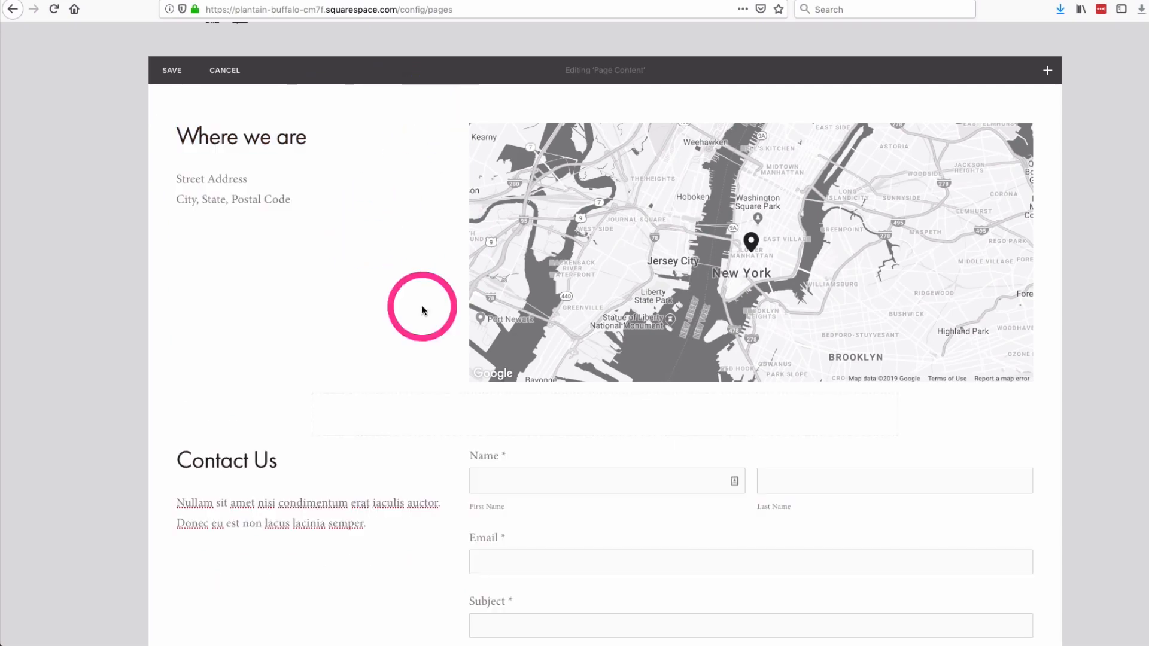
Replace the paragraph under the Contact Us heading with the placeholder text "sdjhflksefjh asdfasd"
{"action": "left_click", "coordinate": [211, 523]}
{"action": "triple_click", "coordinate": [302, 518]}
{"action": "type", "text": "sdjhflksefjh asdfasd"}
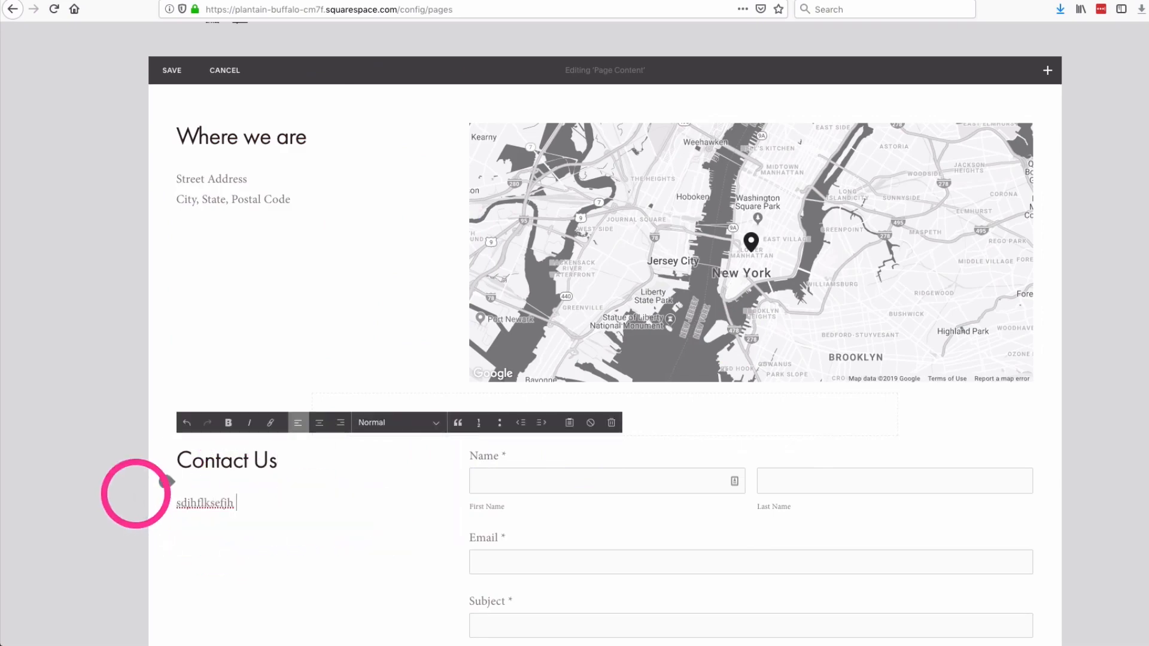
{"action": "left_click", "coordinate": [611, 487]}
Open the contact form block for editing and examine its build, storage and advanced settings
{"action": "scroll", "coordinate": [612, 497], "scroll_direction": "down", "scroll_amount": 1}
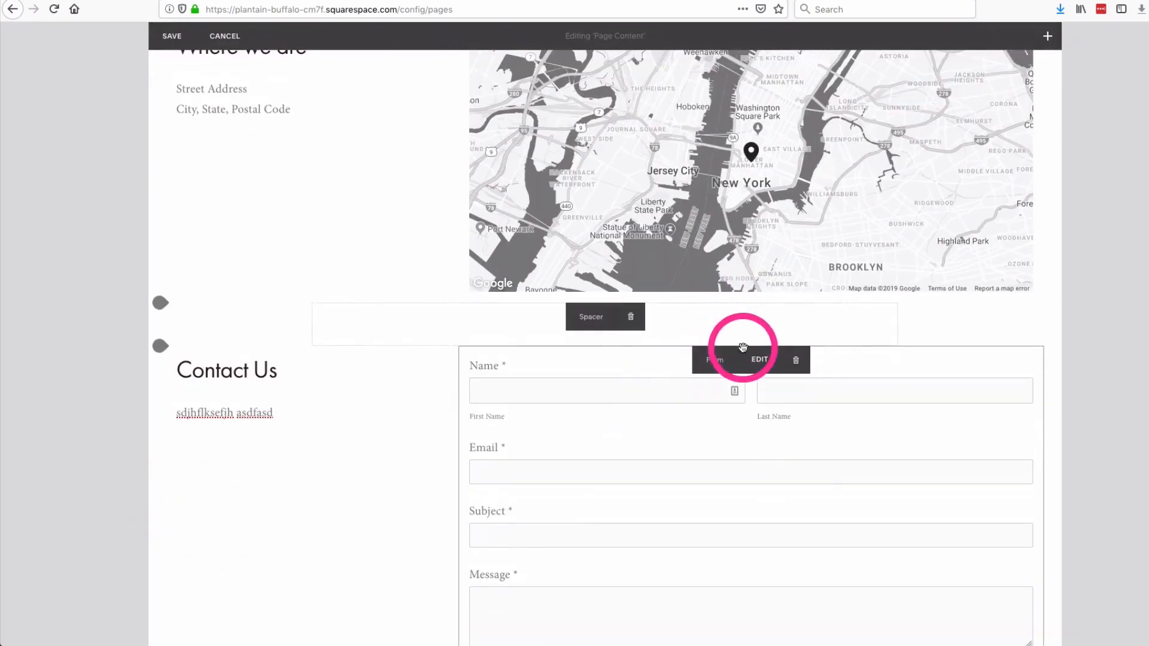
{"action": "scroll", "coordinate": [805, 306], "scroll_direction": "down", "scroll_amount": 2}
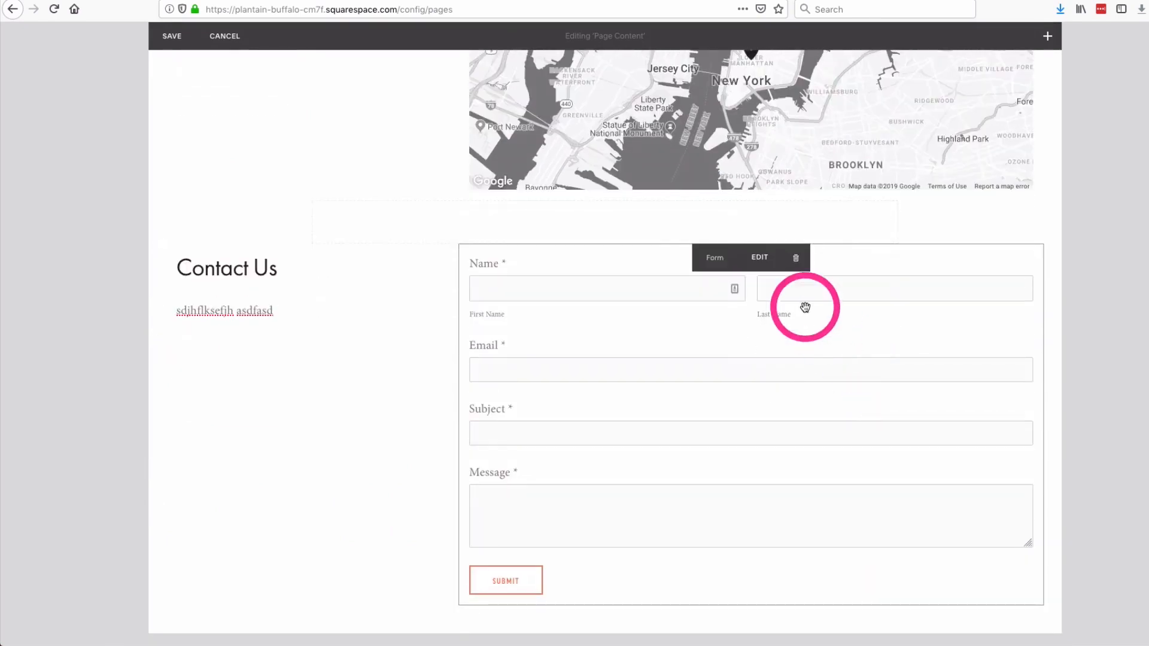
{"action": "left_click", "coordinate": [761, 258]}
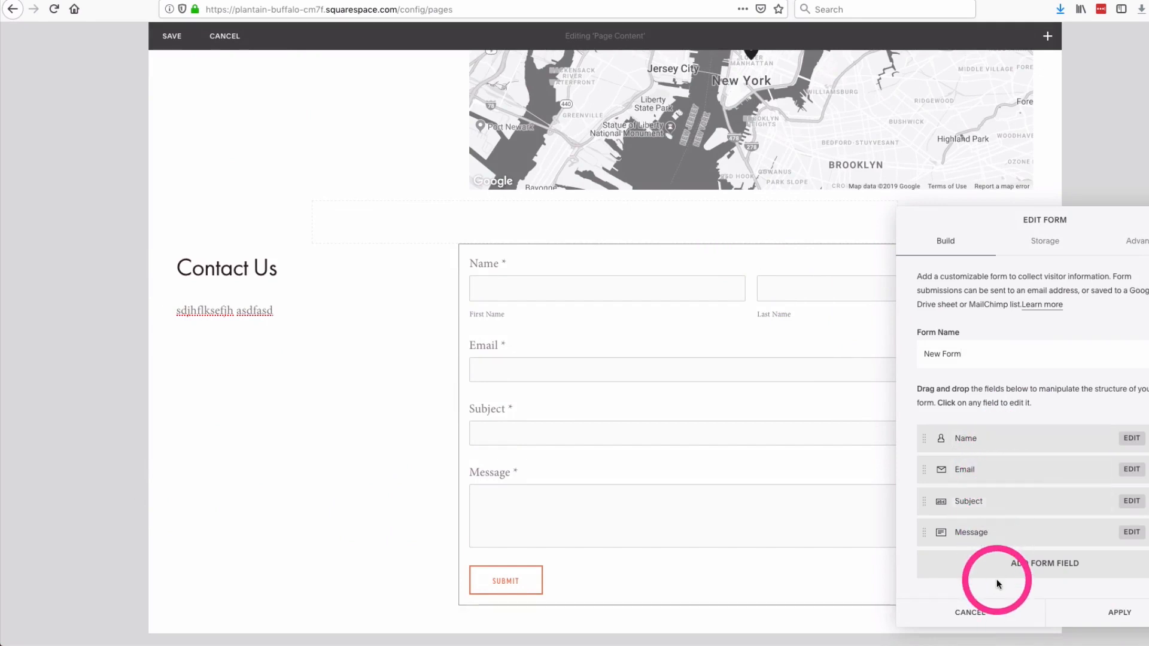
{"action": "left_click", "coordinate": [1044, 244]}
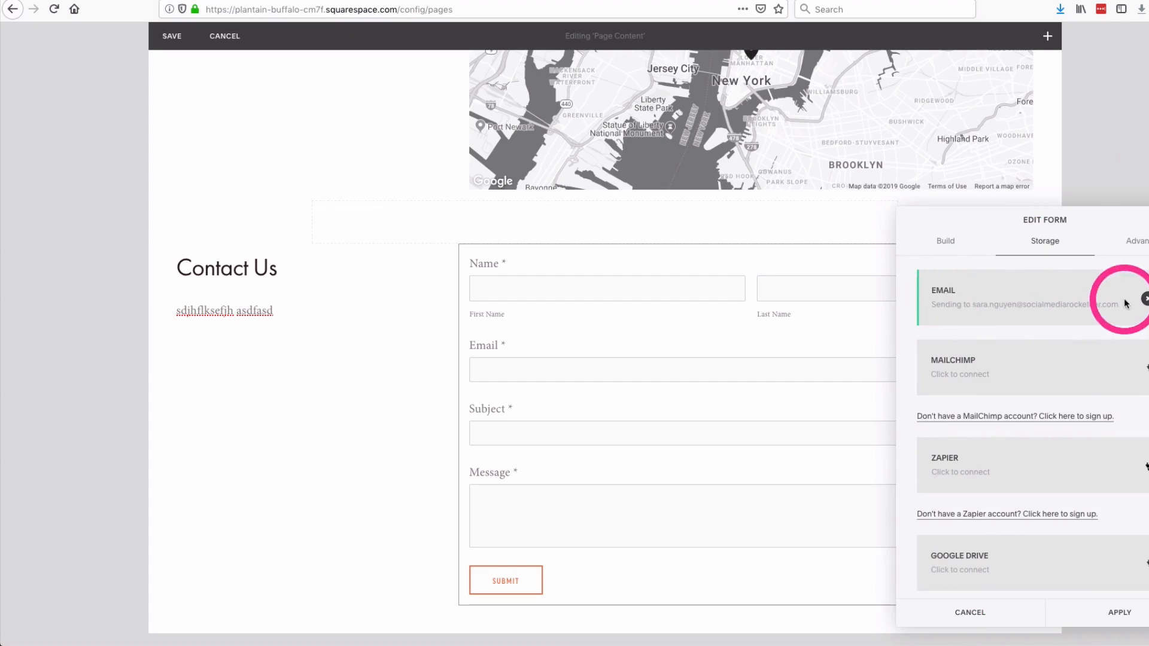
{"action": "left_click", "coordinate": [1137, 240]}
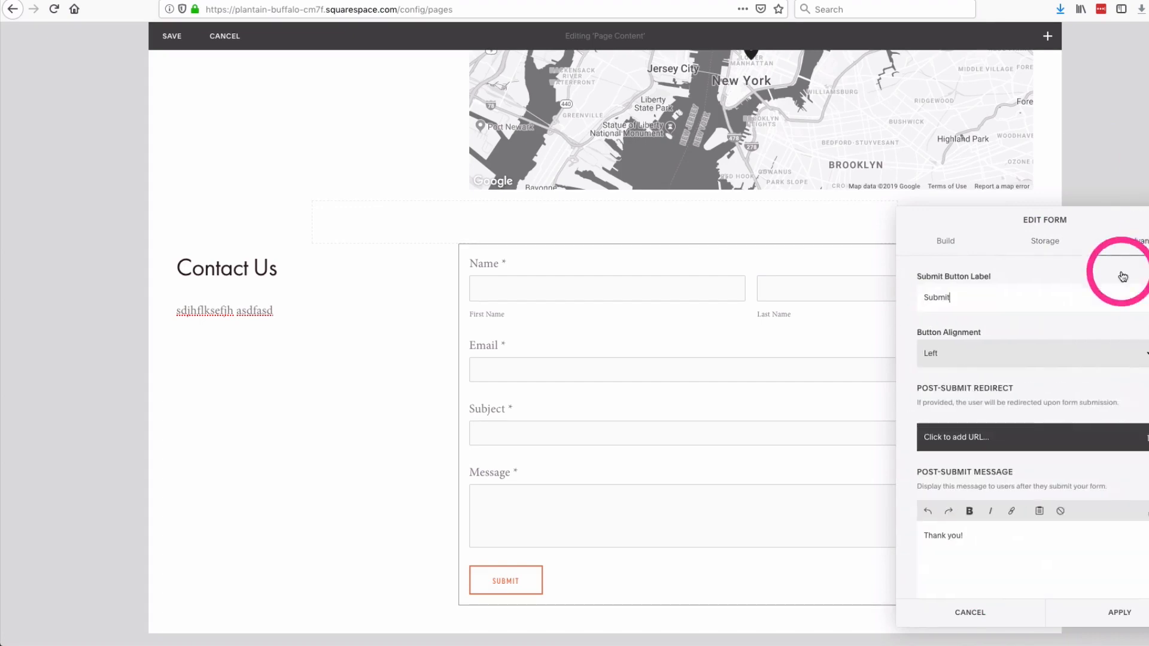
Discard the unsaved content edits on the Contact us page
{"action": "scroll", "coordinate": [362, 258], "scroll_direction": "up", "scroll_amount": 4}
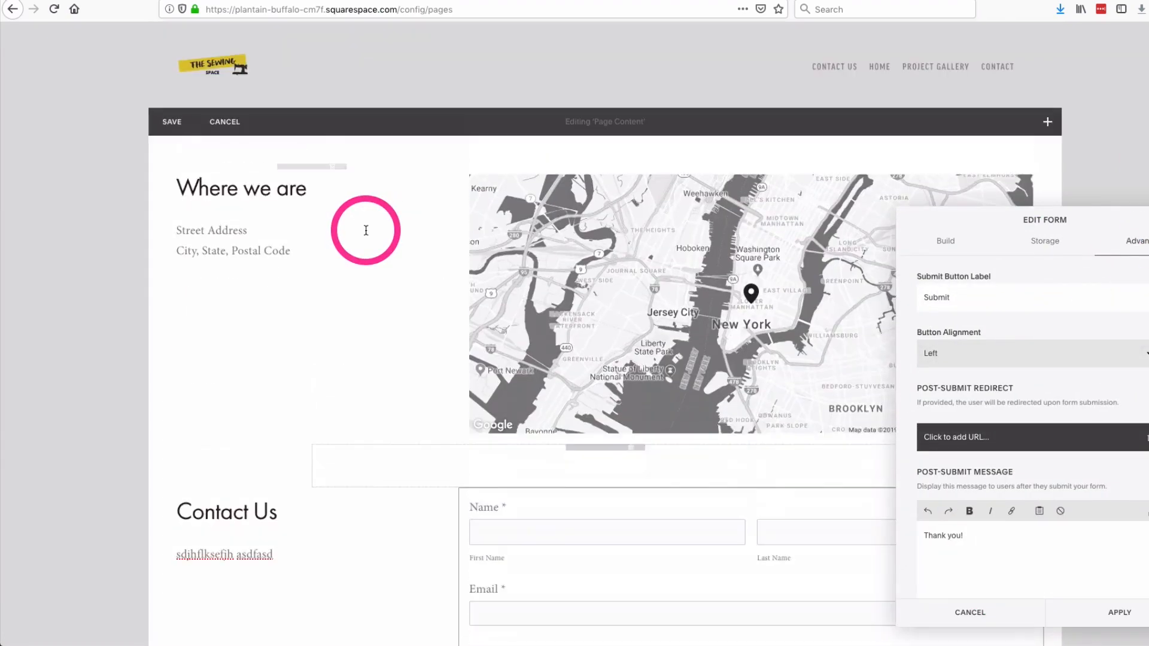
{"action": "left_click", "coordinate": [225, 121]}
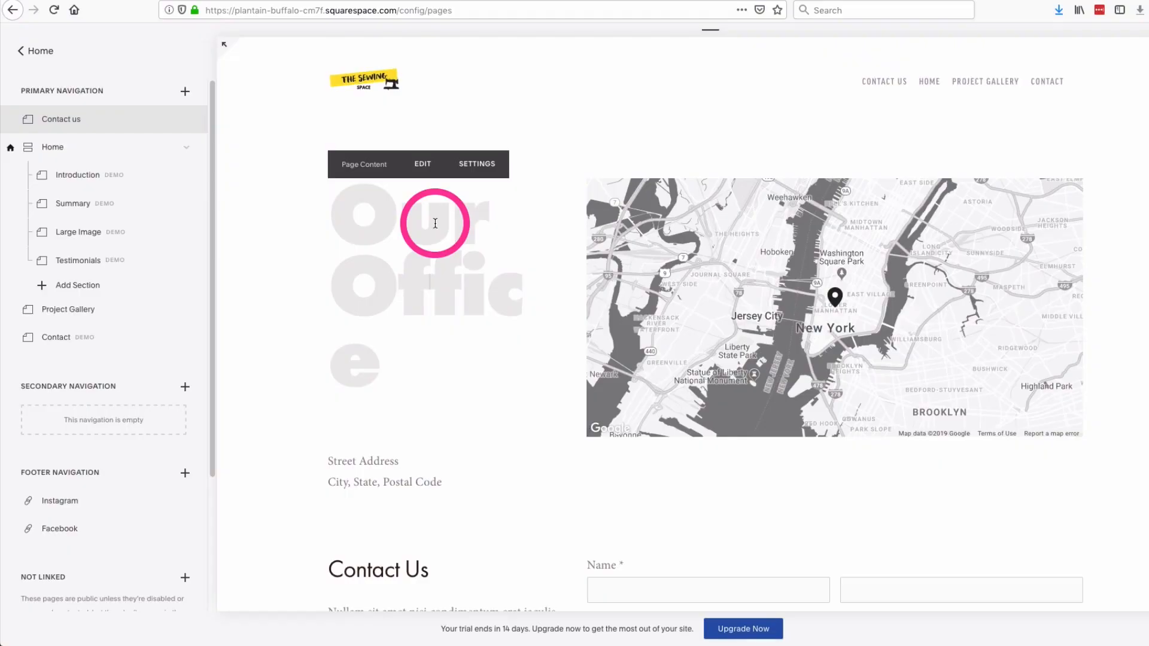
Remove the demo Contact page from the primary navigation and move Contact us below Project Gallery
{"action": "mouse_move", "coordinate": [526, 385]}
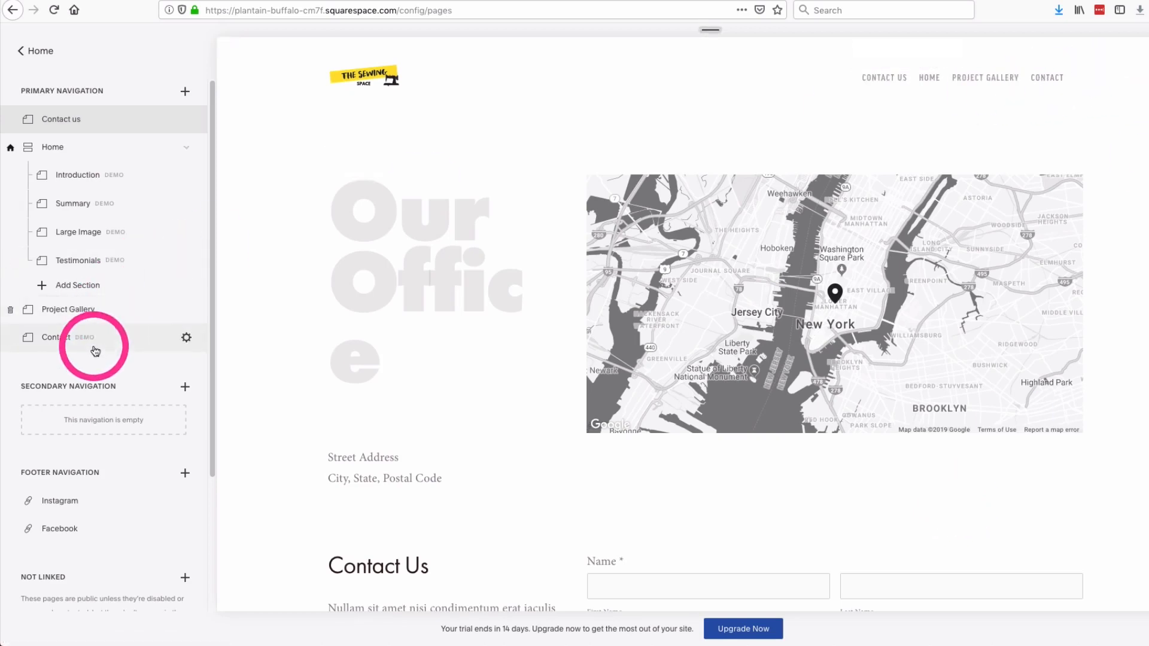
{"action": "left_click", "coordinate": [10, 338]}
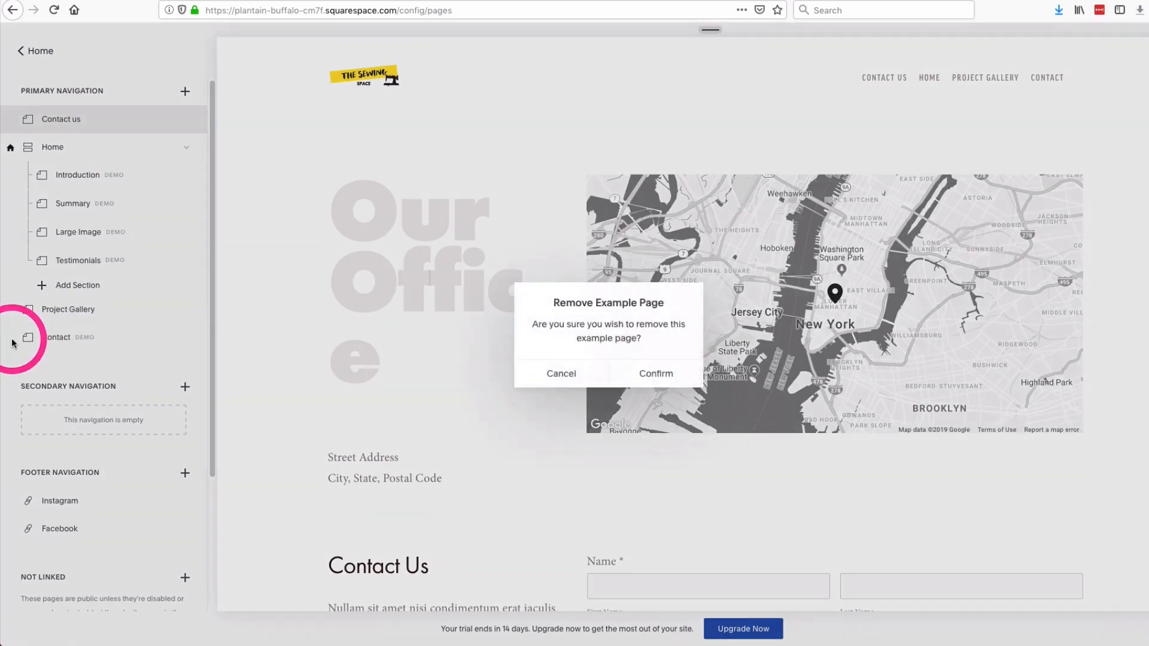
{"action": "left_click", "coordinate": [655, 374]}
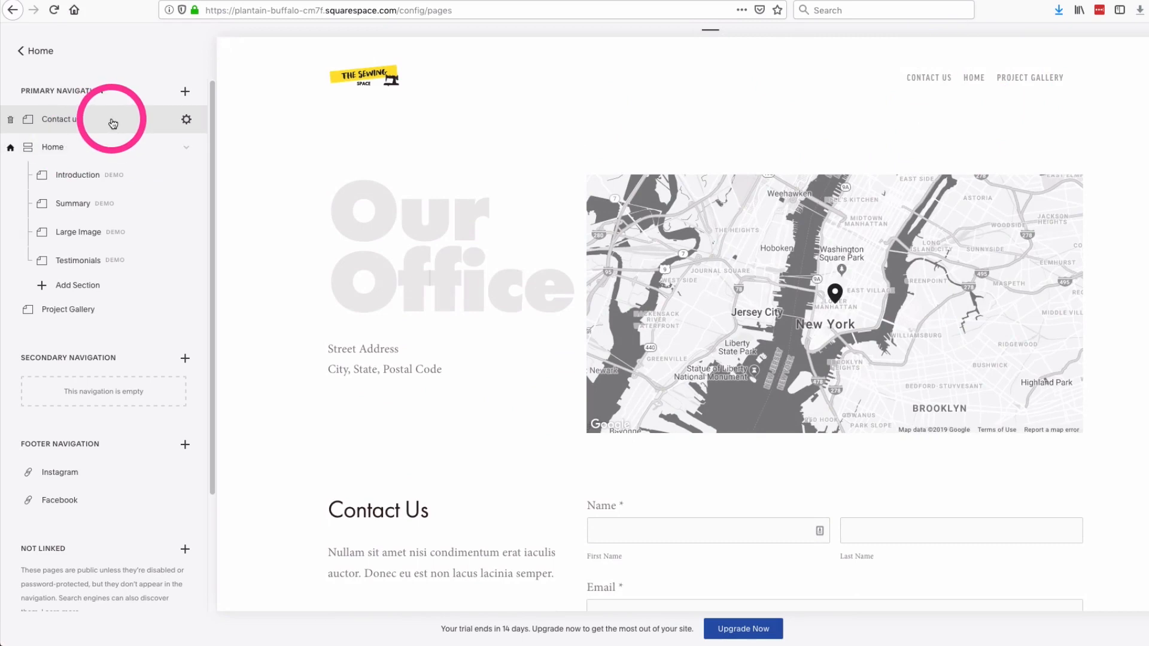
{"action": "left_click_drag", "start_coordinate": [109, 123], "coordinate": [86, 309]}
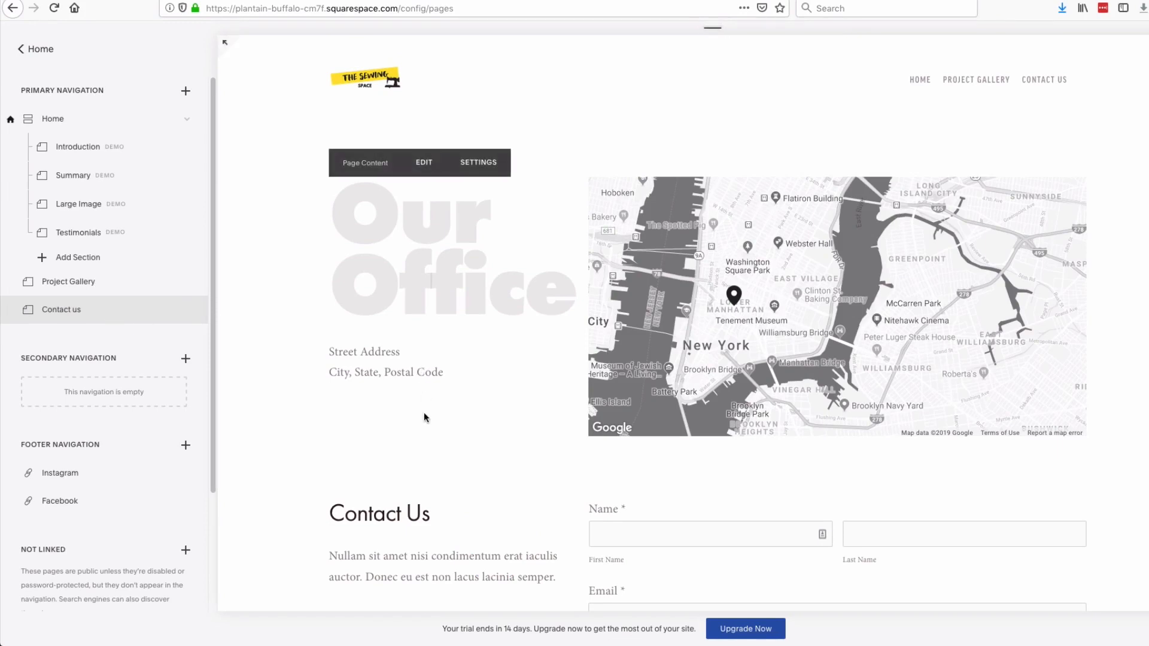
Create a primary navigation page from the Blank layout, title it "About us" and open it
{"action": "left_click", "coordinate": [186, 92]}
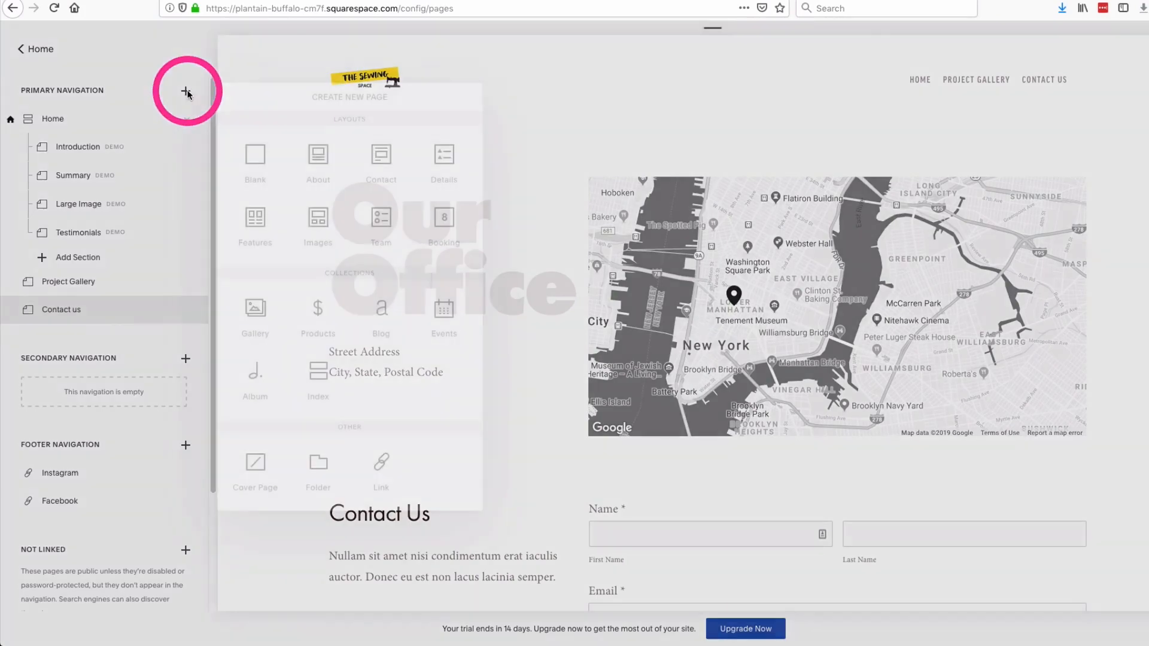
{"action": "left_click", "coordinate": [259, 162]}
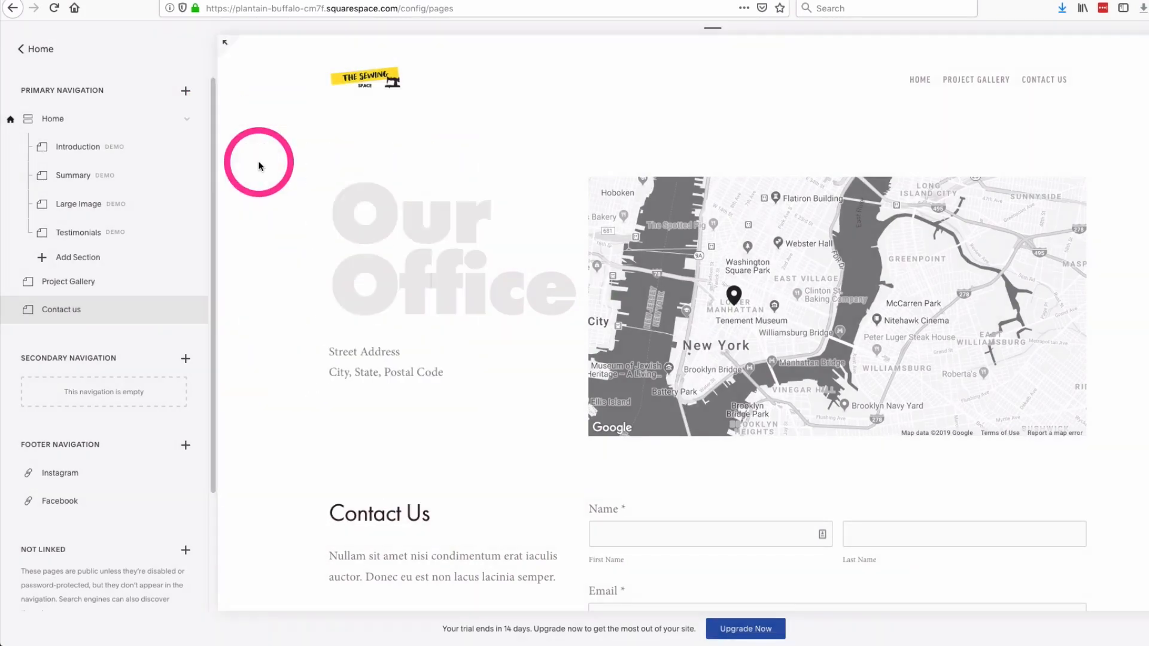
{"action": "left_click", "coordinate": [115, 128]}
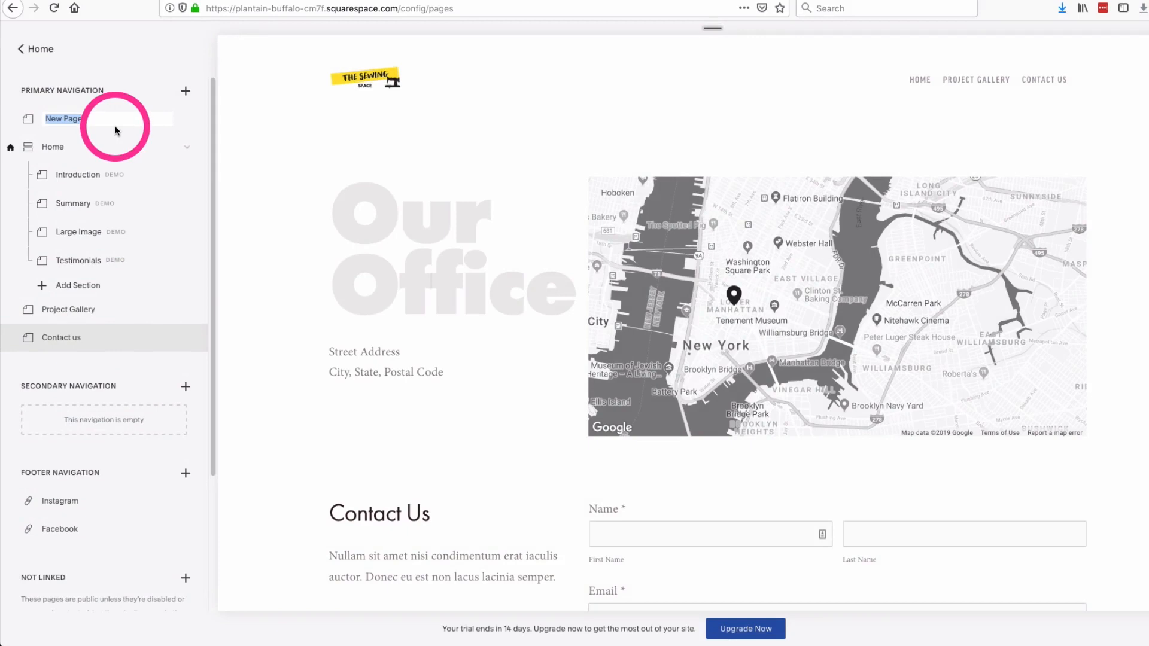
{"action": "key", "text": "Return"}
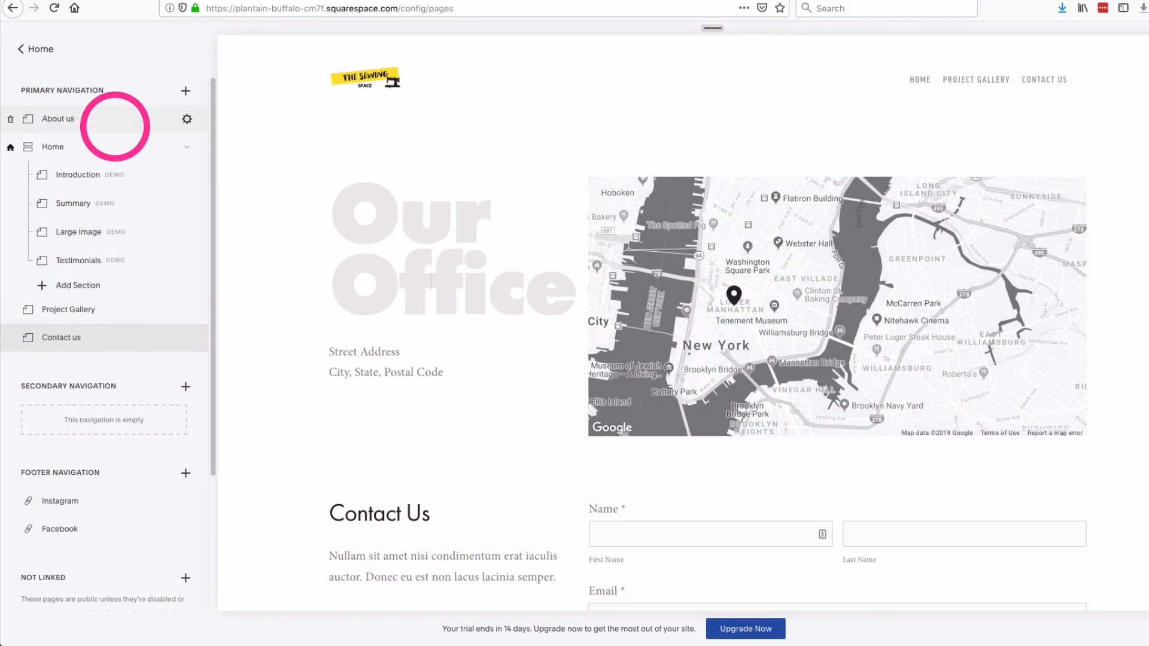
{"action": "left_click", "coordinate": [115, 124]}
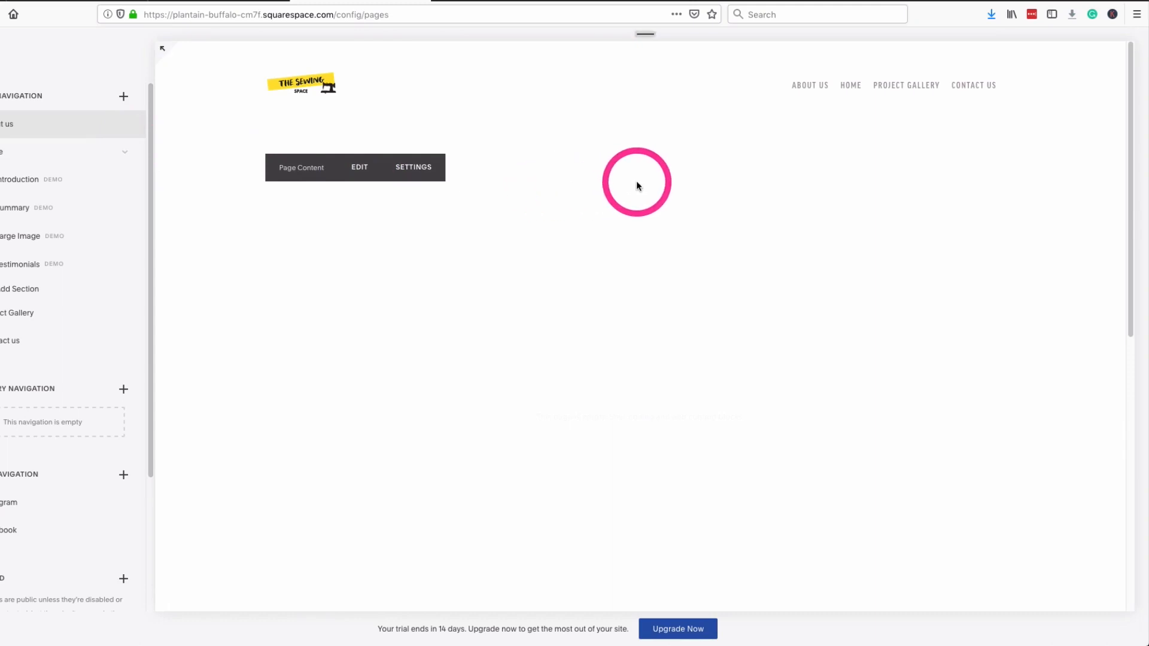
Edit the About us page content and fill its text block with a Lorem ipsum placeholder paragraph
{"action": "left_click", "coordinate": [366, 174]}
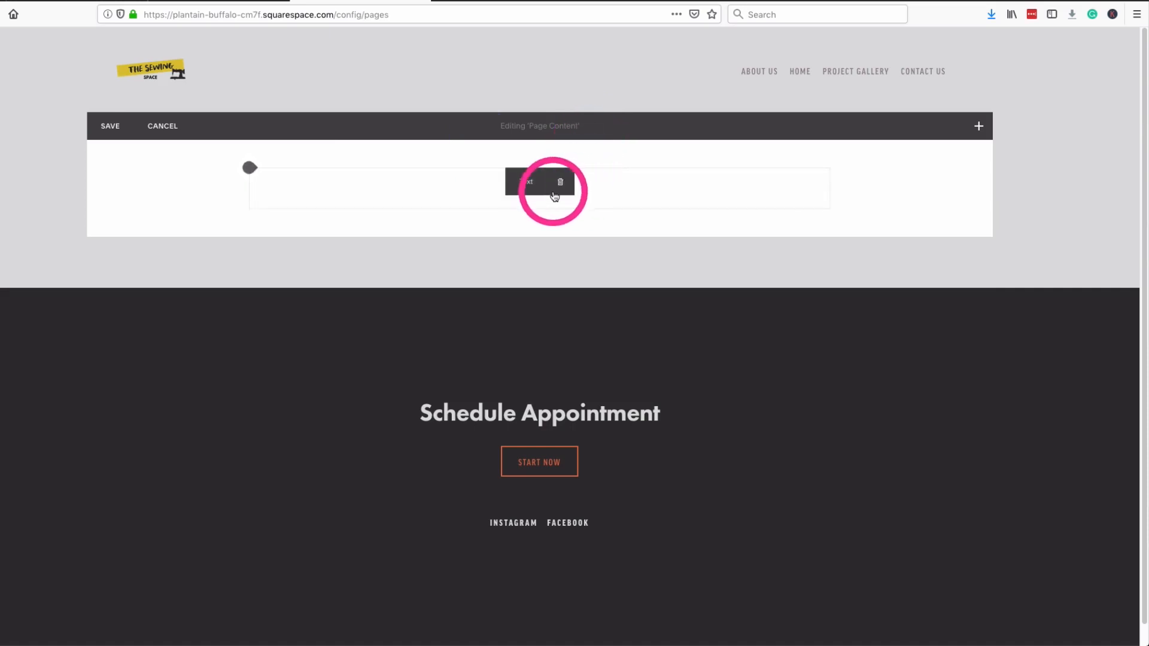
{"action": "left_click", "coordinate": [393, 196]}
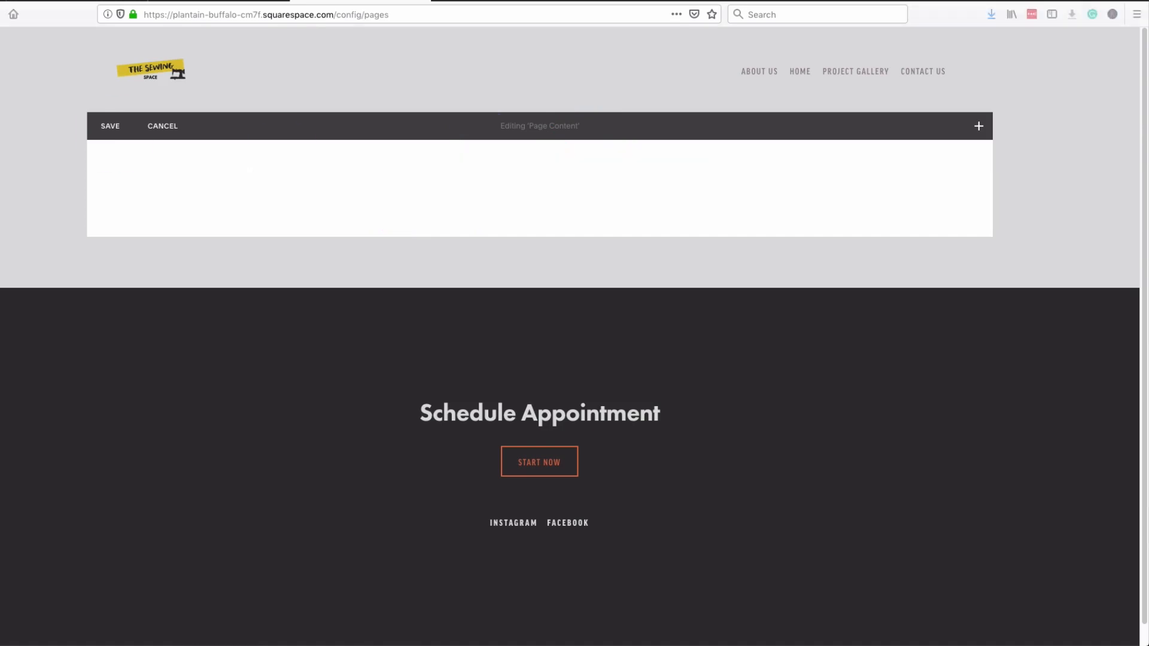
{"action": "left_click", "coordinate": [385, 185]}
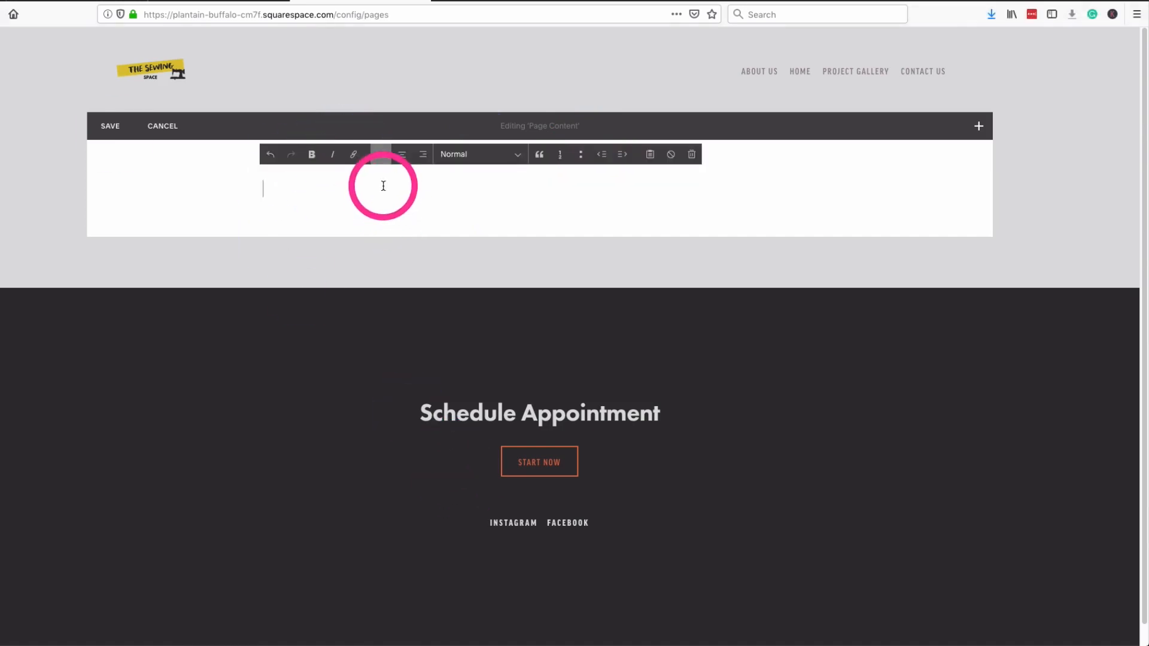
{"action": "type", "text": "Lorem ipsum dolor sit amet, consectetur adipiscing elit, sed do eiusmod tempor incididunt ut labore et dolore magna aliqua. Ut lectus arcu bibendum at varius vel pharetra. Fermentum posuere urna nec tincidunt praesent semper feugiat nibh sed. Lorem dolor sed viverra ipsum nunc aliquet bibendum enim. Sed id semper risus in hendrerit. Cursus sit amet dictum sit amet justo donec. Pellentesque elit ullamcorper dignissim cras tincidunt lobortis feugiat. Quisque sagittis purus sit amet volutpat consequat mauris nunc congue. Lacinia at quis risus sed. Non tellus orci ac auctor augu"}
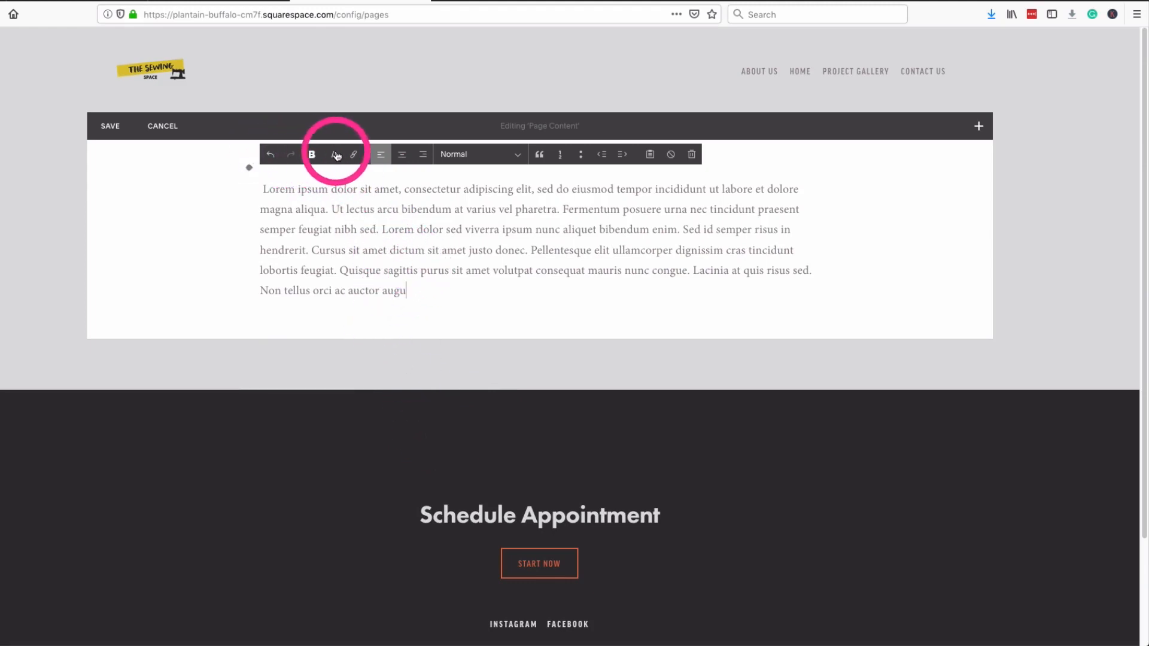
Try the Heading 1 style on the Lorem ipsum paragraph and return it to Normal
{"action": "left_click", "coordinate": [512, 155]}
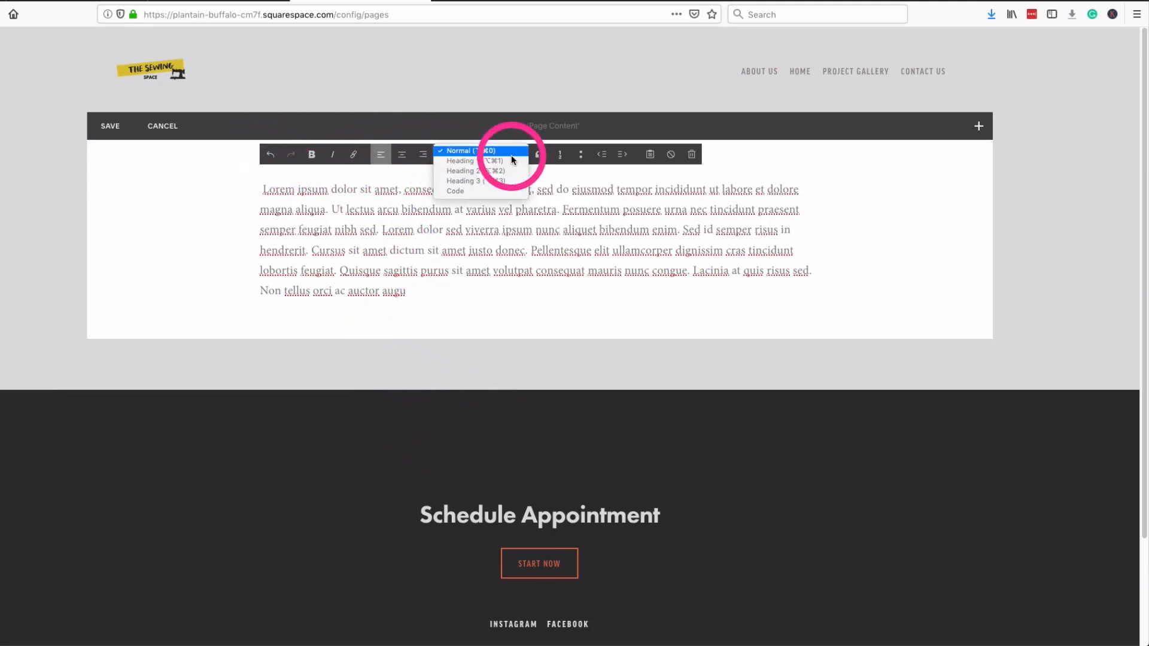
{"action": "left_click", "coordinate": [511, 159]}
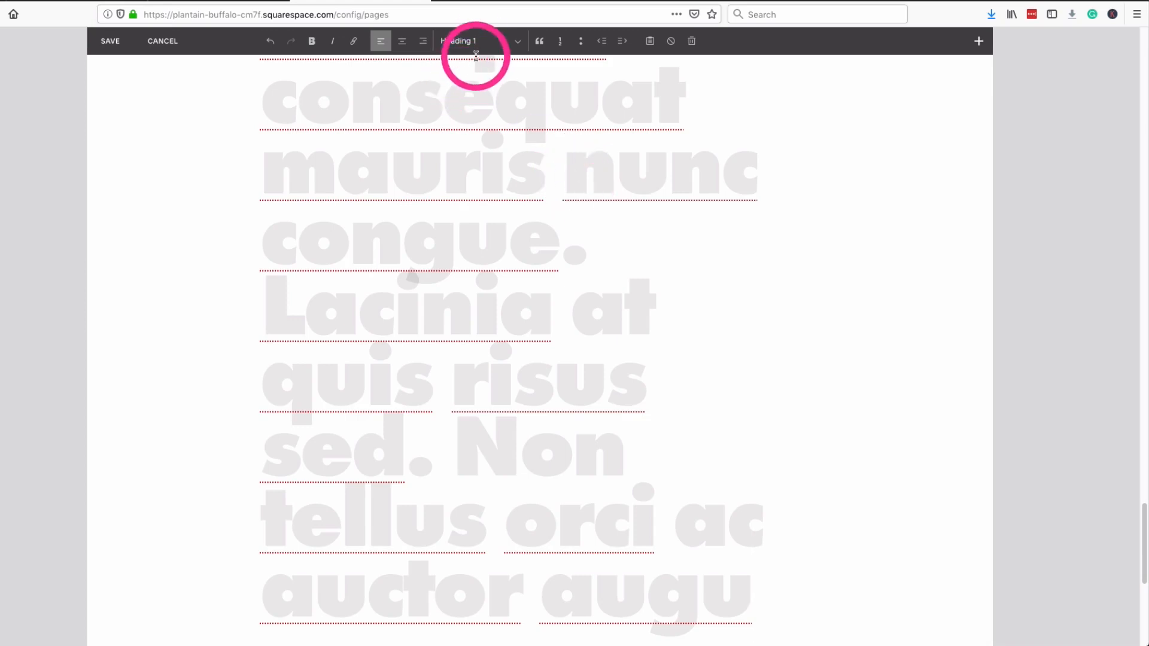
{"action": "left_click", "coordinate": [478, 43]}
{"action": "left_click", "coordinate": [477, 60]}
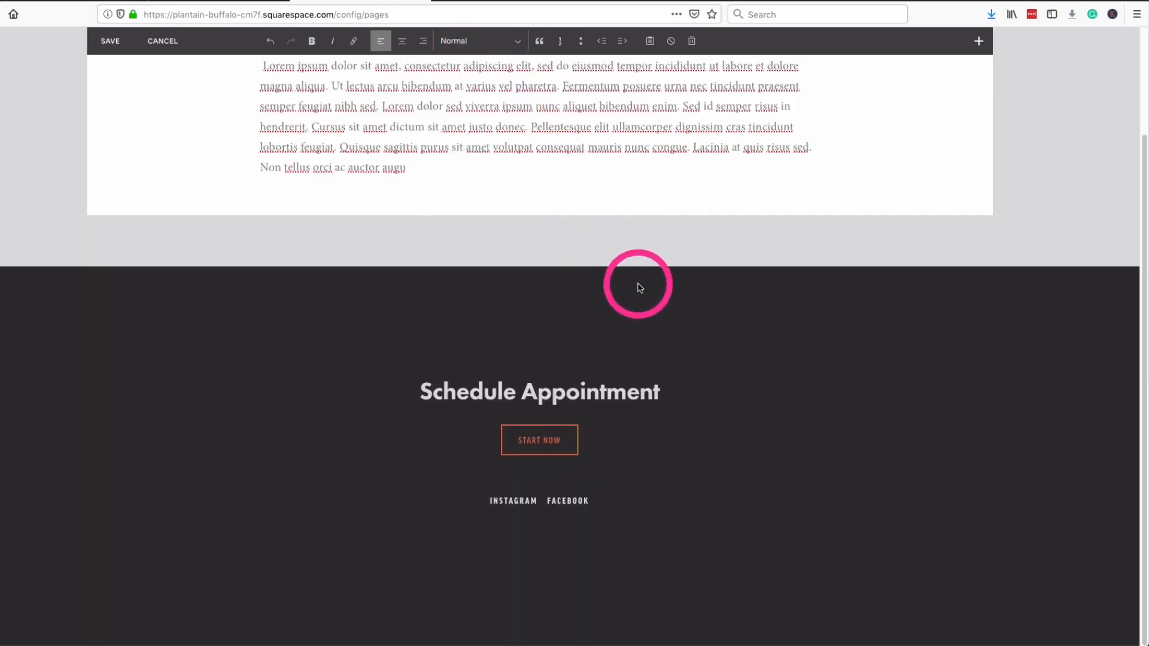
{"action": "scroll", "coordinate": [637, 284], "scroll_direction": "up", "scroll_amount": 3}
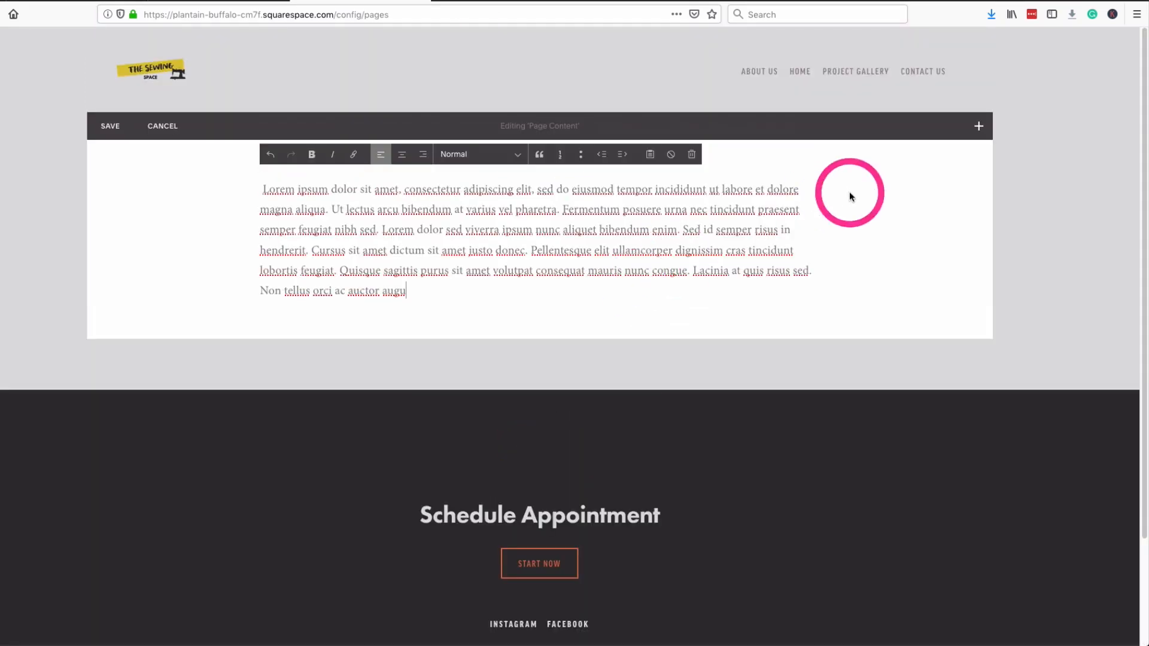
Open the list of content blocks for the page and examine the block types from Basic through Premium
{"action": "left_click", "coordinate": [980, 126]}
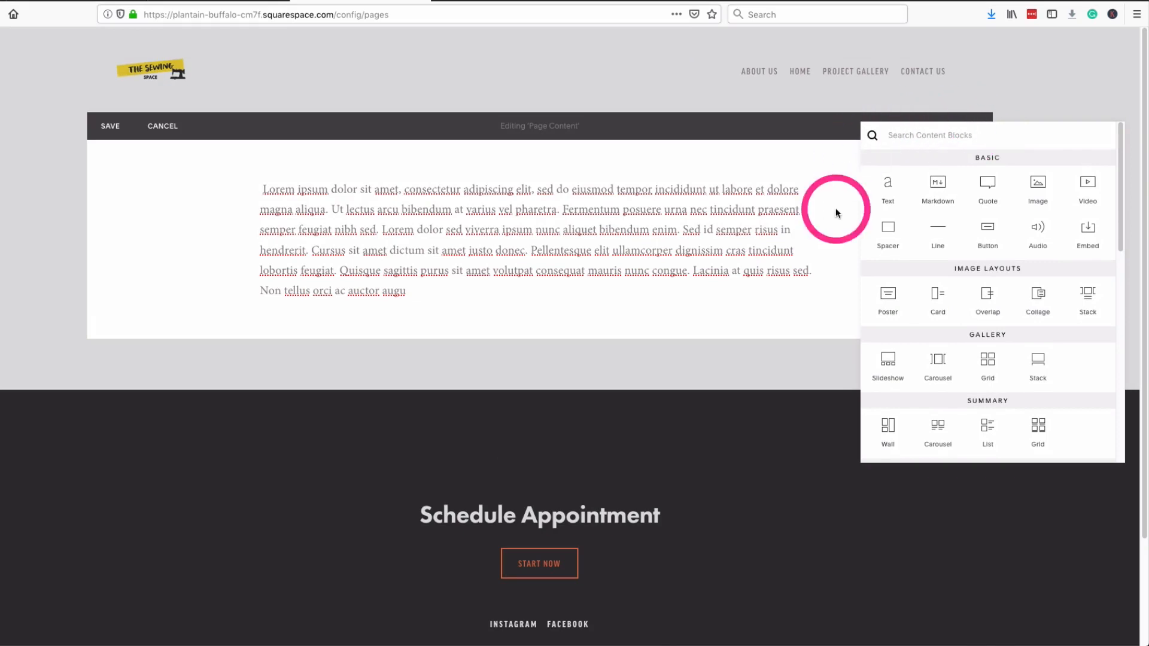
{"action": "scroll", "coordinate": [1121, 253], "scroll_direction": "down", "scroll_amount": 1}
{"action": "left_click_drag", "start_coordinate": [1120, 254], "coordinate": [1120, 228]}
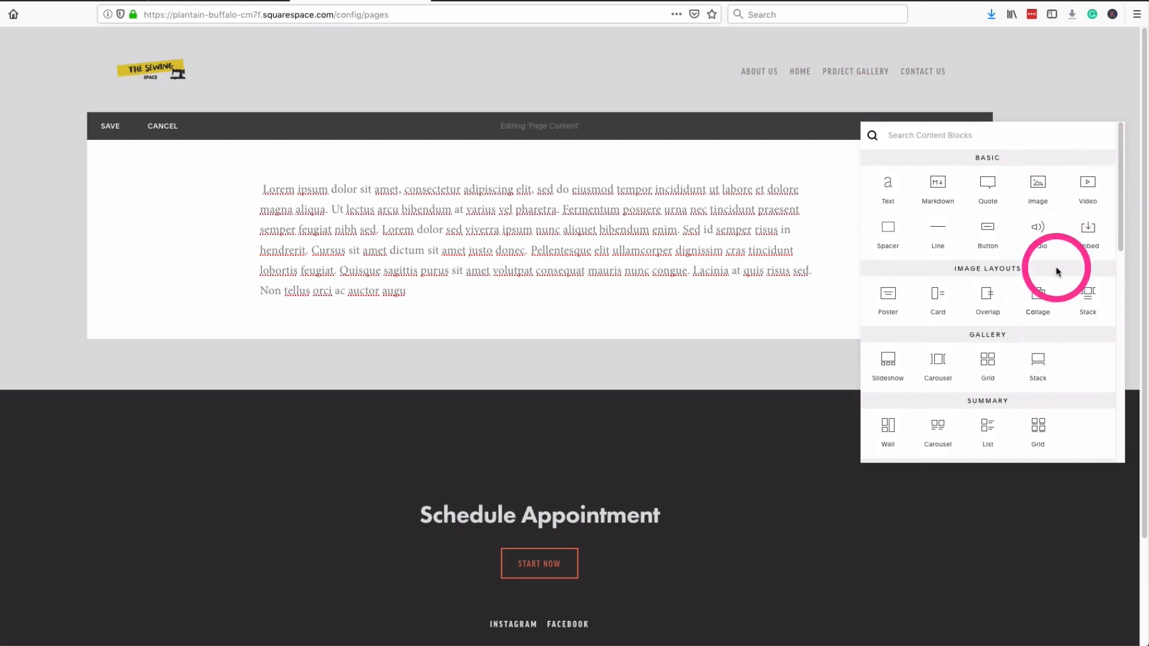
{"action": "scroll", "coordinate": [1080, 220], "scroll_direction": "down", "scroll_amount": 1}
{"action": "scroll", "coordinate": [1080, 220], "scroll_direction": "down", "scroll_amount": 3}
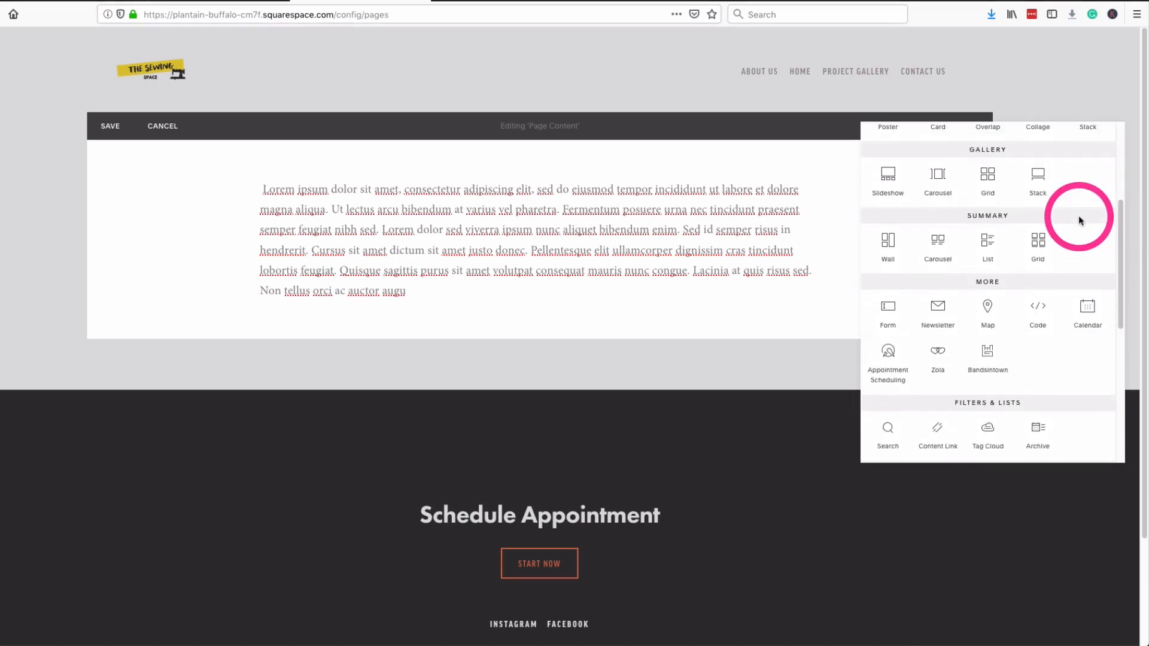
{"action": "scroll", "coordinate": [1078, 219], "scroll_direction": "down", "scroll_amount": 6}
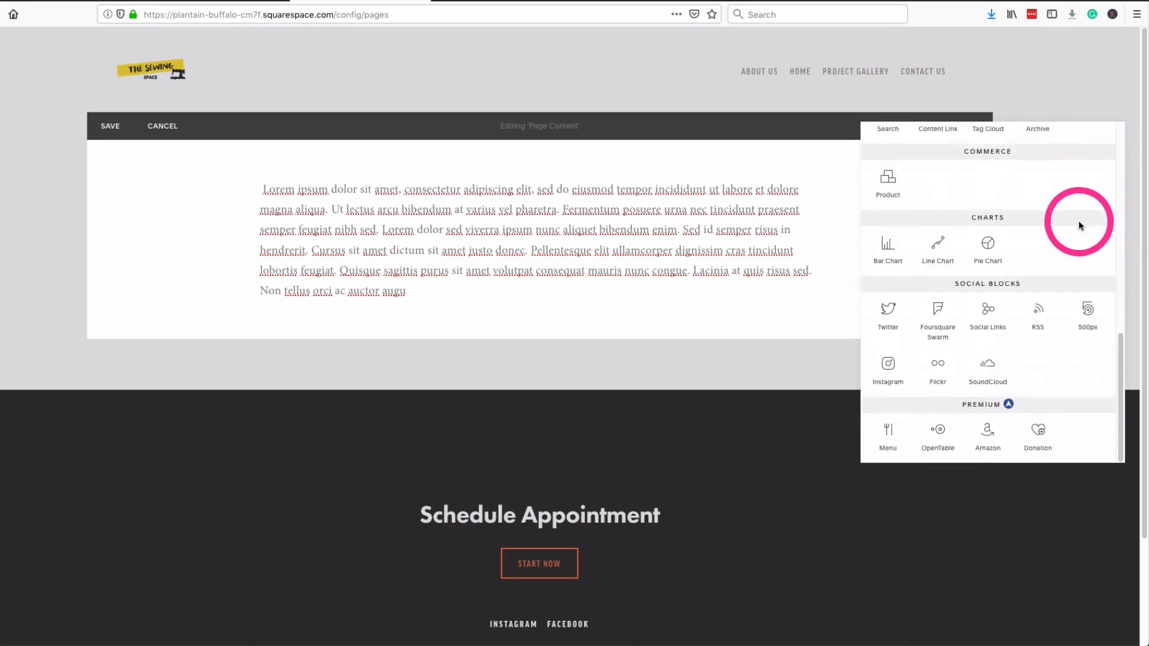
{"action": "scroll", "coordinate": [1039, 386], "scroll_direction": "up", "scroll_amount": 5}
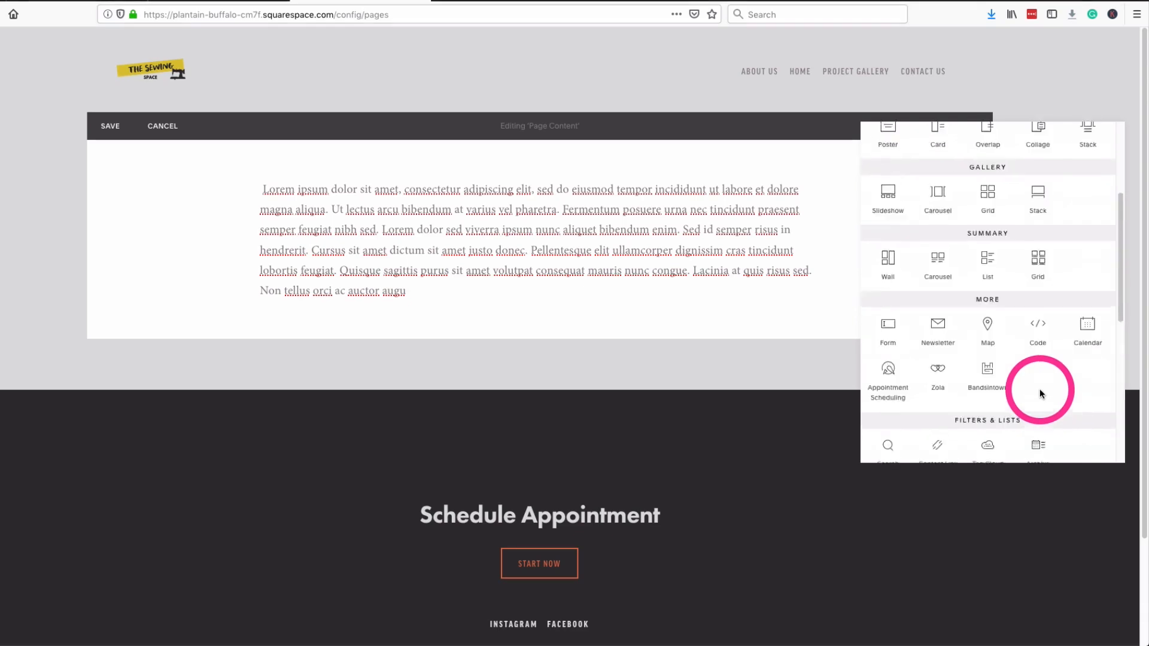
{"action": "scroll", "coordinate": [1039, 389], "scroll_direction": "up", "scroll_amount": 5}
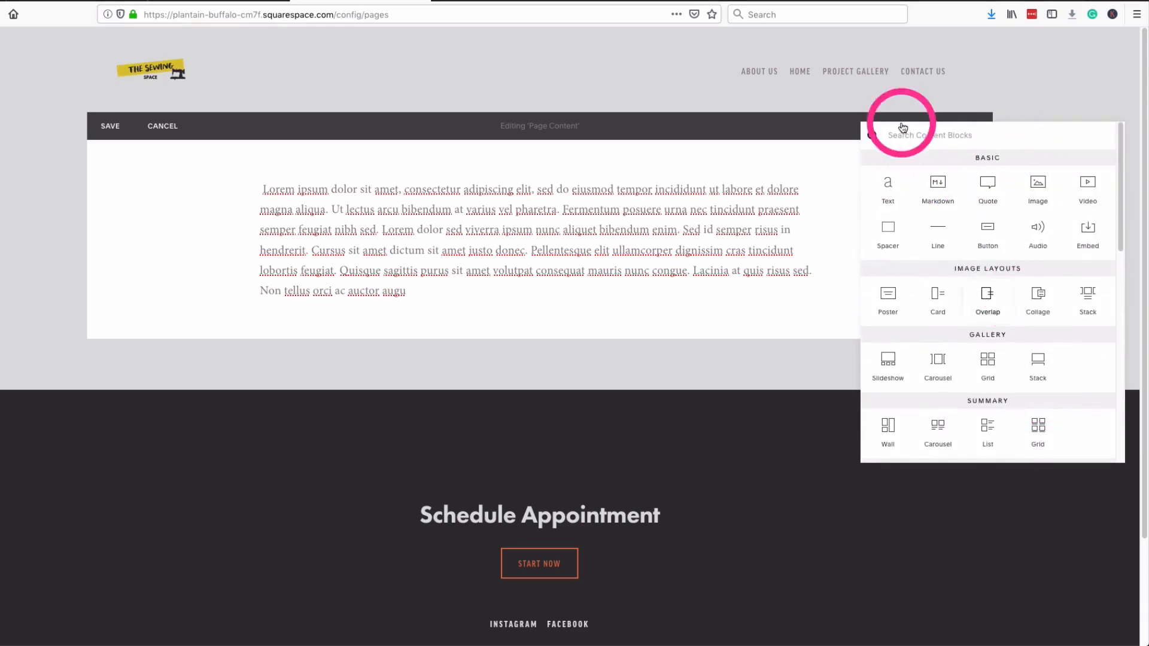
{"action": "scroll", "coordinate": [1124, 226], "scroll_direction": "down", "scroll_amount": 1}
{"action": "left_click_drag", "start_coordinate": [1124, 226], "coordinate": [1120, 174]}
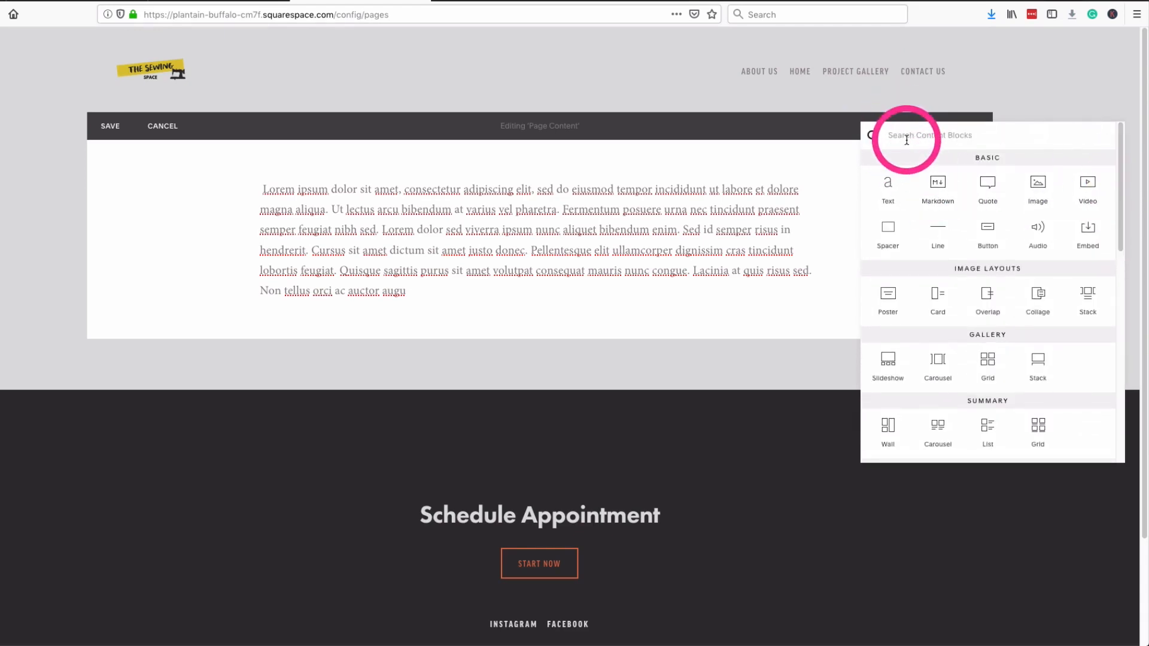
Search the content blocks for "image" and add an Image block below the Lorem ipsum paragraph
{"action": "type", "text": "image"}
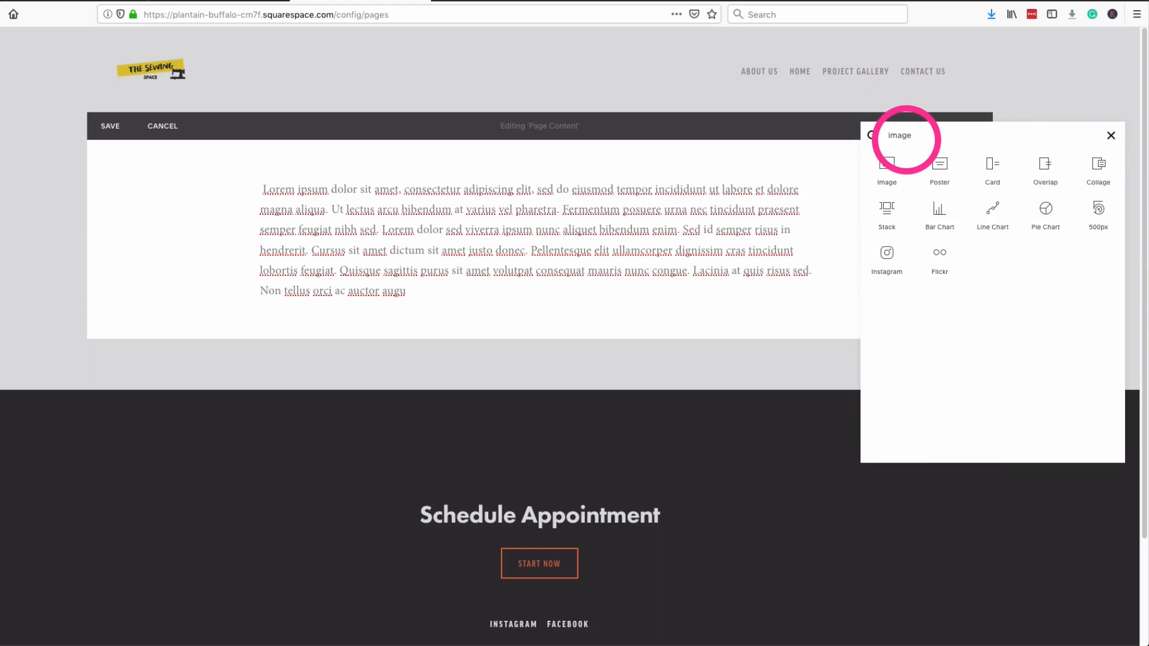
{"action": "left_click", "coordinate": [888, 179]}
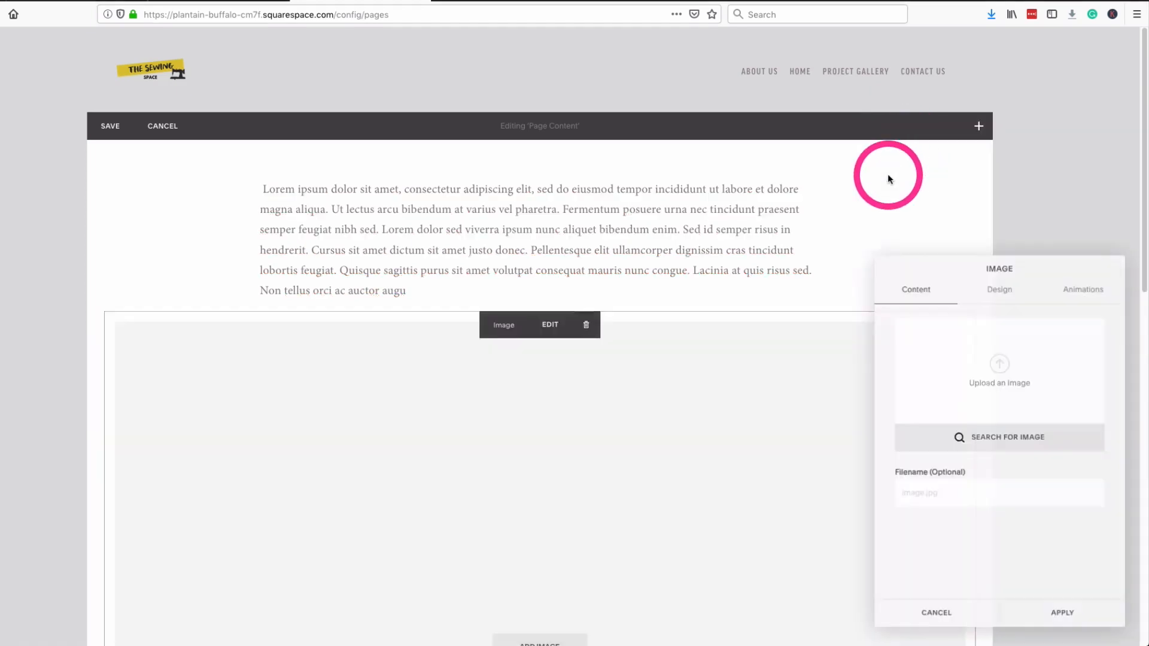
{"action": "scroll", "coordinate": [679, 508], "scroll_direction": "down", "scroll_amount": 1}
{"action": "scroll", "coordinate": [677, 505], "scroll_direction": "down", "scroll_amount": 6}
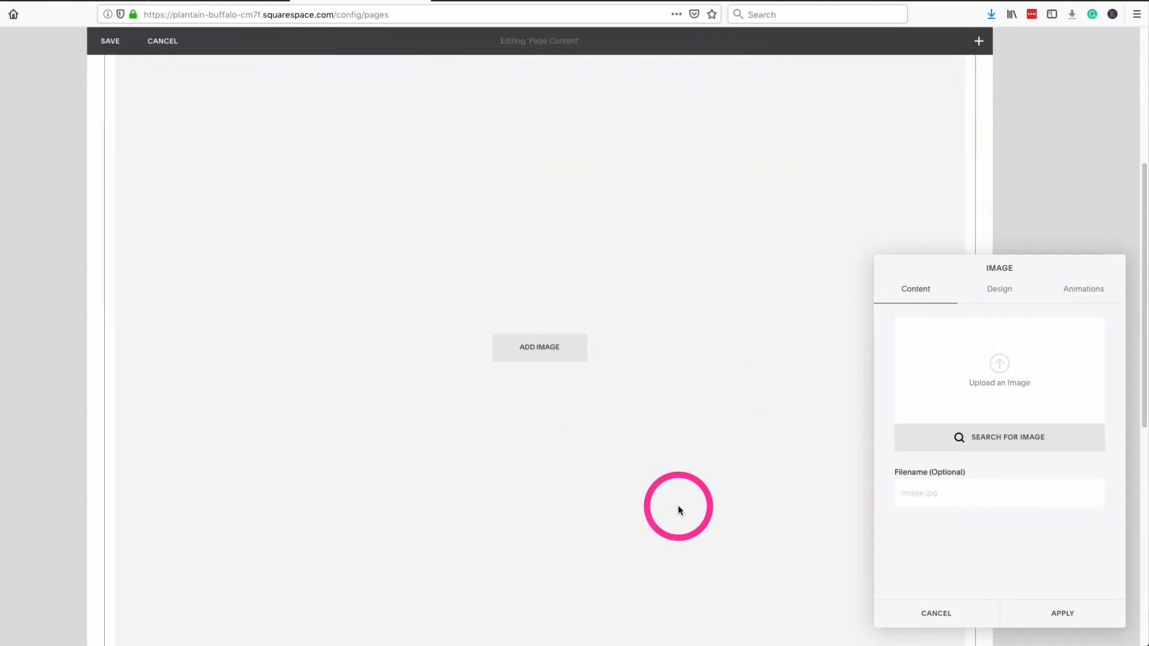
{"action": "scroll", "coordinate": [678, 505], "scroll_direction": "up", "scroll_amount": 5}
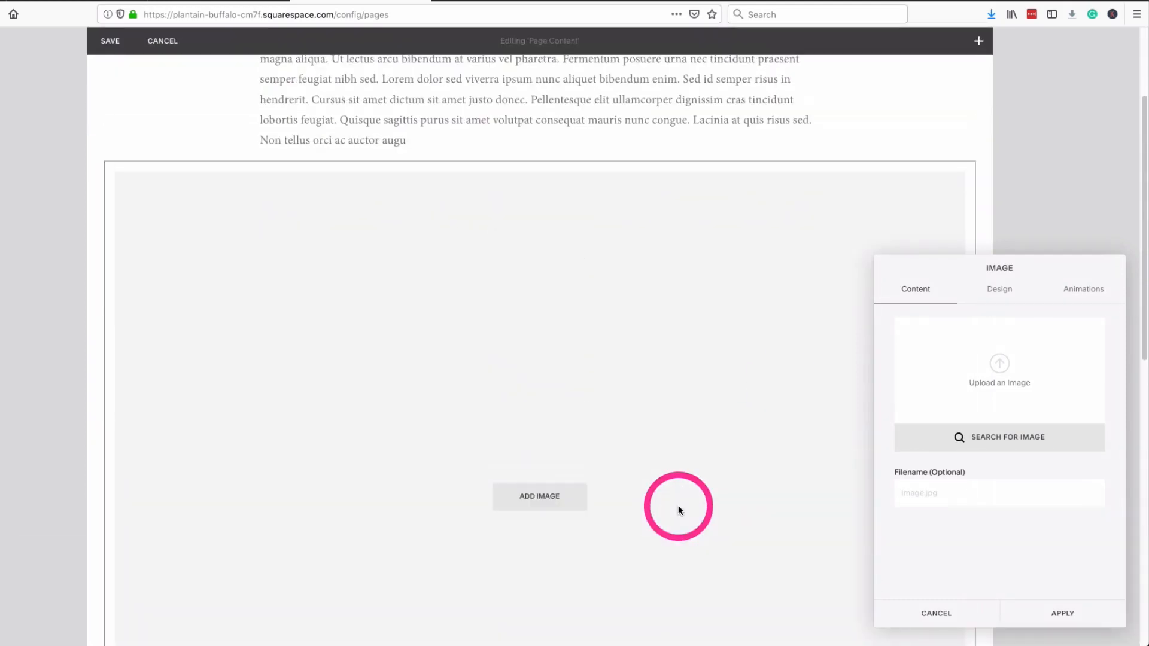
Upload "A little bit of everything.png" from the Downloads folder into the new Image block
{"action": "left_click", "coordinate": [1003, 367]}
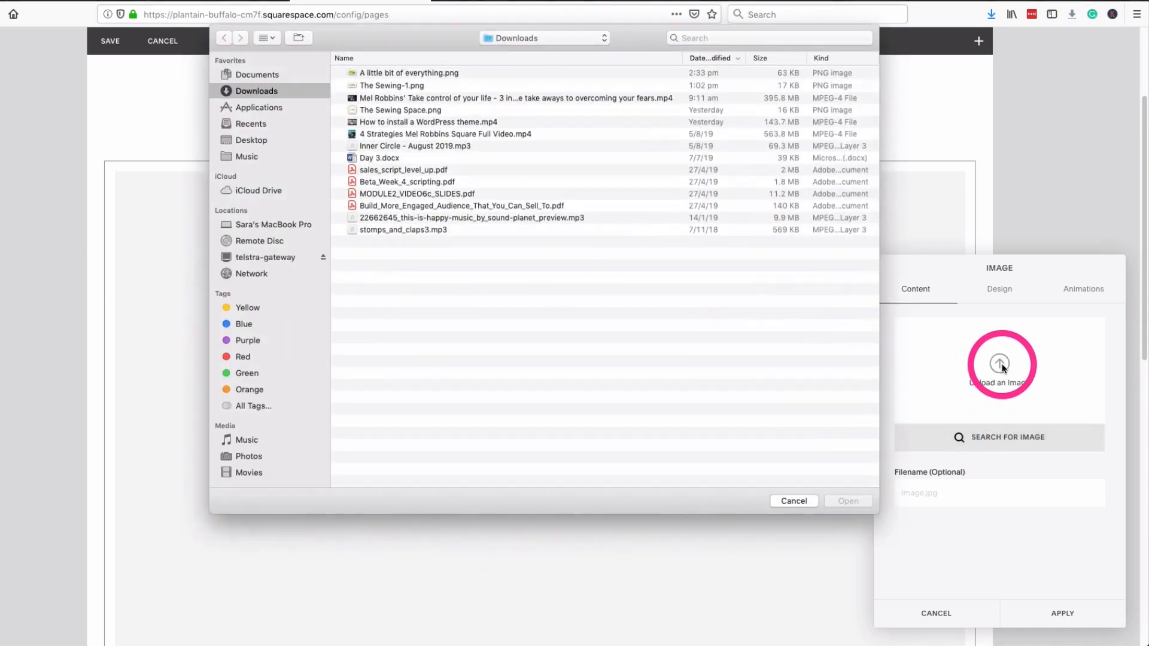
{"action": "left_click", "coordinate": [396, 85]}
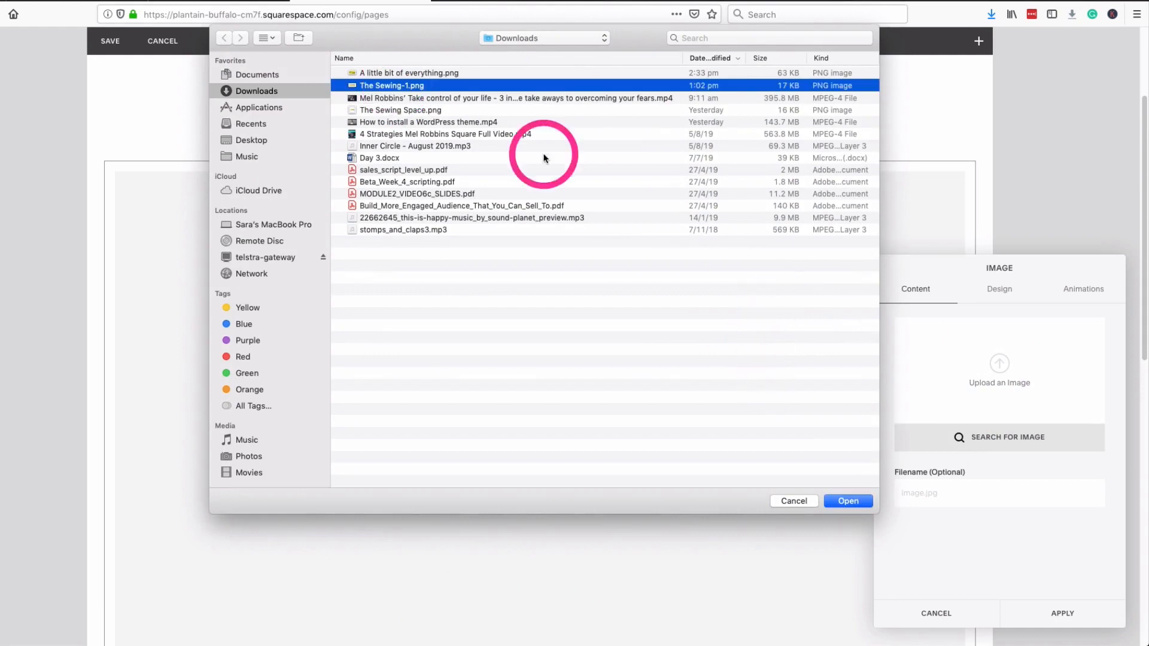
{"action": "left_click", "coordinate": [440, 72]}
{"action": "left_click", "coordinate": [847, 502]}
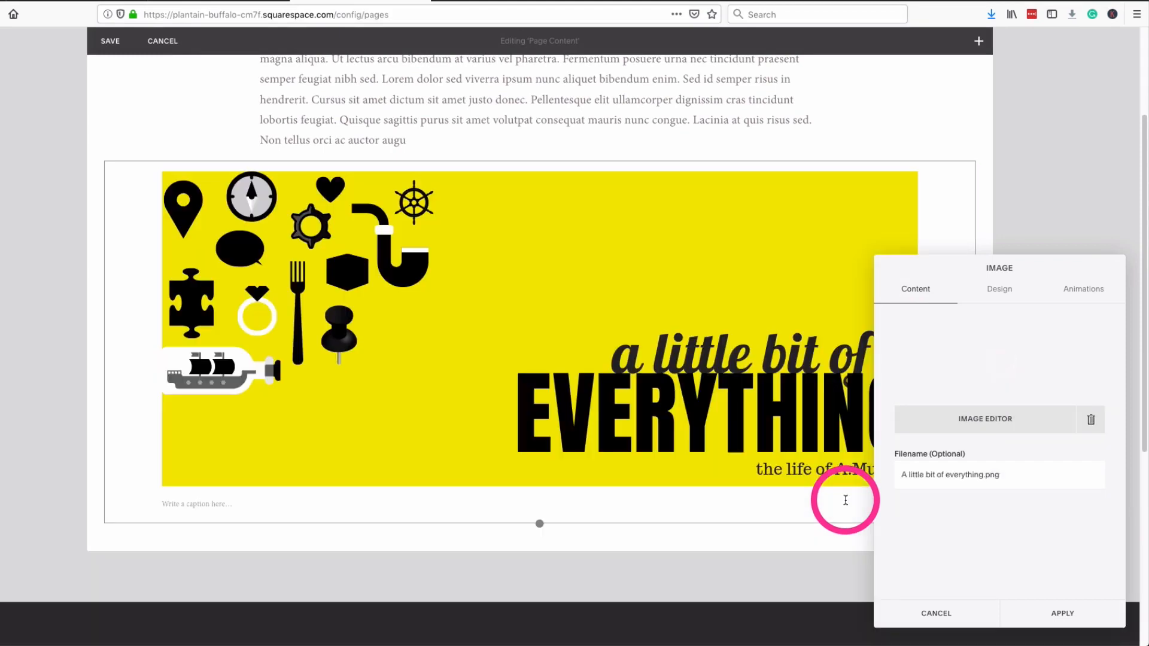
Review the Image block's design and animation options, apply the block with its default settings and check it on the page
{"action": "left_click", "coordinate": [1023, 283]}
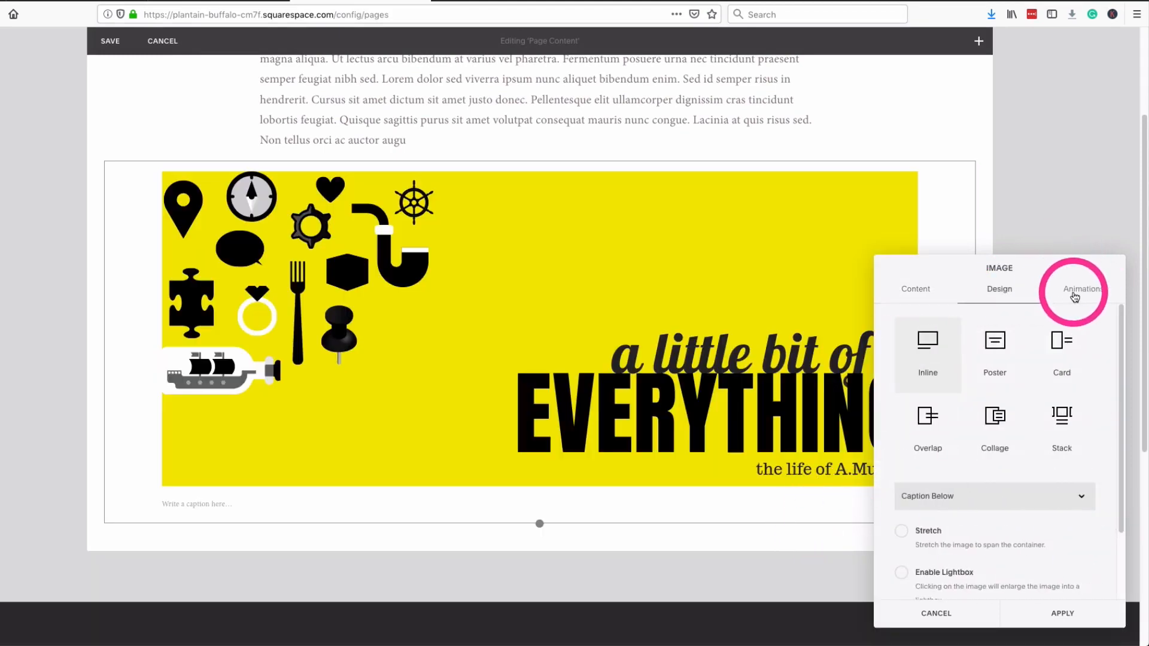
{"action": "left_click", "coordinate": [1070, 296]}
{"action": "left_click", "coordinate": [920, 291]}
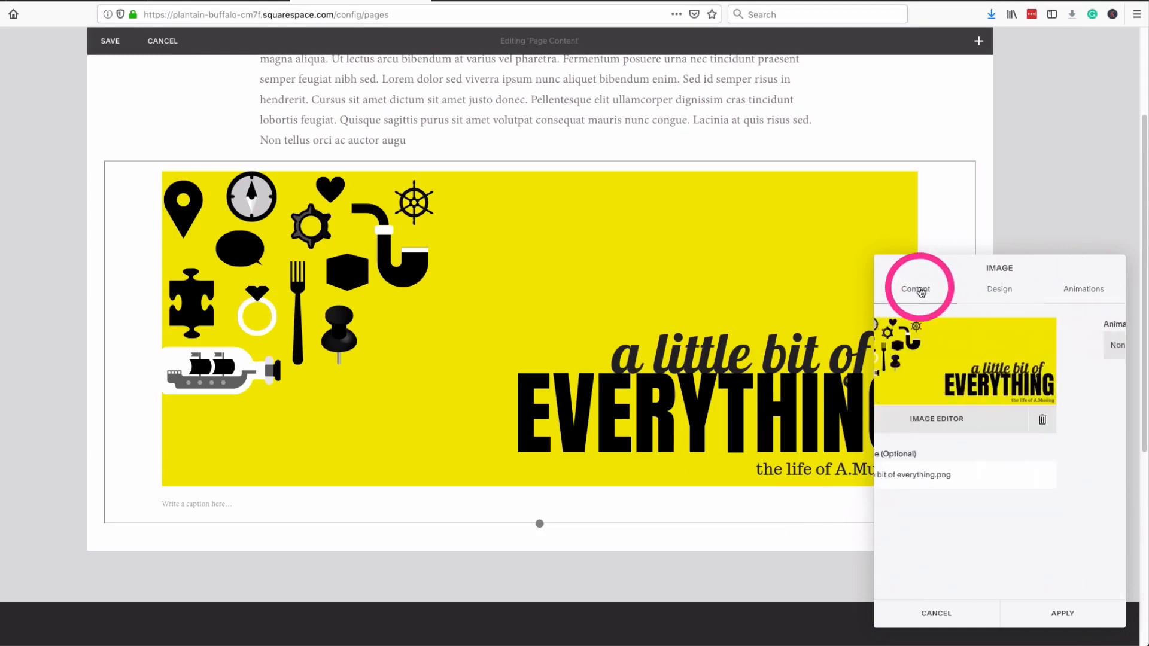
{"action": "left_click", "coordinate": [1105, 609]}
{"action": "scroll", "coordinate": [755, 550], "scroll_direction": "up", "scroll_amount": 3}
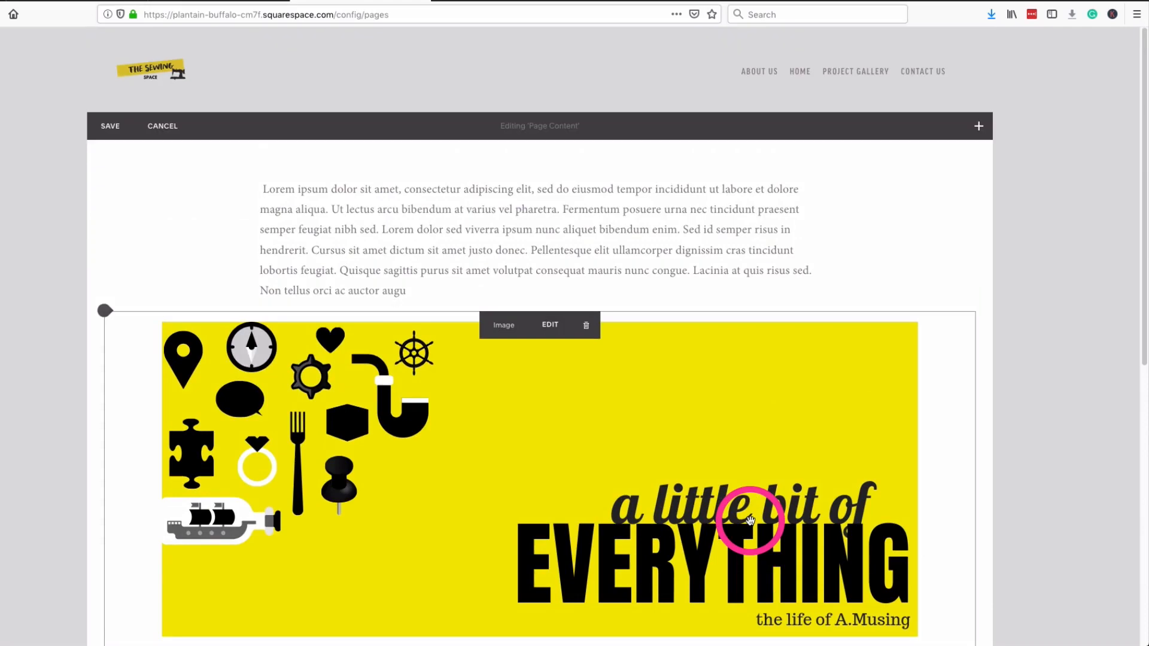
{"action": "scroll", "coordinate": [748, 518], "scroll_direction": "down", "scroll_amount": 5}
{"action": "scroll", "coordinate": [712, 387], "scroll_direction": "up", "scroll_amount": 4}
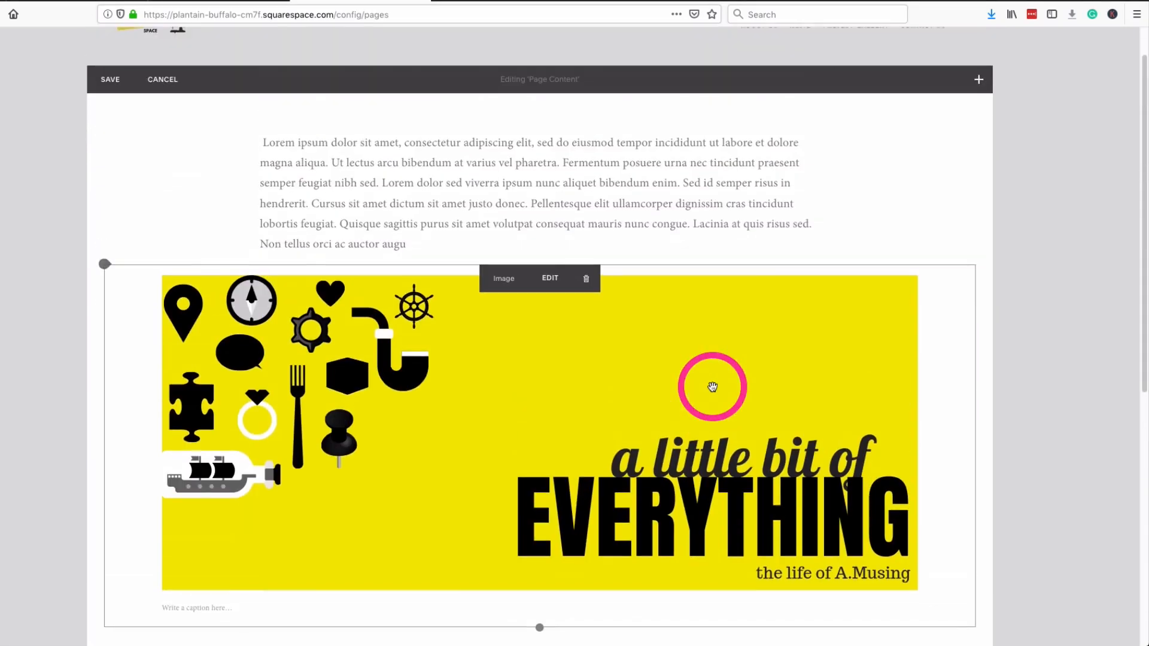
Add a Video block below the yellow banner image
{"action": "left_click", "coordinate": [979, 83]}
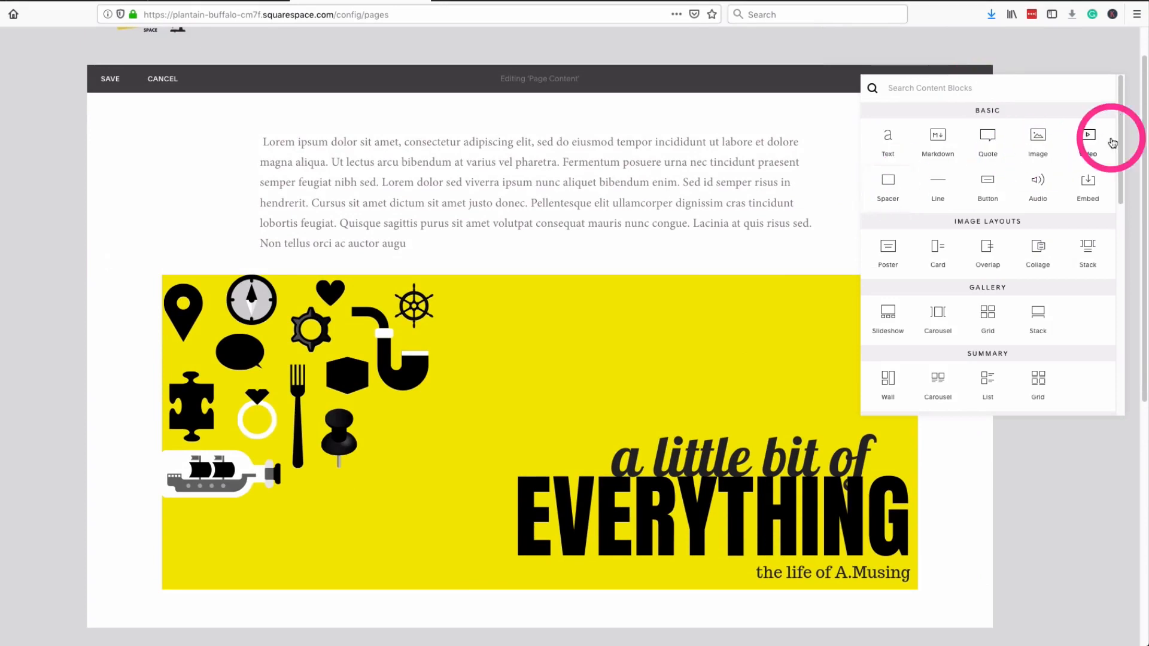
{"action": "left_click", "coordinate": [1092, 147]}
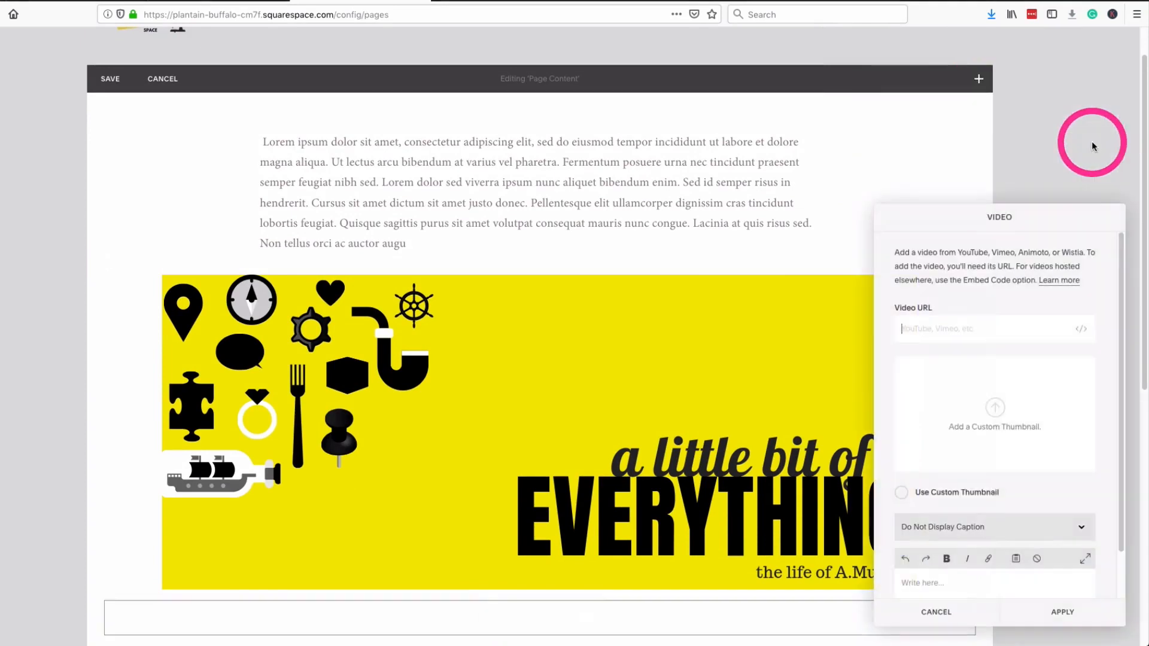
{"action": "scroll", "coordinate": [480, 390], "scroll_direction": "down", "scroll_amount": 3}
{"action": "scroll", "coordinate": [480, 390], "scroll_direction": "down", "scroll_amount": 3}
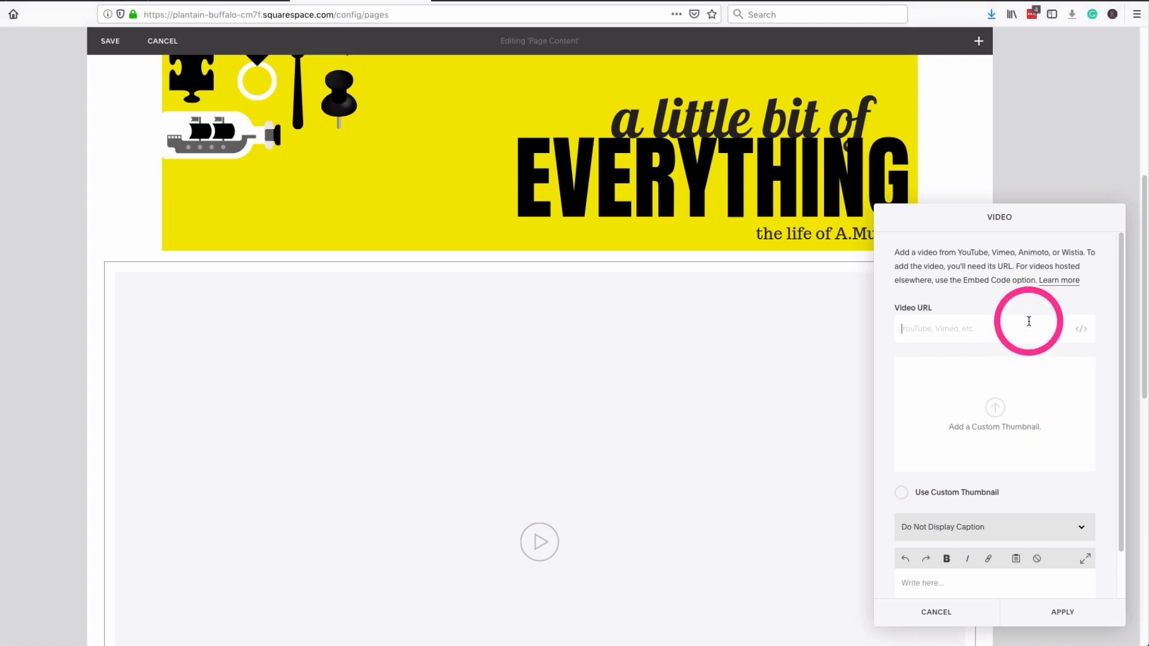
{"action": "type", "text": "https://www.youtube.com/watch?v=CYth_PAgktE&t=176s"}
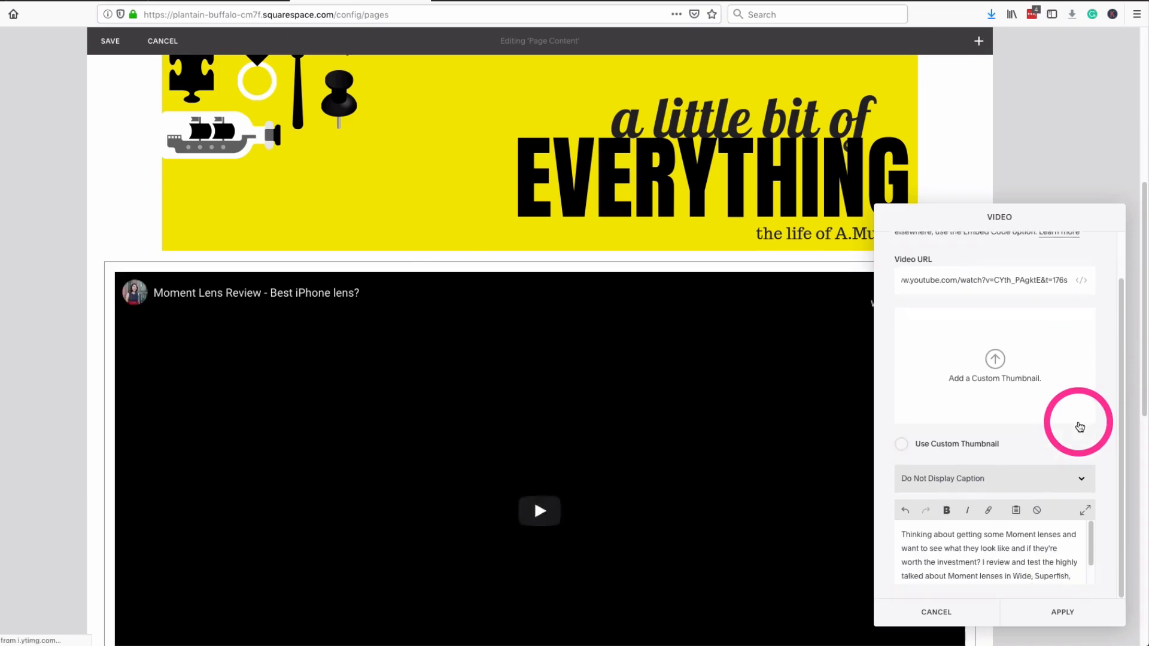
{"action": "scroll", "coordinate": [655, 397], "scroll_direction": "down", "scroll_amount": 5}
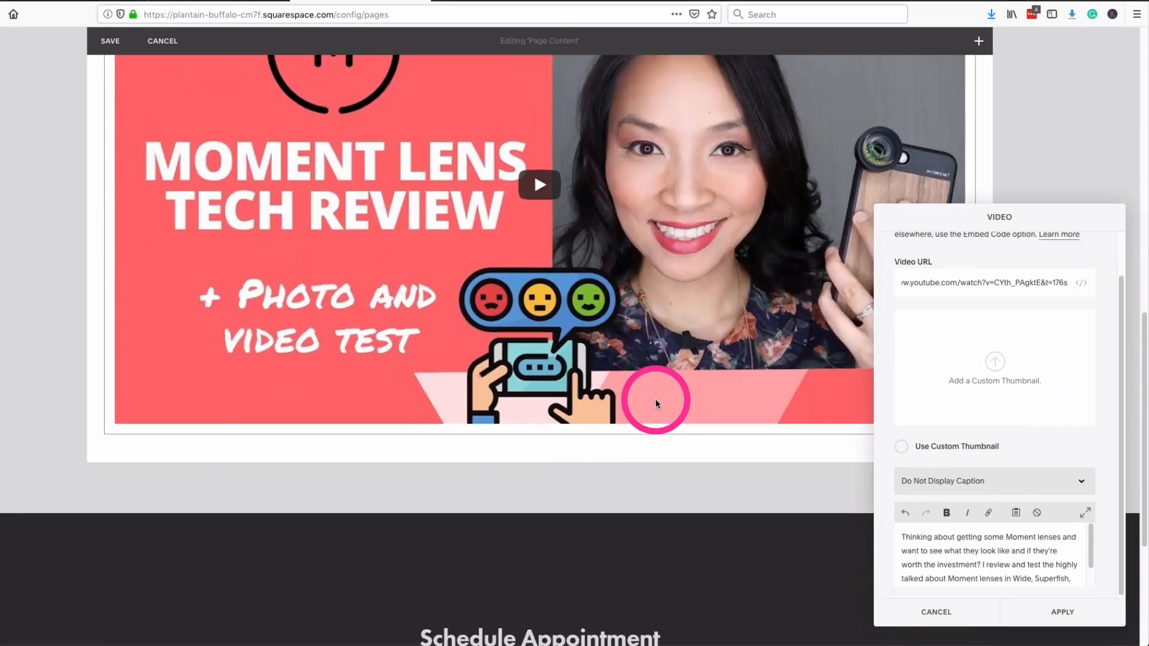
{"action": "scroll", "coordinate": [655, 399], "scroll_direction": "up", "scroll_amount": 2}
{"action": "scroll", "coordinate": [1023, 425], "scroll_direction": "up", "scroll_amount": 1}
{"action": "scroll", "coordinate": [1023, 426], "scroll_direction": "down", "scroll_amount": 1}
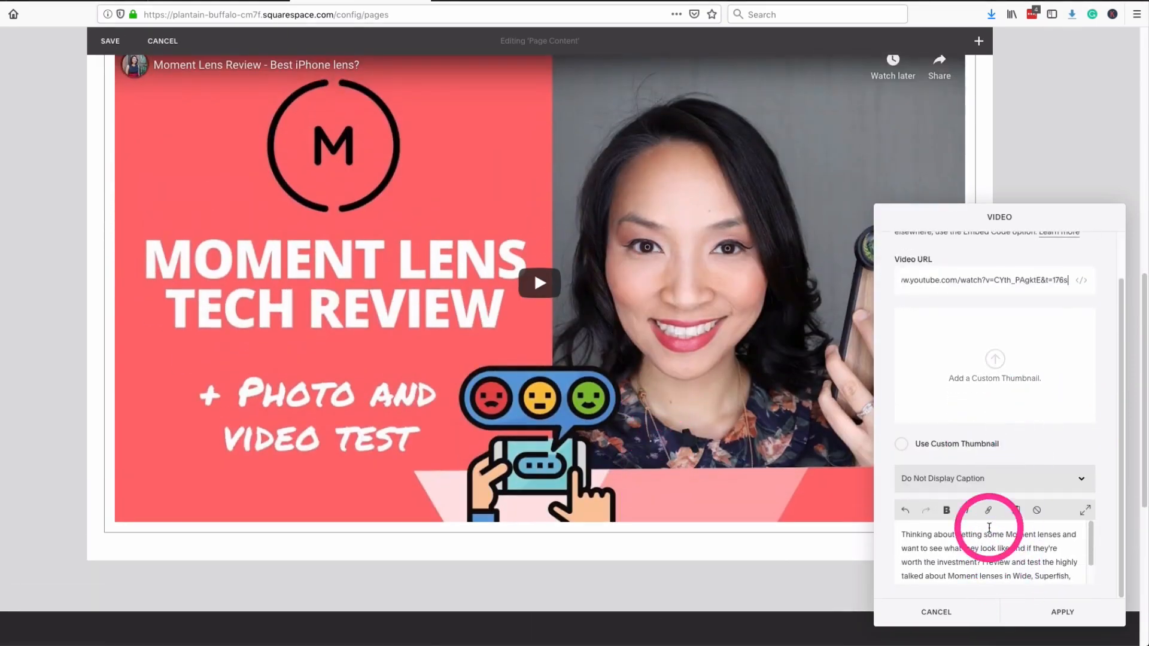
{"action": "scroll", "coordinate": [987, 423], "scroll_direction": "up", "scroll_amount": 1}
{"action": "scroll", "coordinate": [671, 458], "scroll_direction": "up", "scroll_amount": 6}
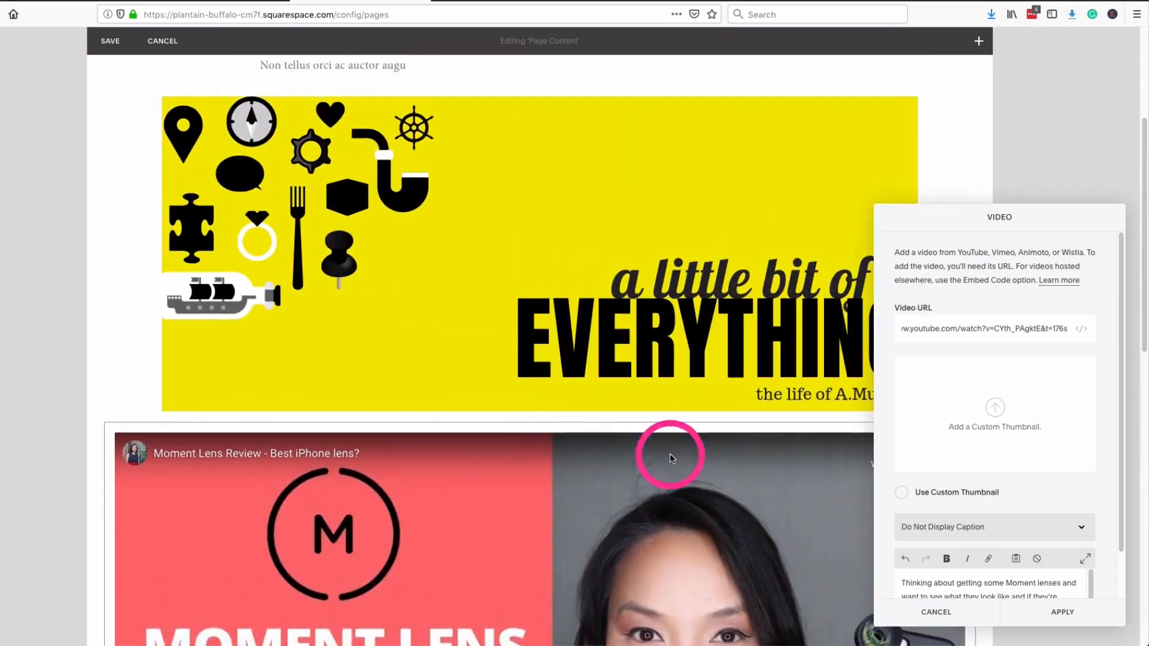
{"action": "left_click", "coordinate": [1104, 613]}
Examine how the paragraph, banner image and embedded video are stacked on the About us page
{"action": "scroll", "coordinate": [807, 503], "scroll_direction": "down", "scroll_amount": 2}
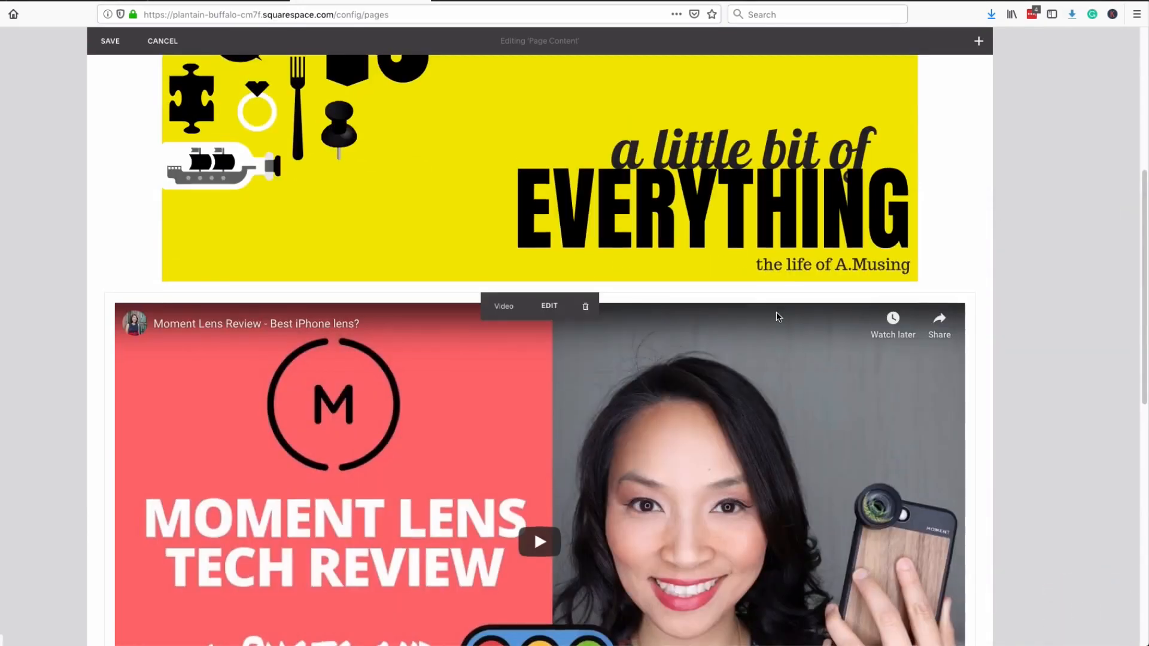
{"action": "scroll", "coordinate": [777, 317], "scroll_direction": "down", "scroll_amount": 2}
{"action": "scroll", "coordinate": [778, 316], "scroll_direction": "down", "scroll_amount": 4}
{"action": "scroll", "coordinate": [777, 313], "scroll_direction": "up", "scroll_amount": 5}
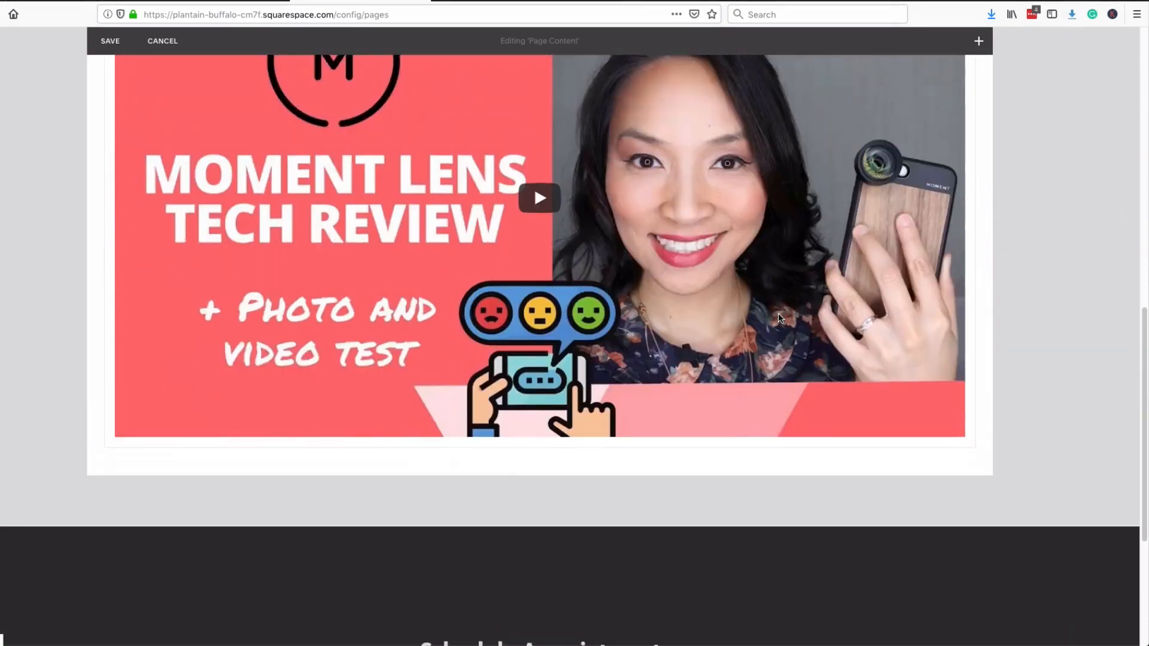
{"action": "scroll", "coordinate": [1119, 365], "scroll_direction": "up", "scroll_amount": 5}
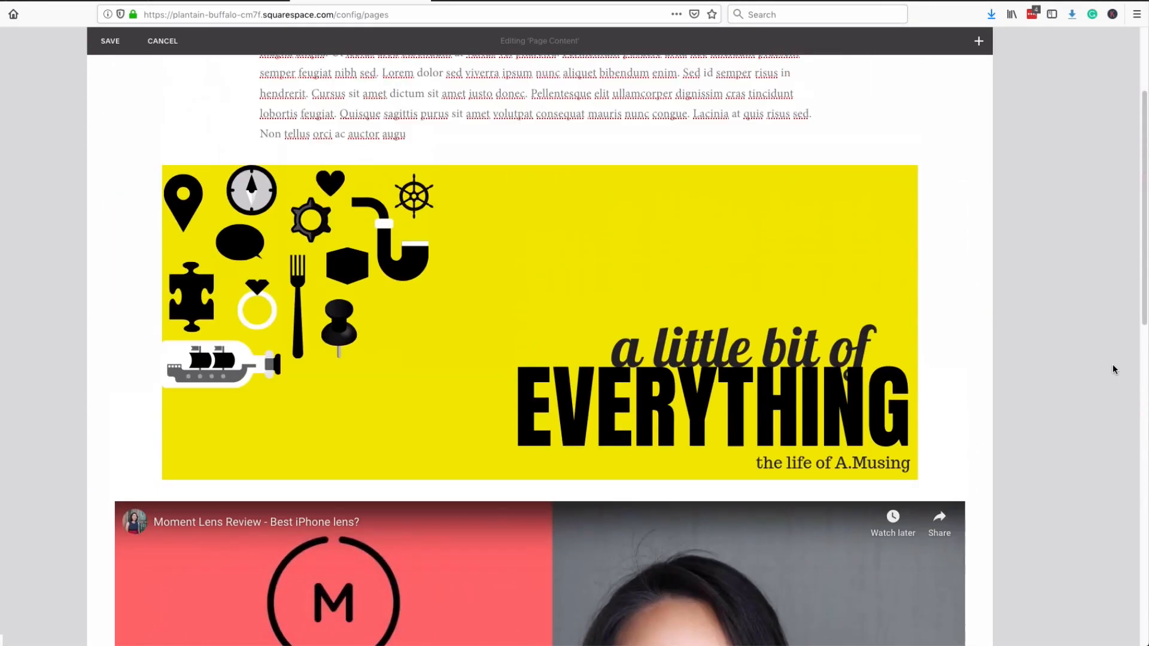
{"action": "scroll", "coordinate": [715, 391], "scroll_direction": "up", "scroll_amount": 3}
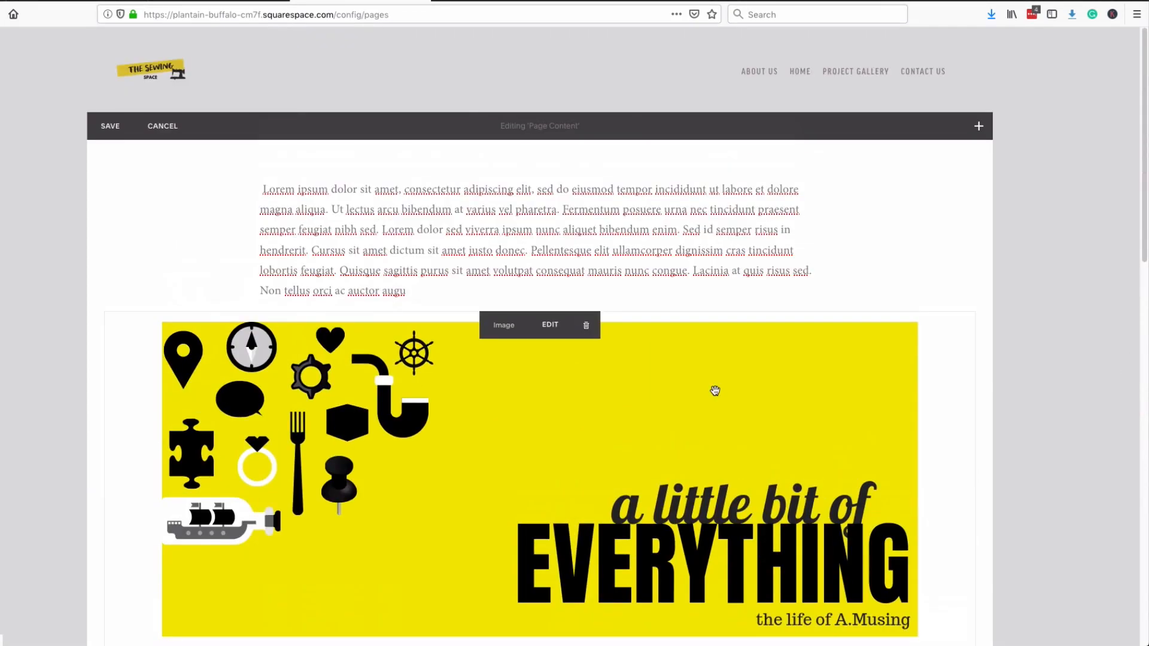
{"action": "scroll", "coordinate": [721, 403], "scroll_direction": "down", "scroll_amount": 4}
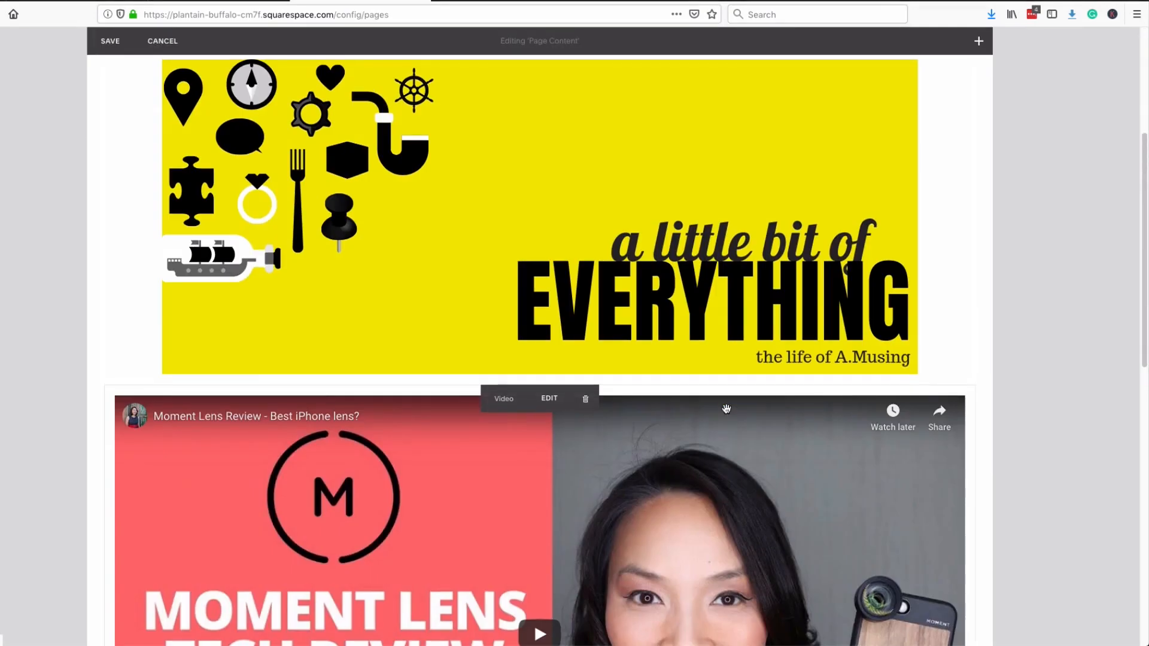
{"action": "scroll", "coordinate": [754, 398], "scroll_direction": "down", "scroll_amount": 4}
Delete the Video block below the banner image
{"action": "scroll", "coordinate": [754, 398], "scroll_direction": "up", "scroll_amount": 7}
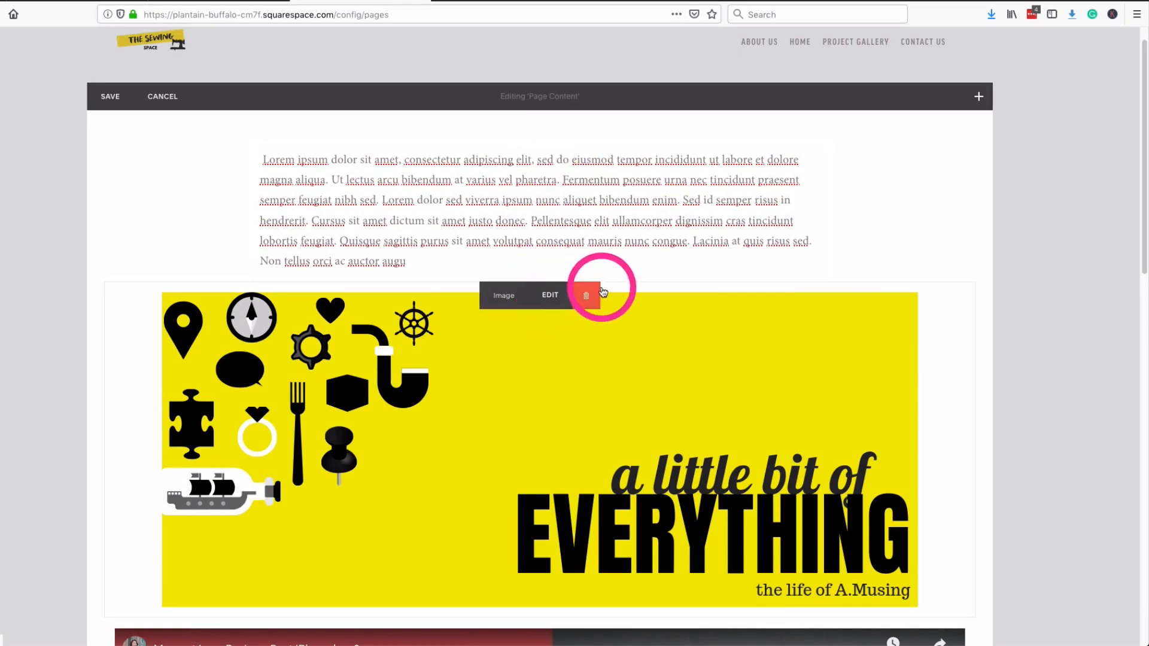
{"action": "scroll", "coordinate": [610, 332], "scroll_direction": "down", "scroll_amount": 4}
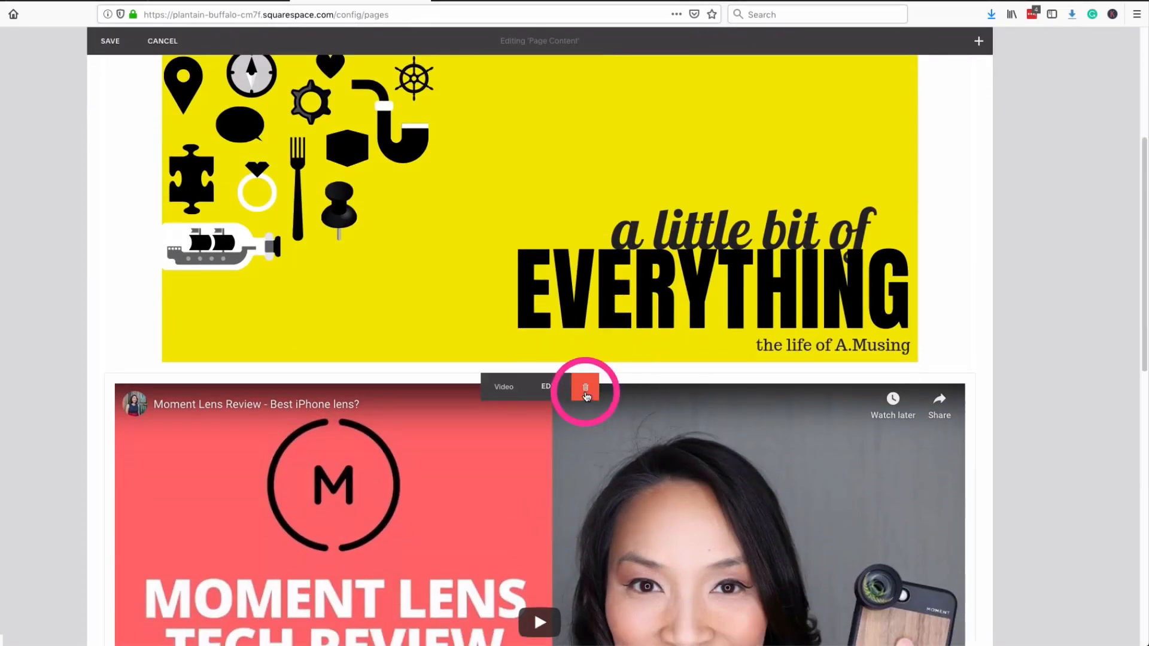
{"action": "scroll", "coordinate": [842, 410], "scroll_direction": "down", "scroll_amount": 4}
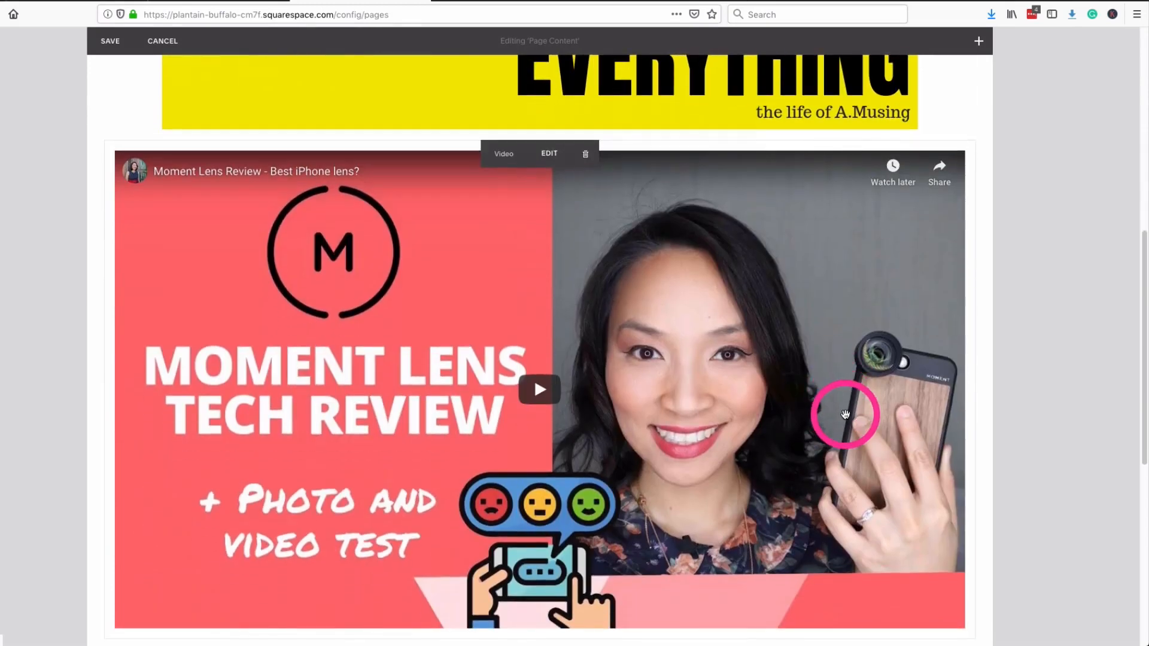
{"action": "left_click", "coordinate": [585, 154]}
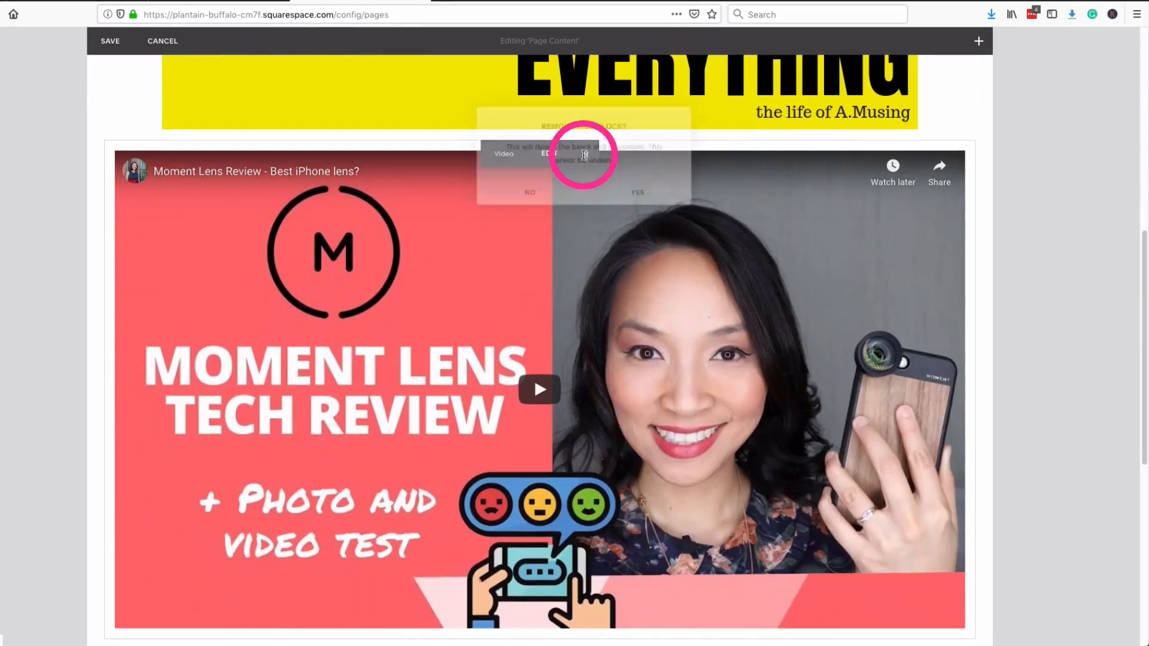
{"action": "left_click", "coordinate": [651, 196]}
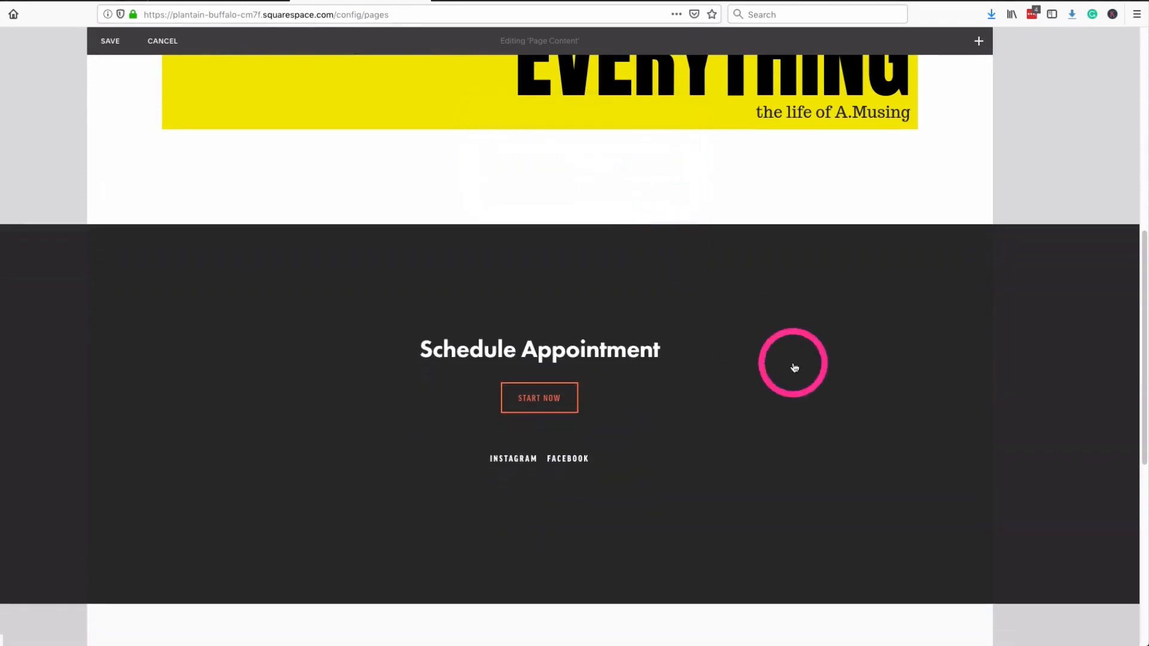
Move the banner image to the left side of the Lorem ipsum paragraph so the text wraps around it
{"action": "scroll", "coordinate": [820, 379], "scroll_direction": "up", "scroll_amount": 7}
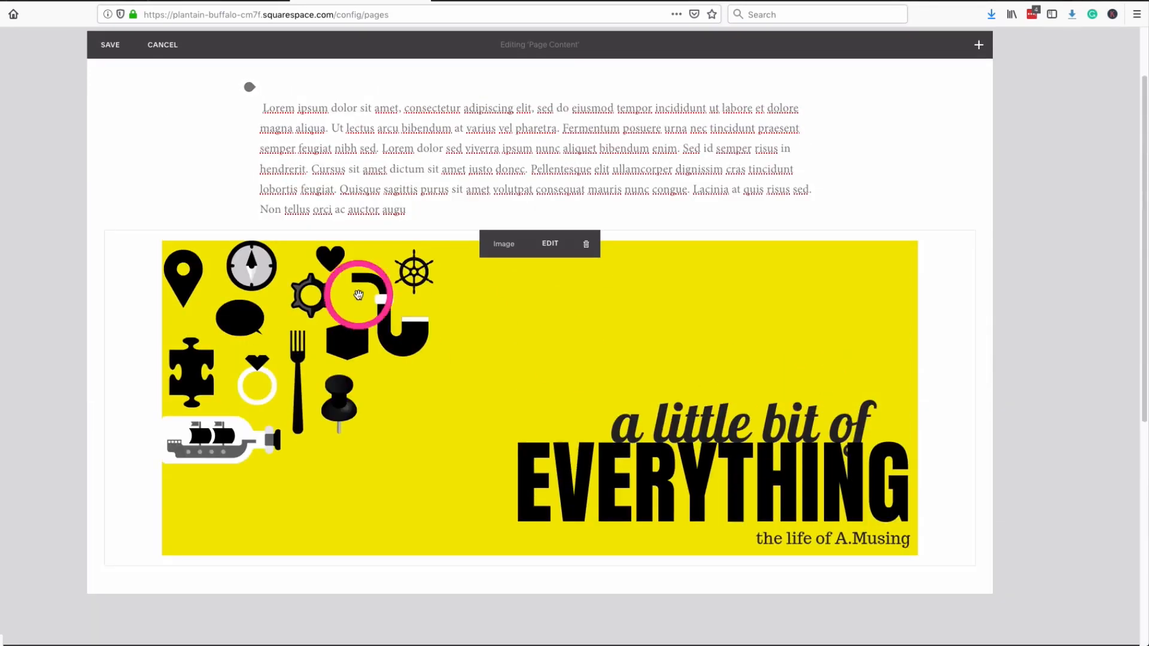
{"action": "left_click_drag", "start_coordinate": [377, 244], "coordinate": [379, 103]}
{"action": "scroll", "coordinate": [723, 423], "scroll_direction": "up", "scroll_amount": 2}
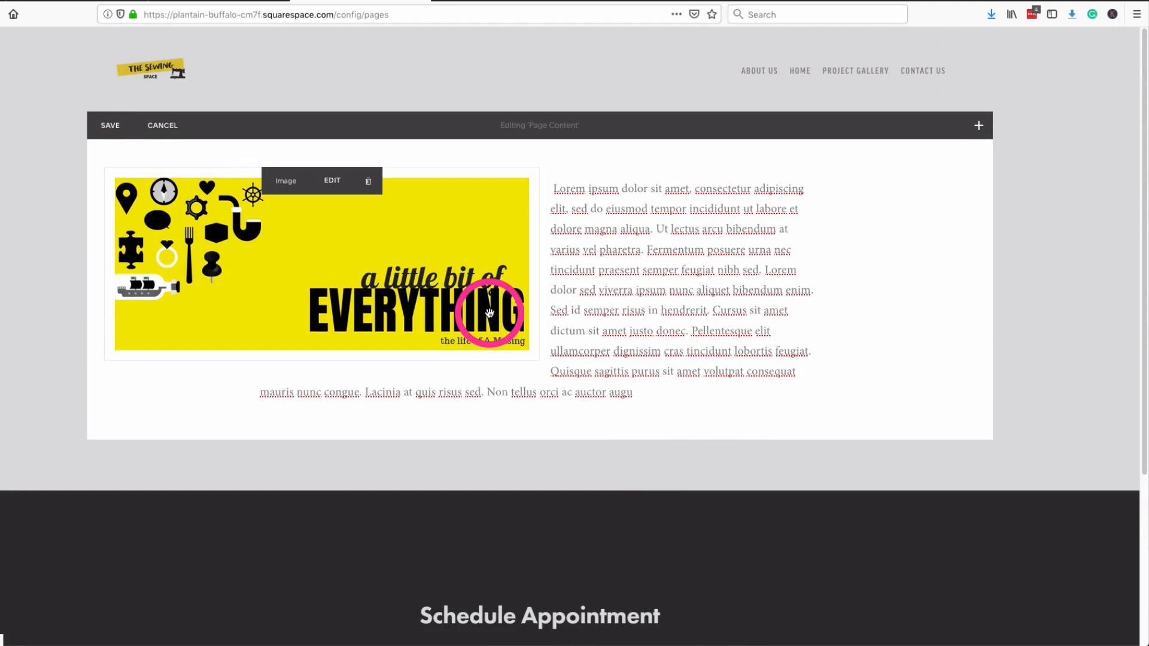
Save the About us page content without adding another block
{"action": "left_click", "coordinate": [978, 125]}
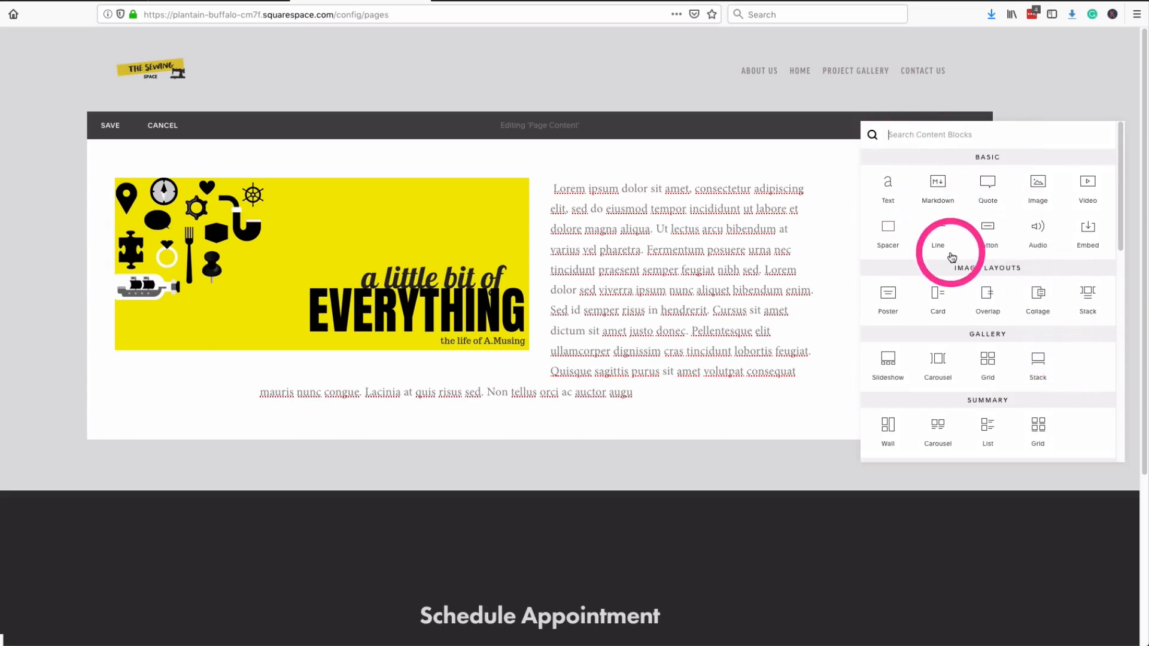
{"action": "left_click", "coordinate": [654, 396]}
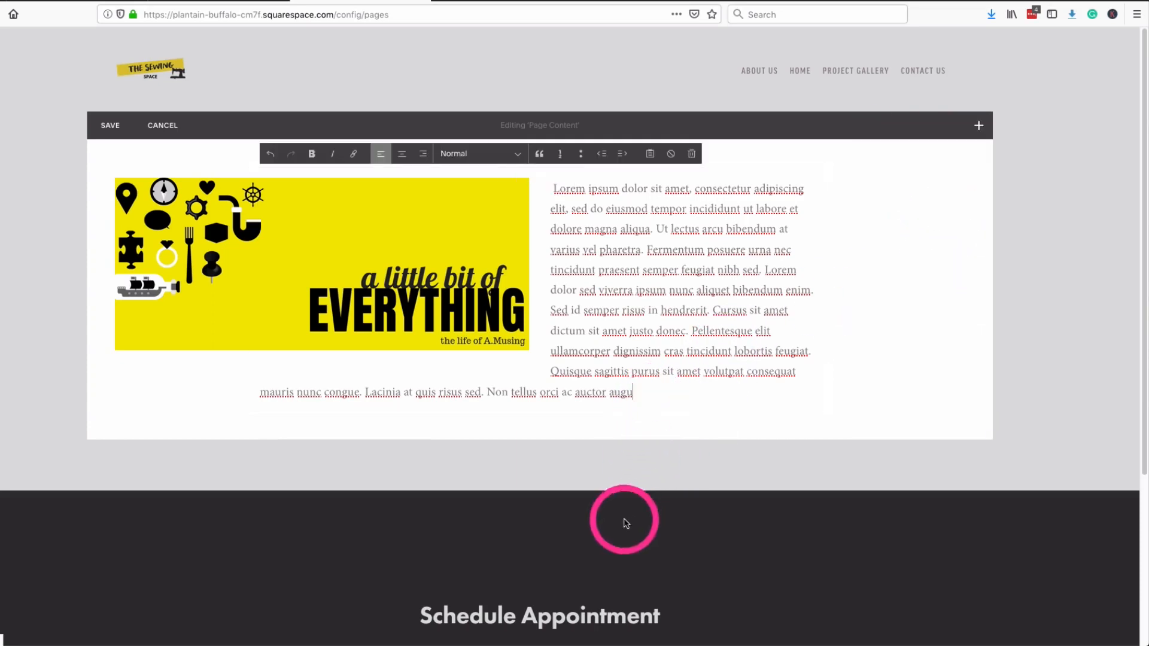
{"action": "left_click", "coordinate": [111, 126]}
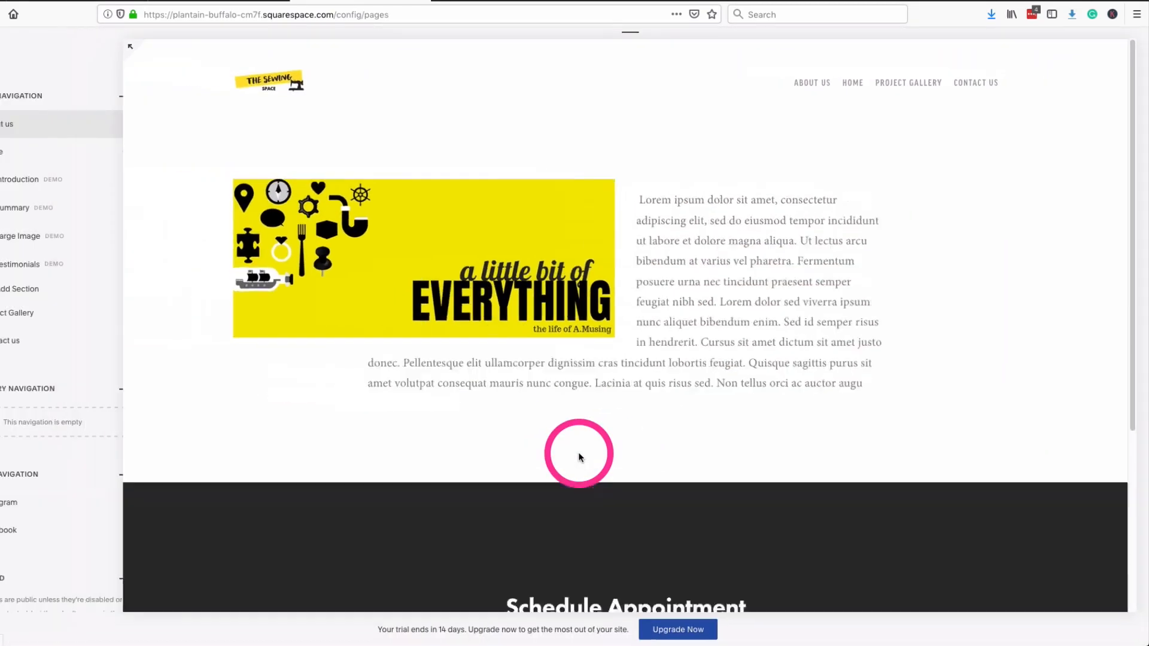
Examine the saved About us page, its Schedule Appointment footer and the site's navigation sections
{"action": "scroll", "coordinate": [873, 497], "scroll_direction": "down", "scroll_amount": 5}
{"action": "scroll", "coordinate": [874, 497], "scroll_direction": "up", "scroll_amount": 5}
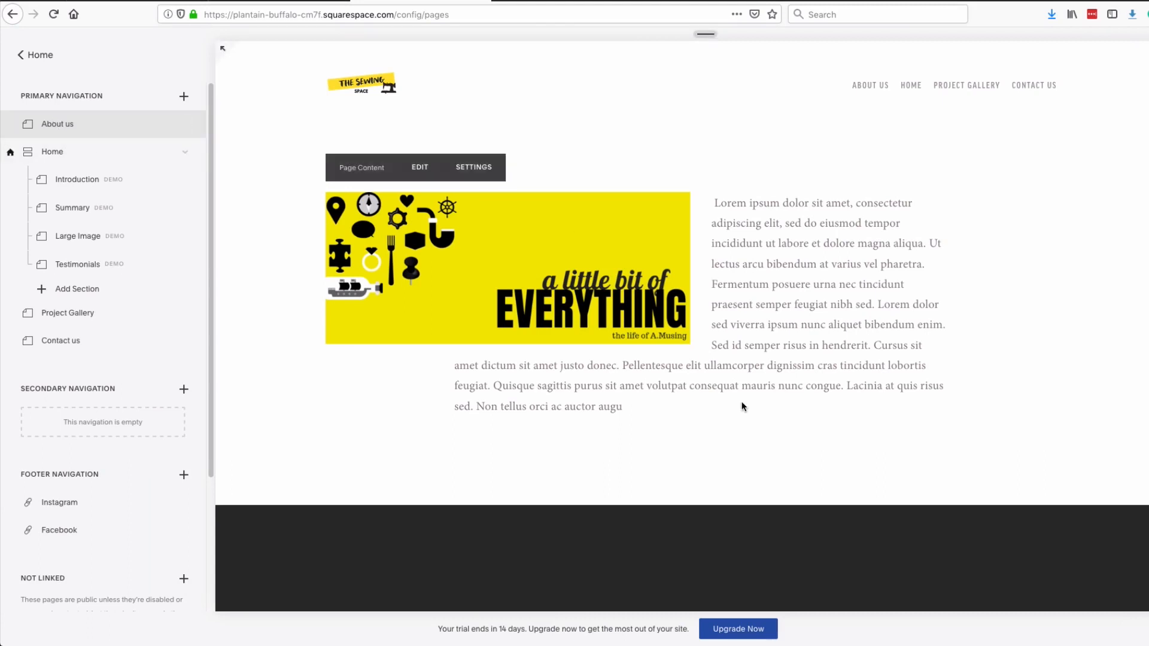
{"action": "scroll", "coordinate": [789, 410], "scroll_direction": "down", "scroll_amount": 5}
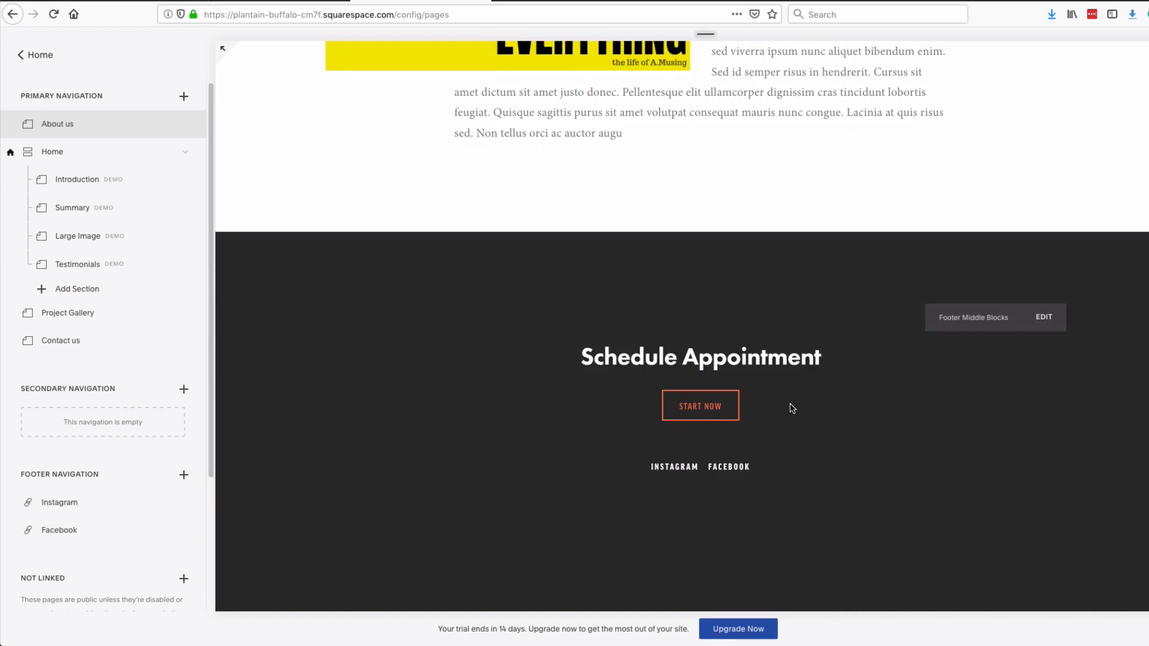
{"action": "scroll", "coordinate": [793, 408], "scroll_direction": "up", "scroll_amount": 5}
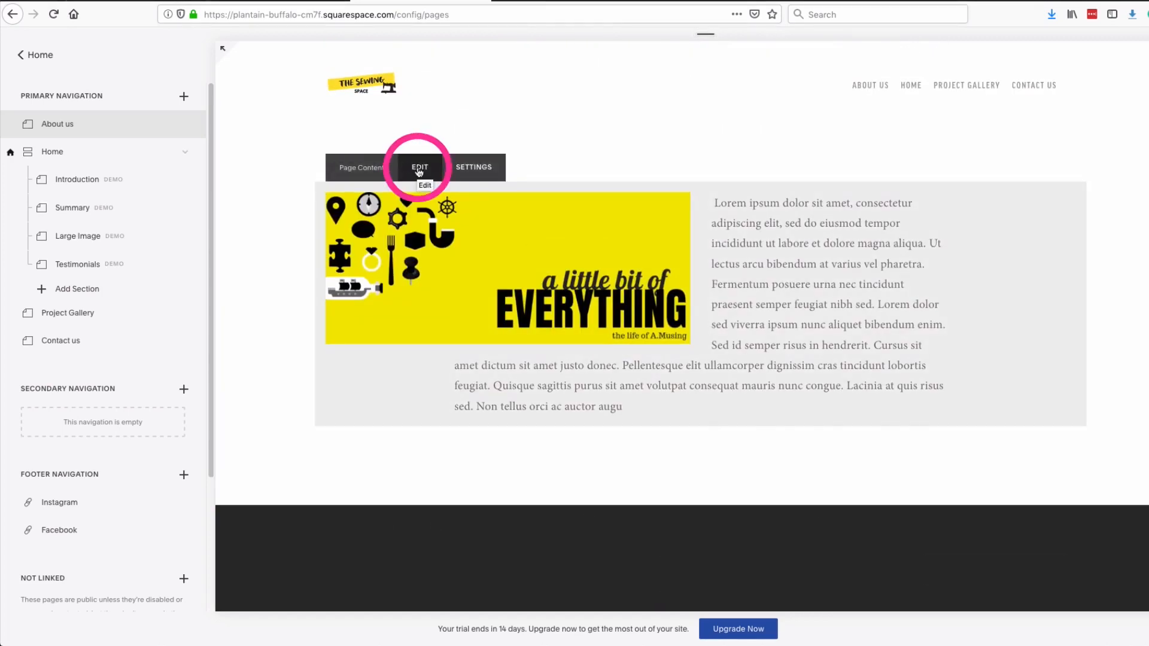
{"action": "left_click", "coordinate": [419, 171]}
{"action": "scroll", "coordinate": [841, 328], "scroll_direction": "down", "scroll_amount": 5}
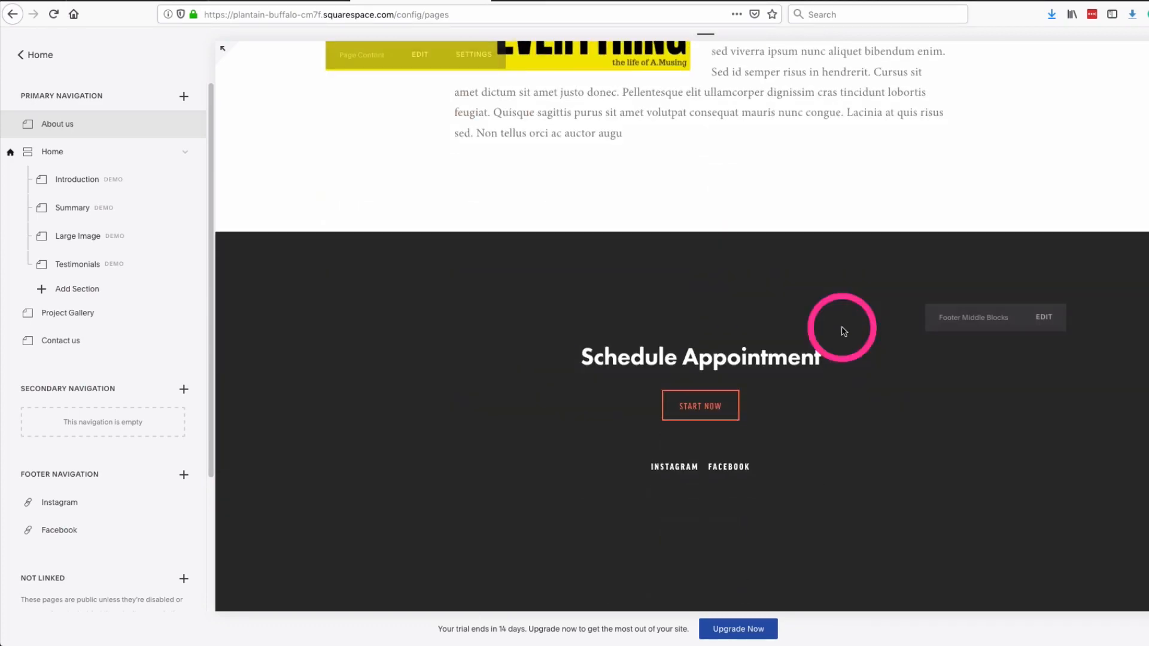
{"action": "scroll", "coordinate": [105, 471], "scroll_direction": "down", "scroll_amount": 2}
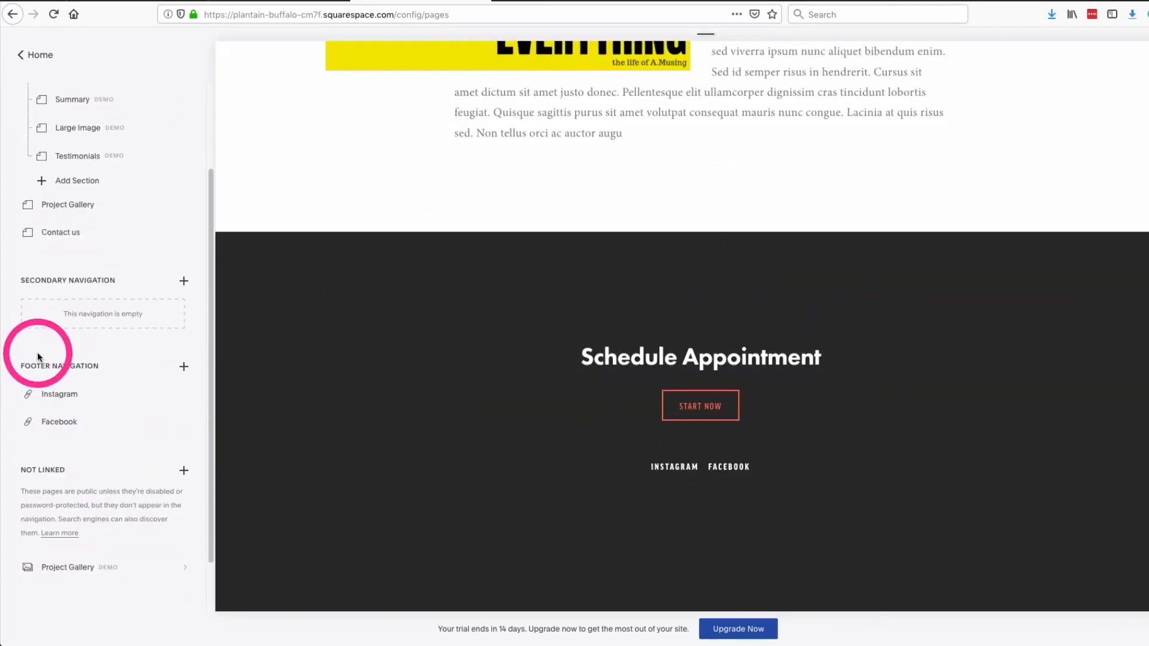
{"action": "scroll", "coordinate": [90, 487], "scroll_direction": "up", "scroll_amount": 2}
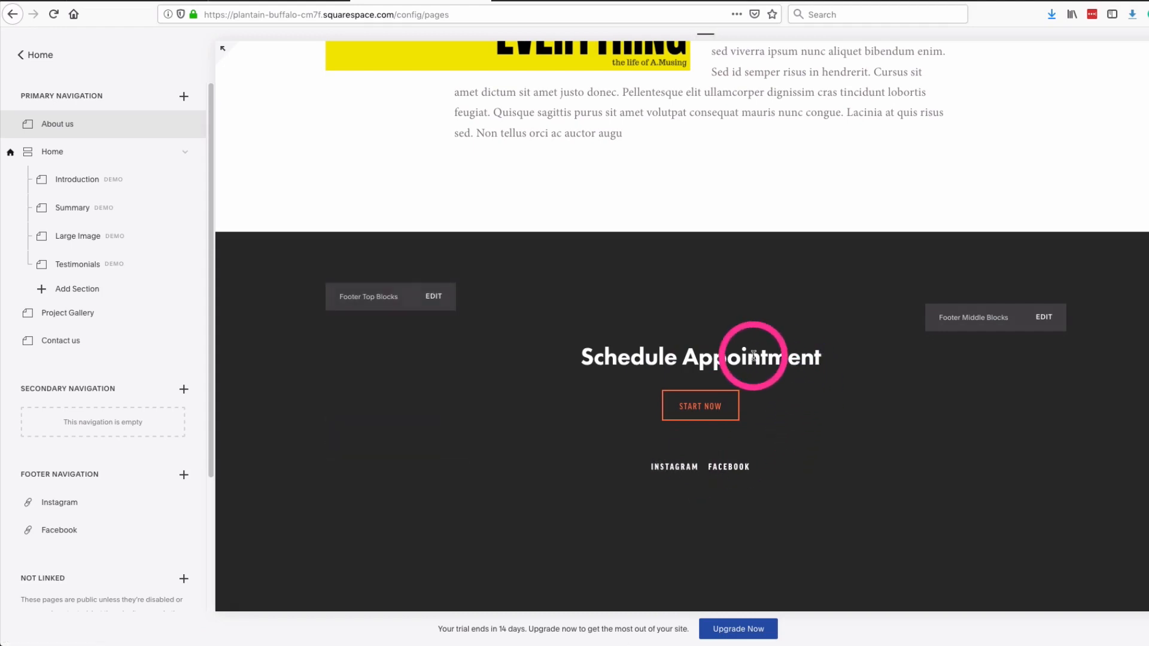
Replace the Schedule Appointment heading in the Footer Middle Blocks with "Whatever I want..."
{"action": "left_click", "coordinate": [1047, 319]}
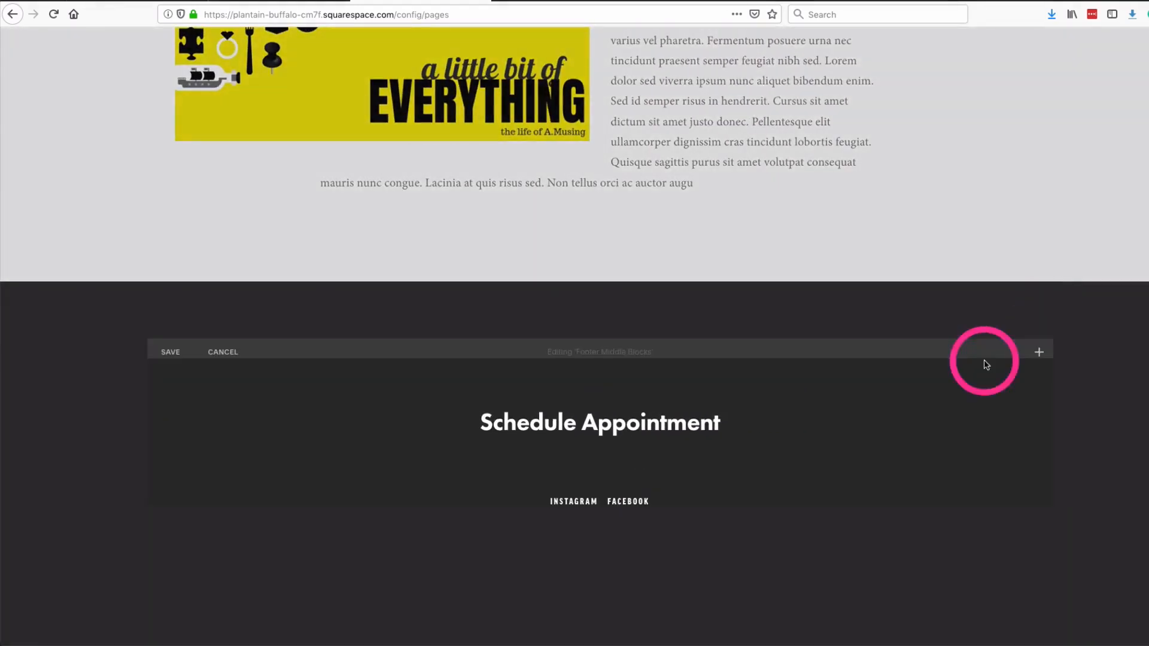
{"action": "left_click", "coordinate": [688, 432]}
{"action": "left_click_drag", "start_coordinate": [720, 423], "coordinate": [466, 422]}
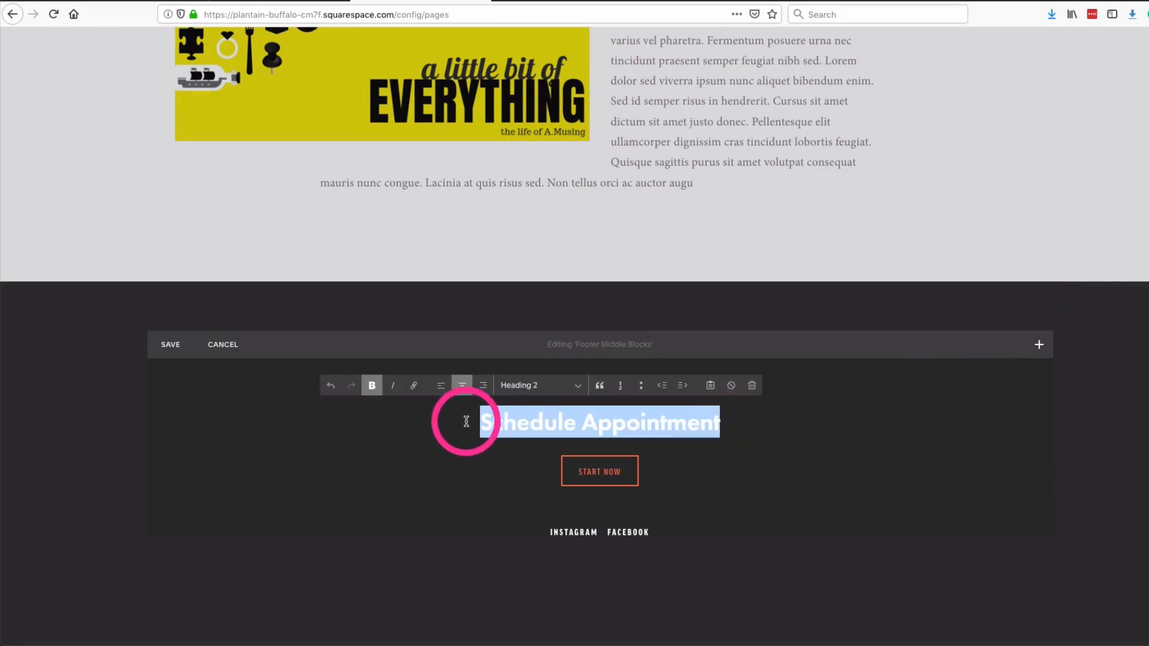
{"action": "type", "text": "Whatever I want..."}
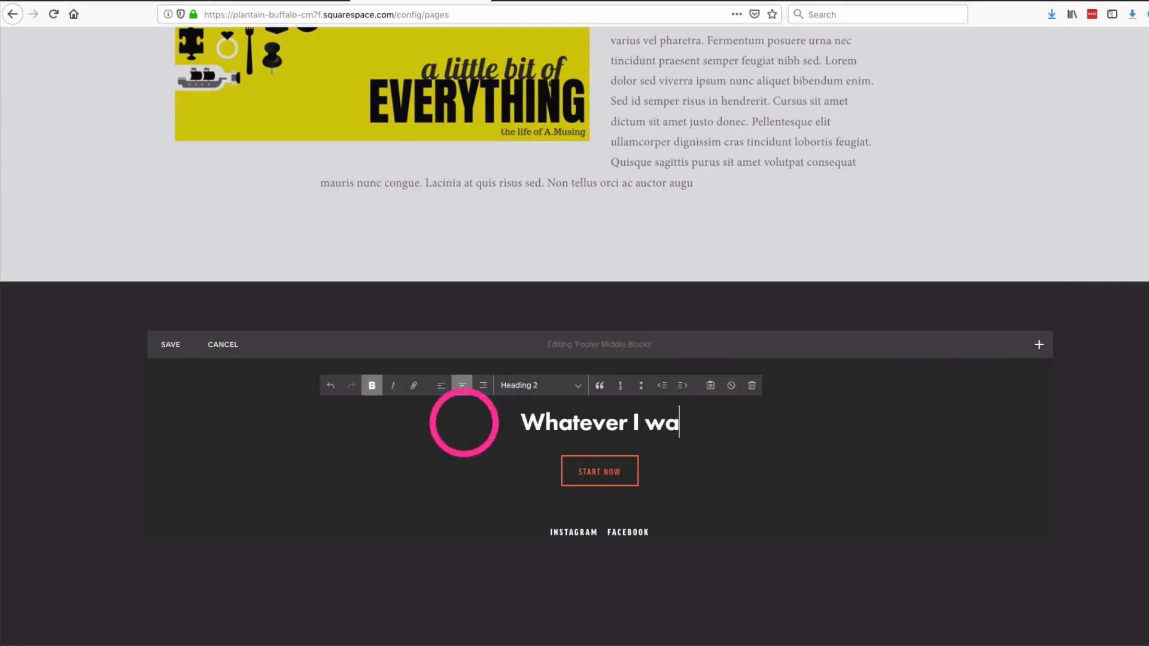
Set the footer's Start Now button clickthrough URL to /abc.com and save the Footer Middle Blocks
{"action": "mouse_move", "coordinate": [650, 479]}
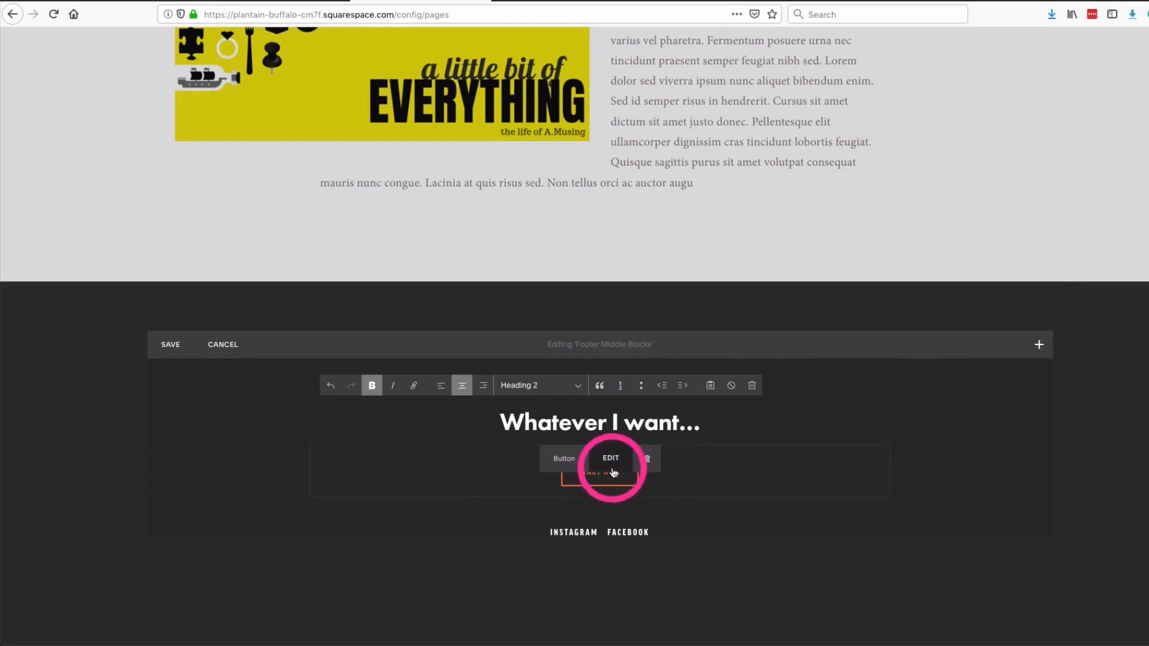
{"action": "left_click", "coordinate": [610, 458]}
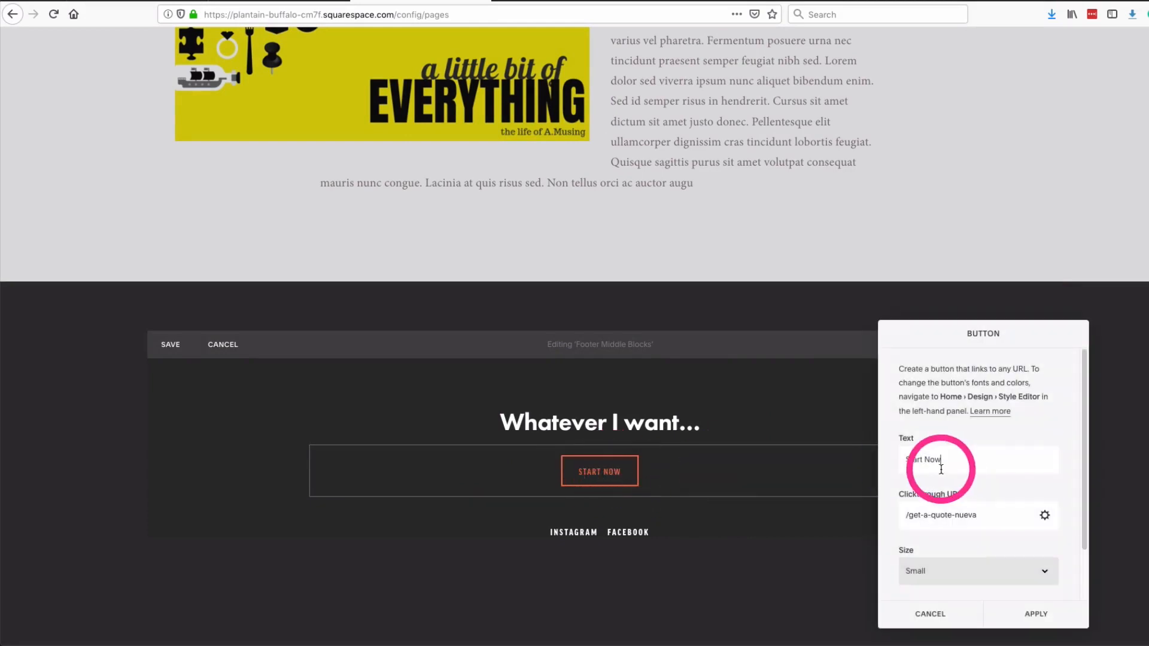
{"action": "left_click_drag", "start_coordinate": [988, 515], "coordinate": [911, 517]}
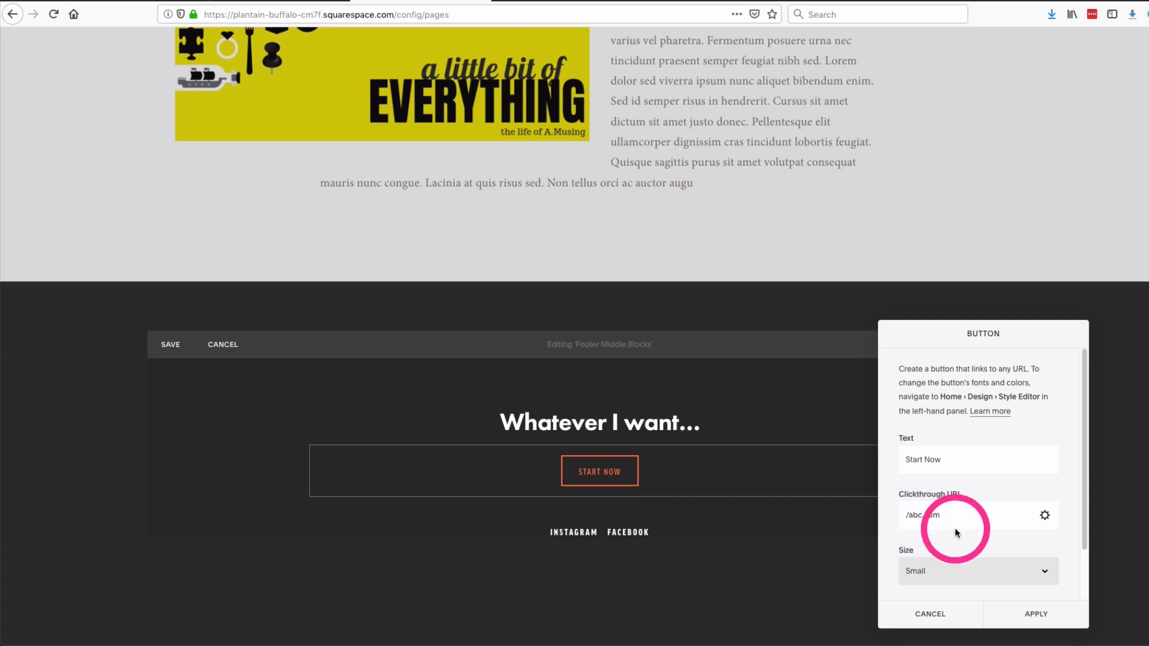
{"action": "left_click", "coordinate": [1050, 611]}
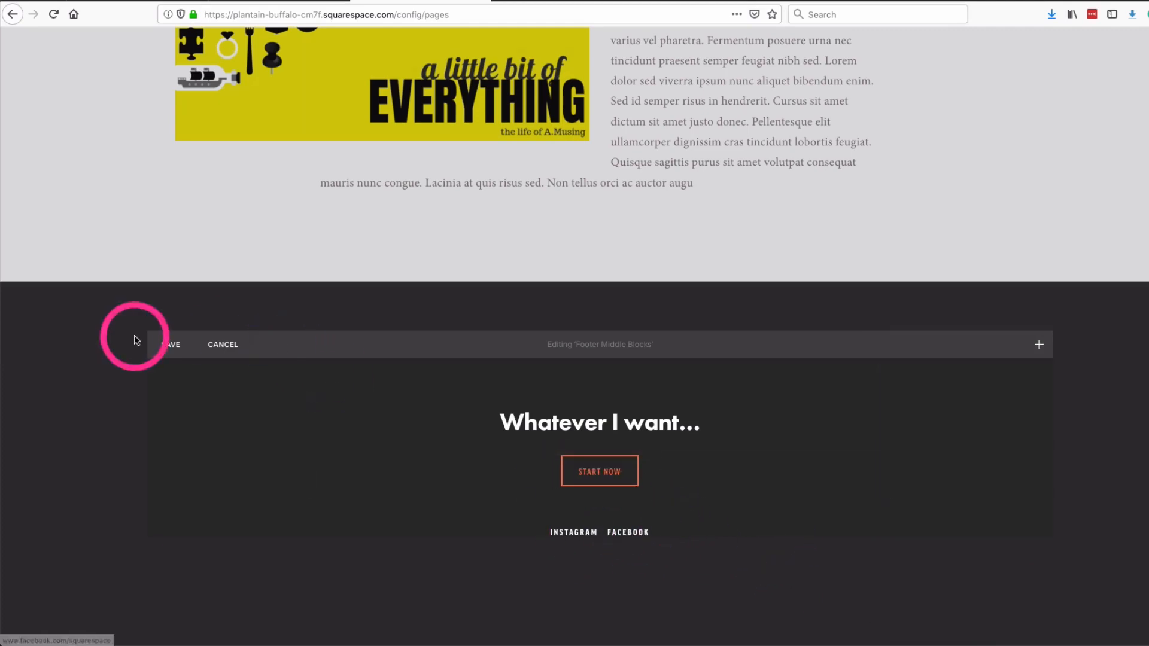
{"action": "left_click", "coordinate": [172, 346]}
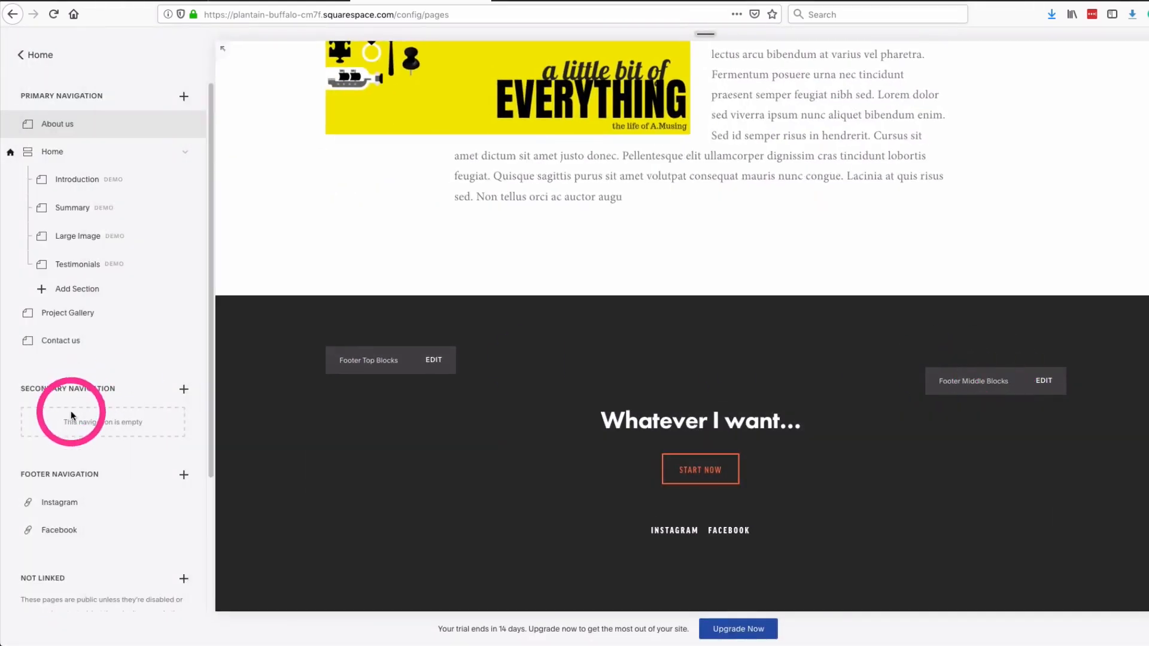
Point the Instagram link in the footer navigation to the owner's Instagram profile and save it
{"action": "scroll", "coordinate": [77, 419], "scroll_direction": "down", "scroll_amount": 3}
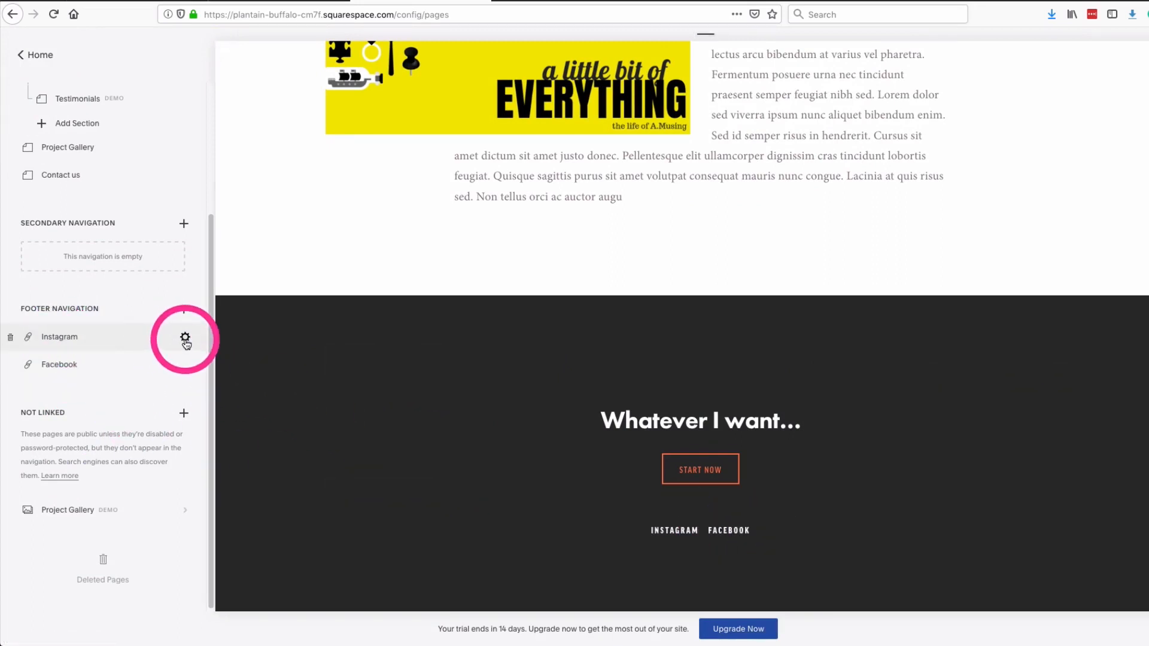
{"action": "left_click", "coordinate": [186, 338]}
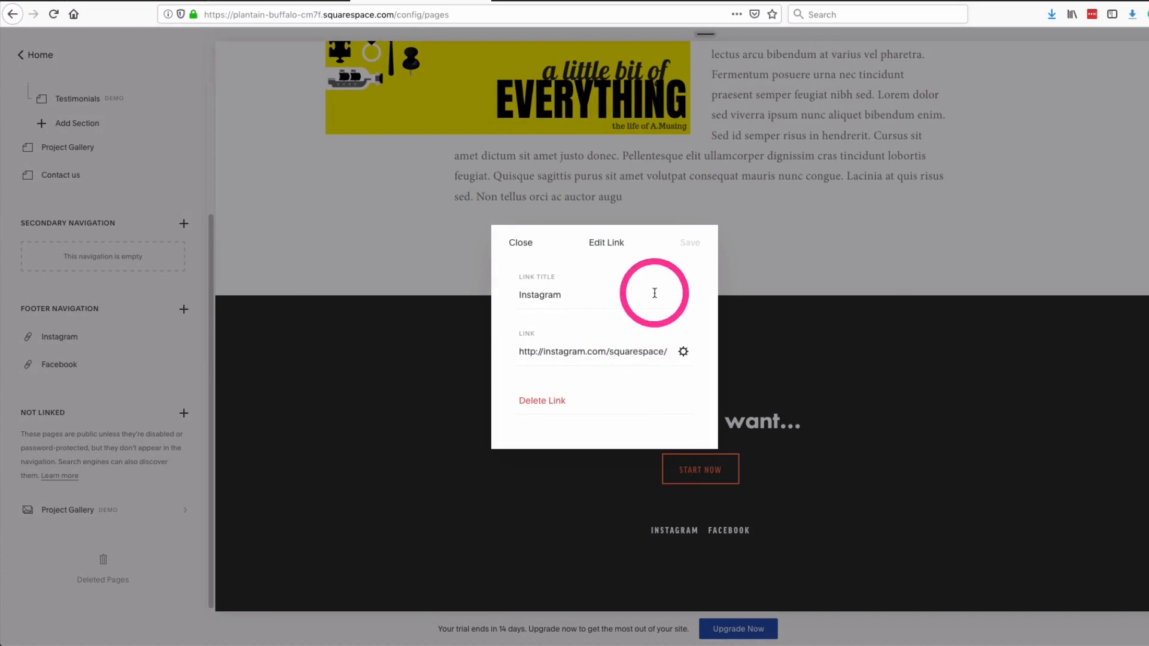
{"action": "left_click", "coordinate": [521, 243]}
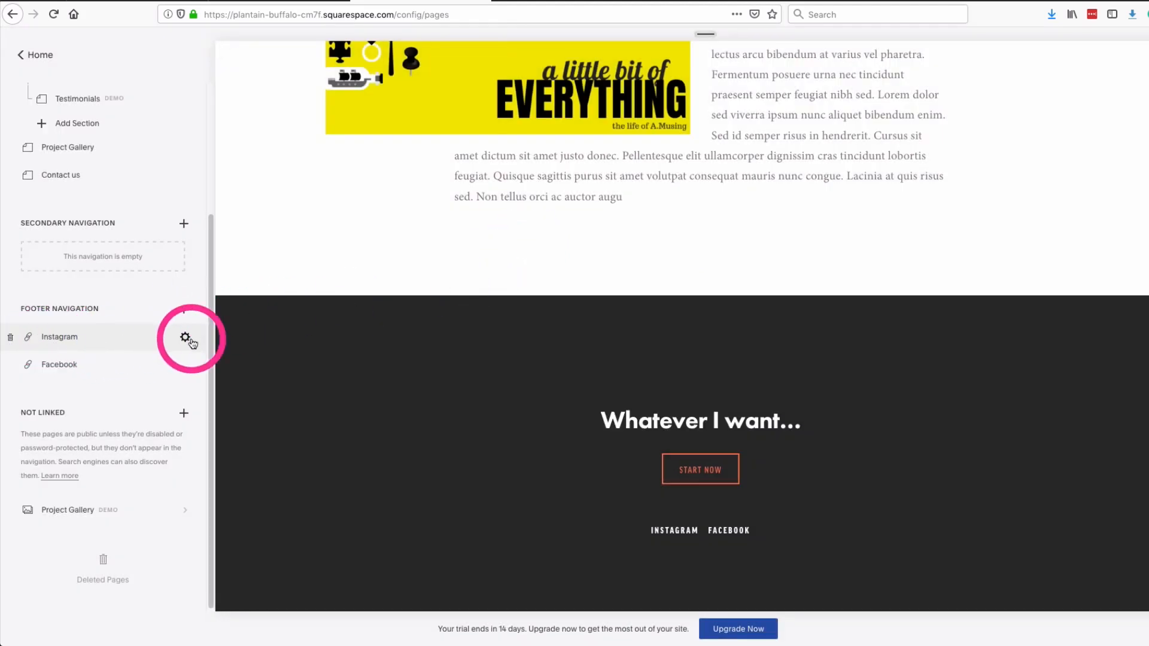
{"action": "left_click", "coordinate": [186, 338]}
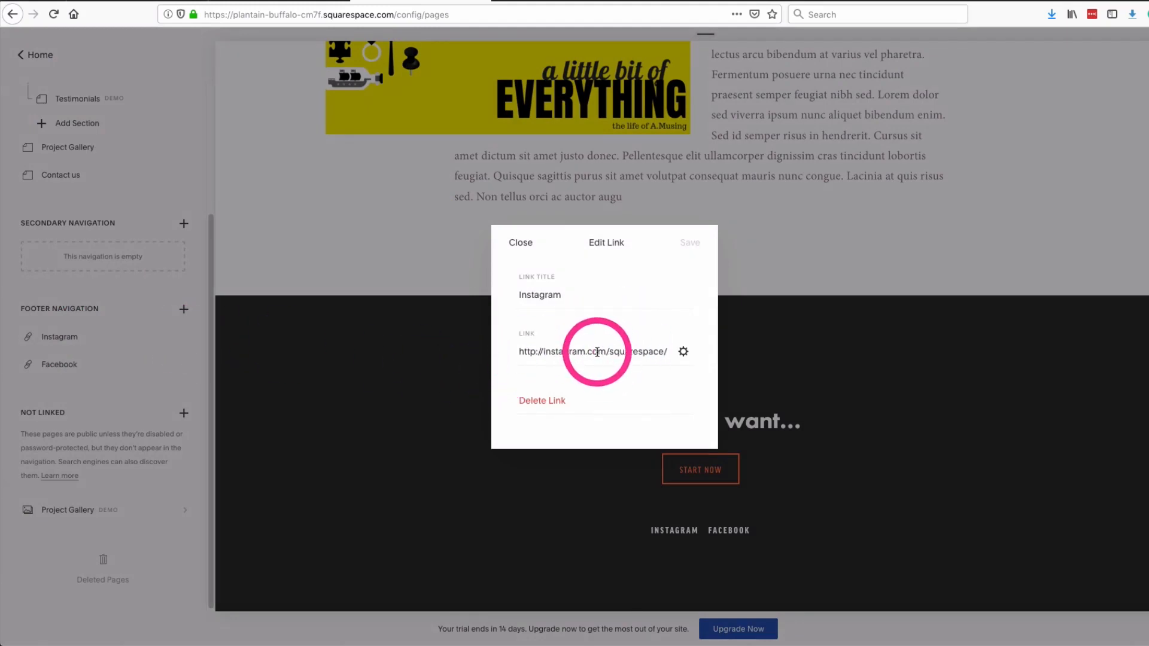
{"action": "left_click_drag", "start_coordinate": [672, 359], "coordinate": [609, 351]}
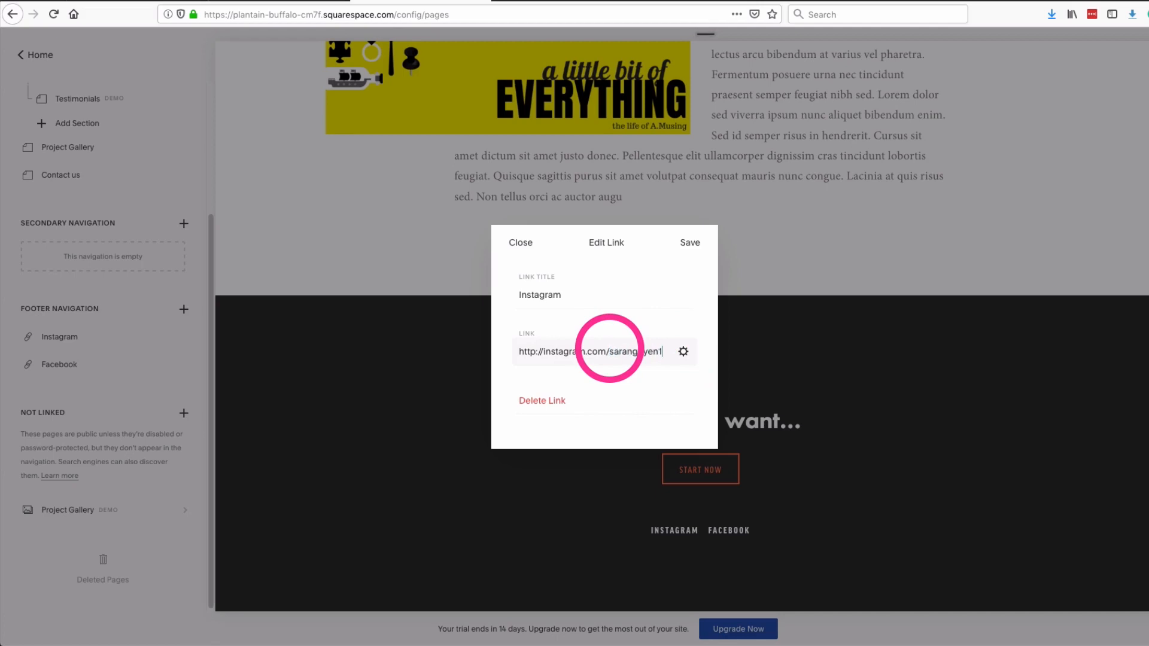
{"action": "left_click", "coordinate": [691, 242]}
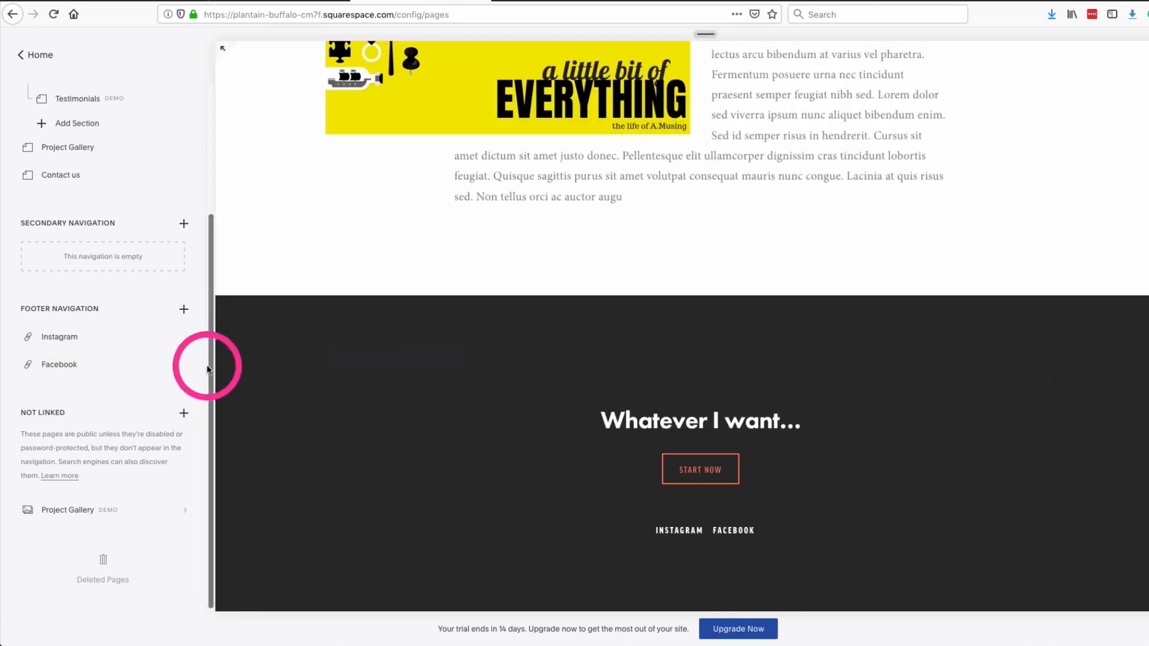
Delete the Facebook link from the footer navigation
{"action": "left_click", "coordinate": [185, 366]}
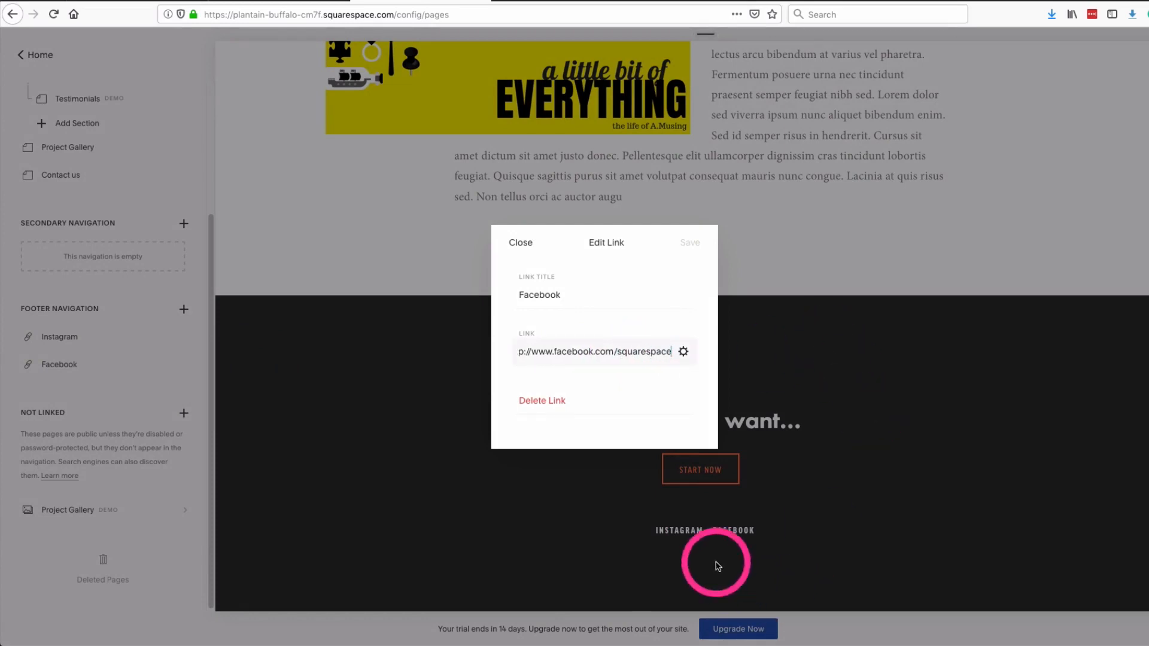
{"action": "left_click", "coordinate": [545, 401]}
{"action": "left_click", "coordinate": [659, 376]}
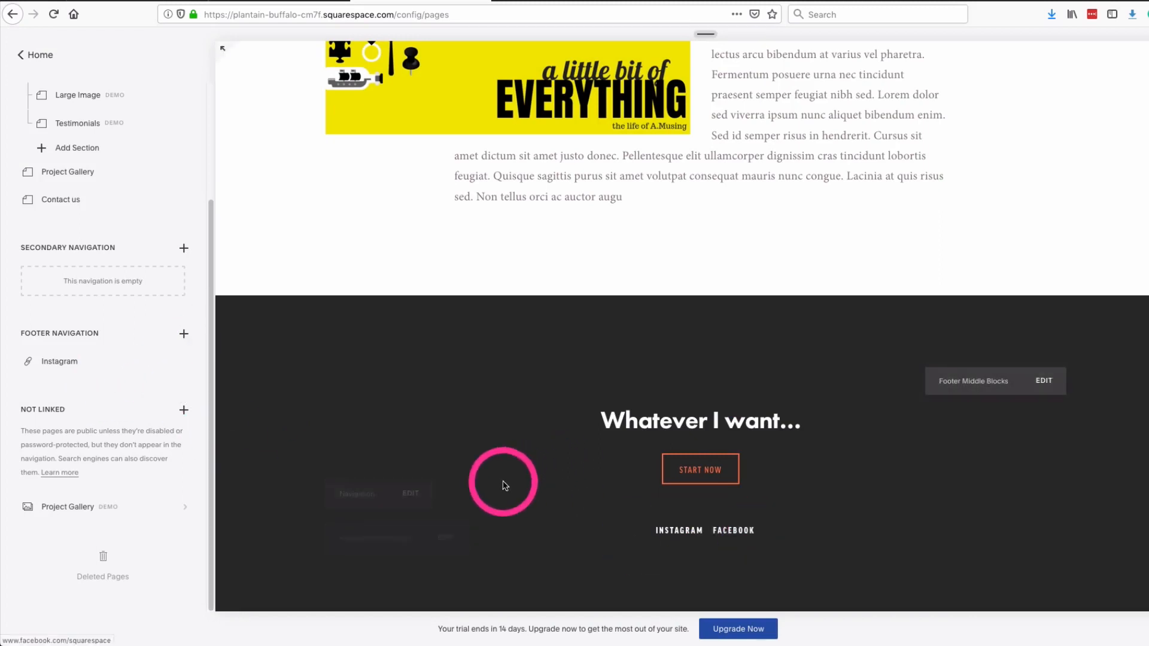
{"action": "left_click", "coordinate": [183, 334]}
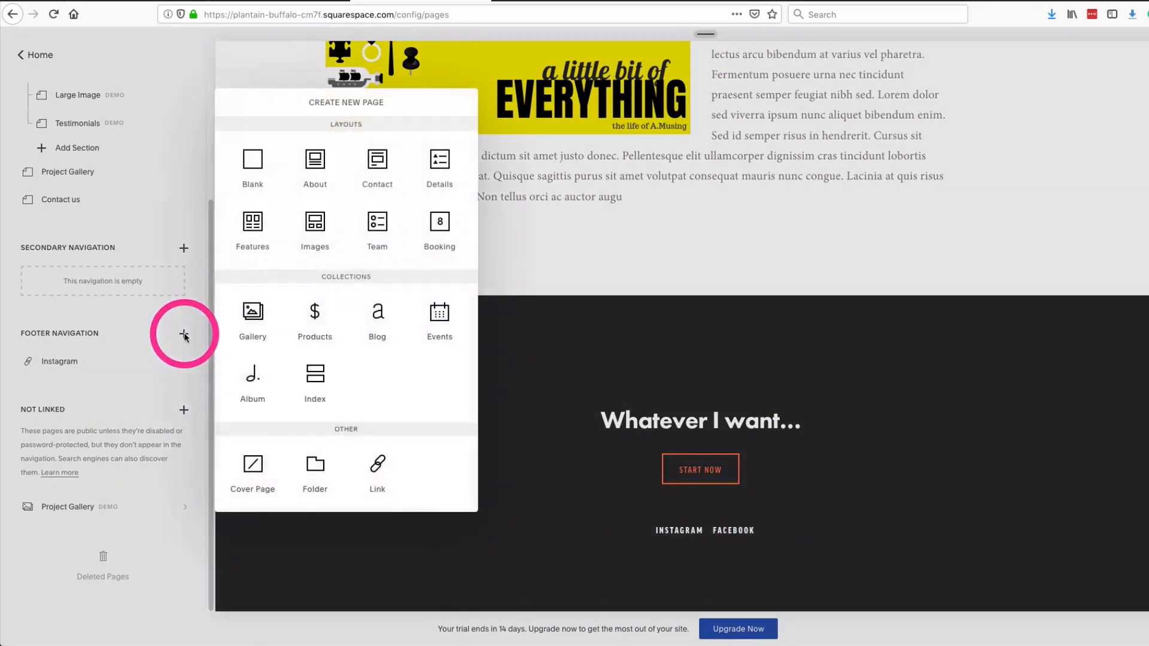
{"action": "left_click", "coordinate": [377, 473]}
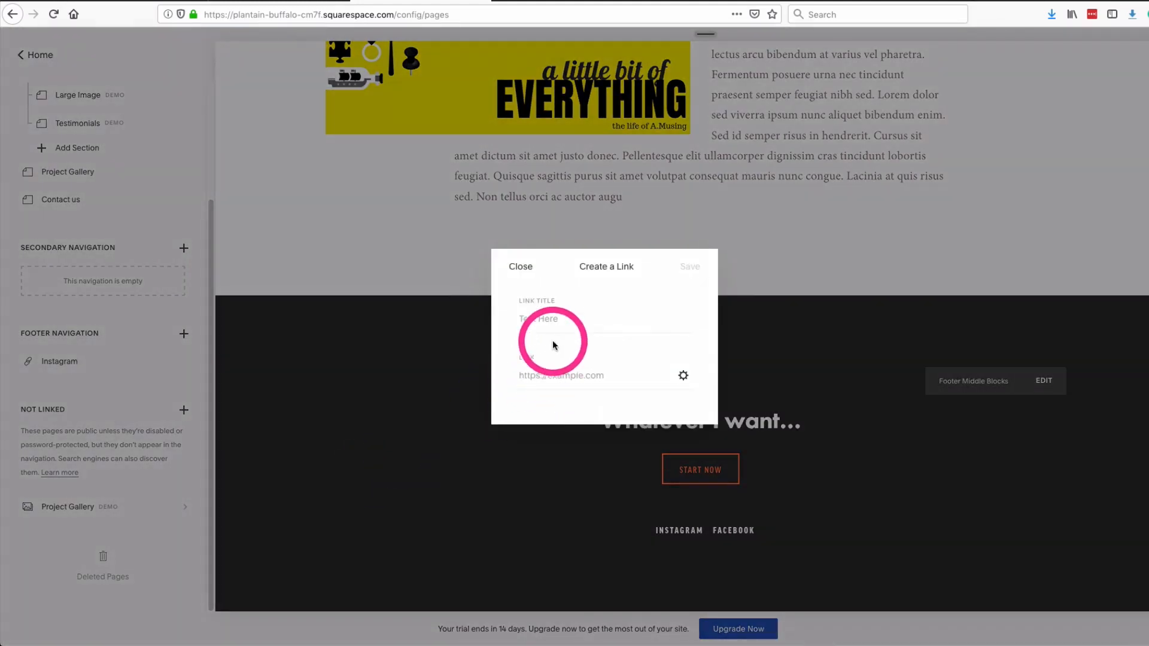
{"action": "left_click", "coordinate": [554, 322]}
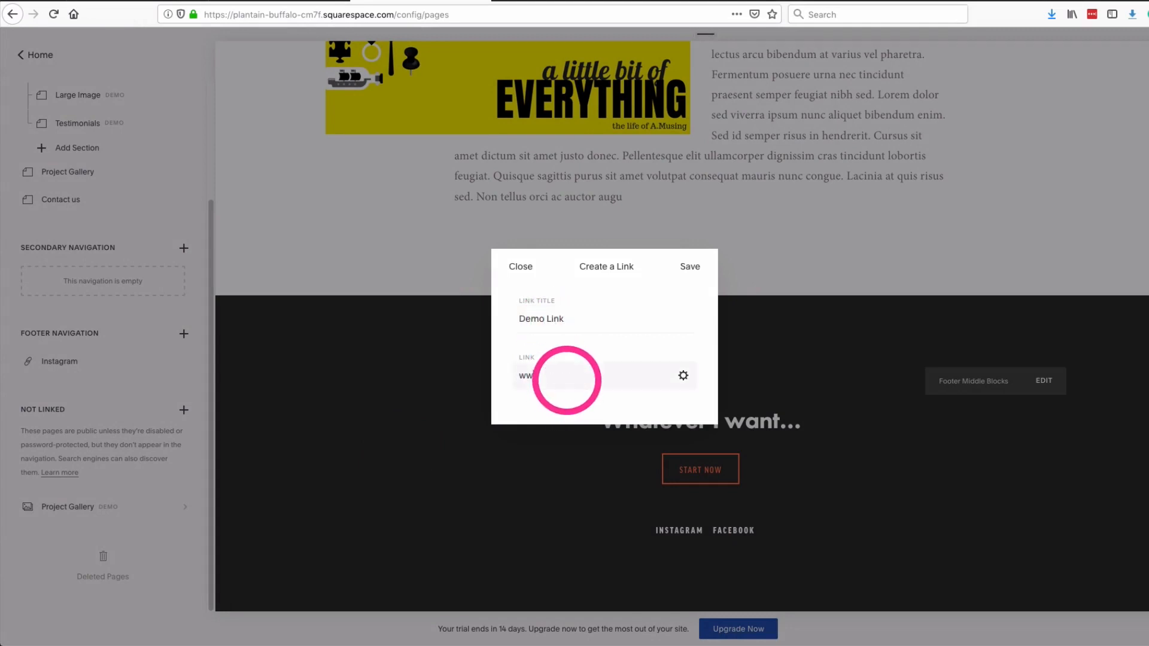
{"action": "left_click", "coordinate": [566, 379]}
{"action": "type", "text": "www.demo.com"}
{"action": "left_click", "coordinate": [689, 266]}
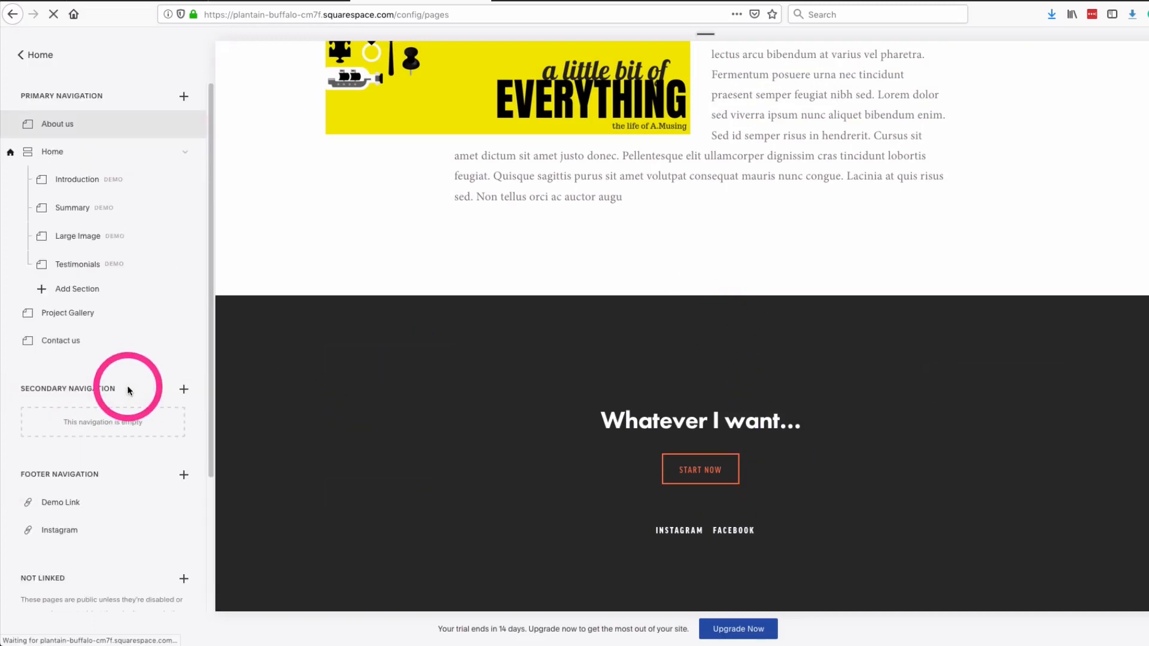
{"action": "scroll", "coordinate": [176, 517], "scroll_direction": "down", "scroll_amount": 5}
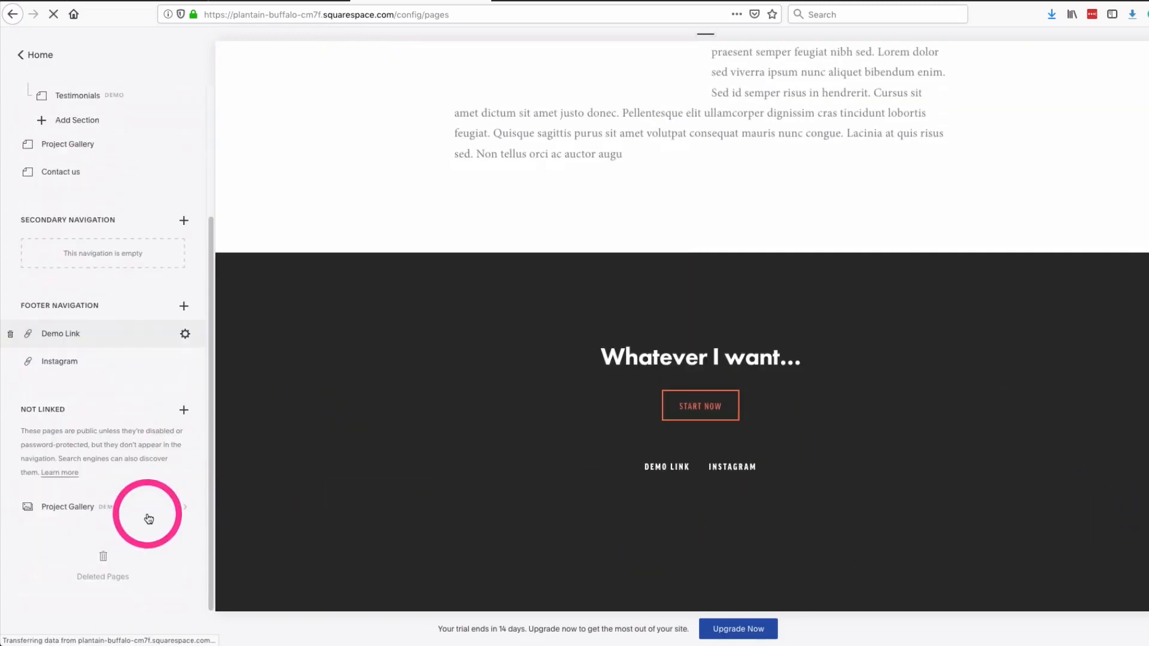
{"action": "scroll", "coordinate": [1084, 482], "scroll_direction": "down", "scroll_amount": 2}
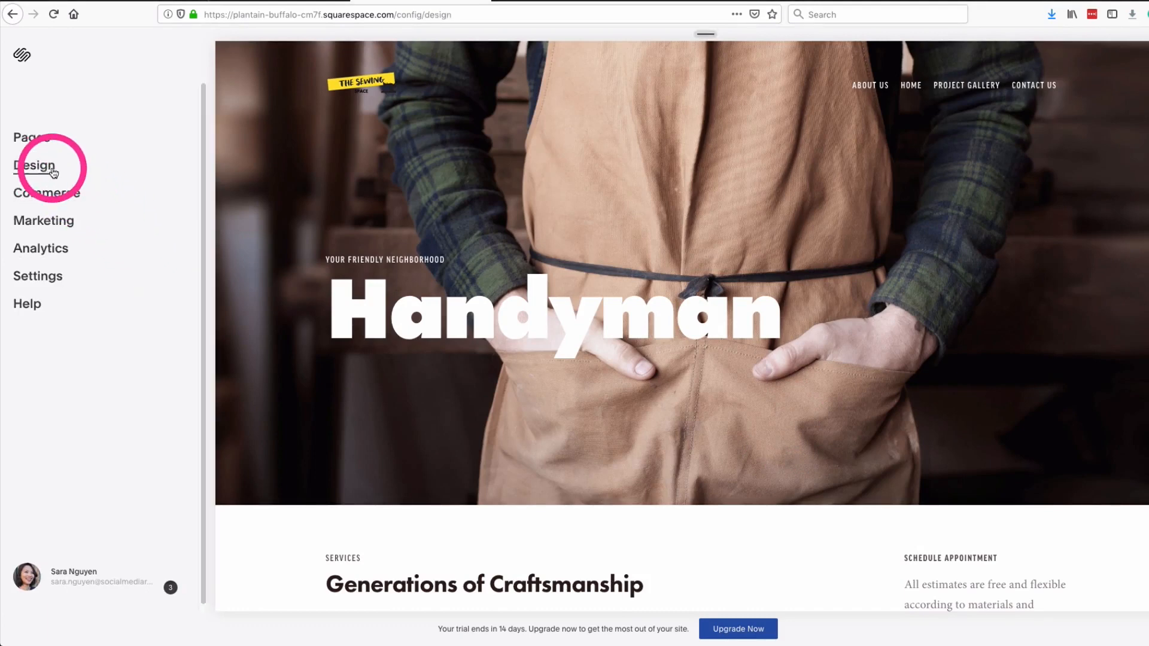
Open the site's template settings and start installing a new template
{"action": "left_click", "coordinate": [51, 158]}
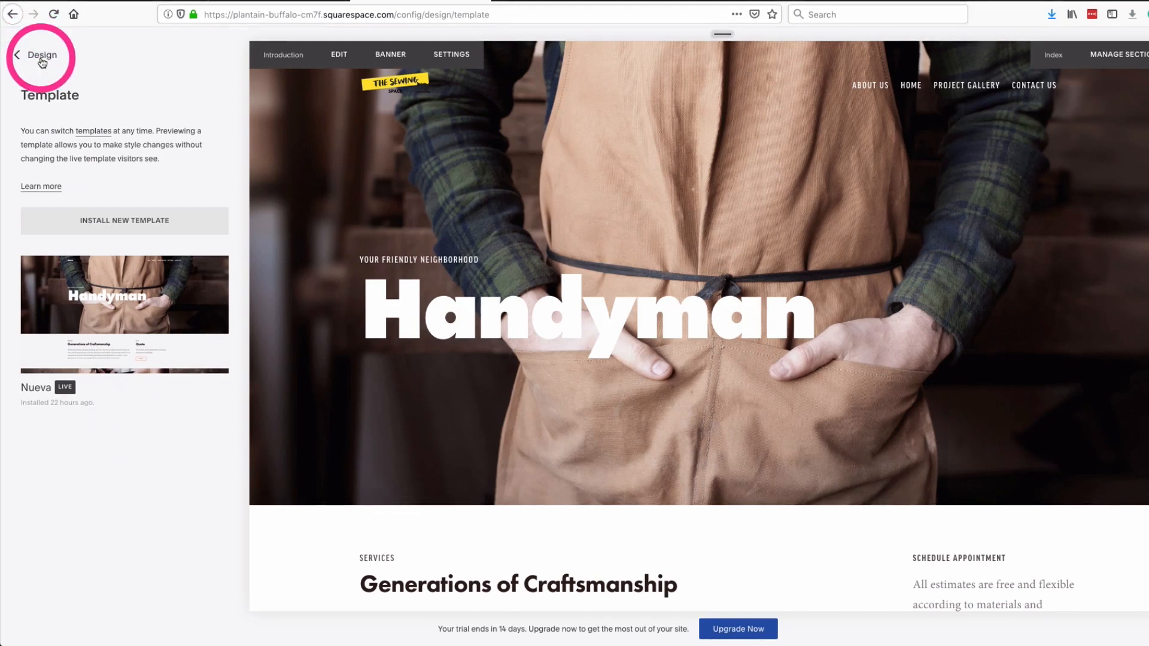
{"action": "left_click", "coordinate": [39, 57]}
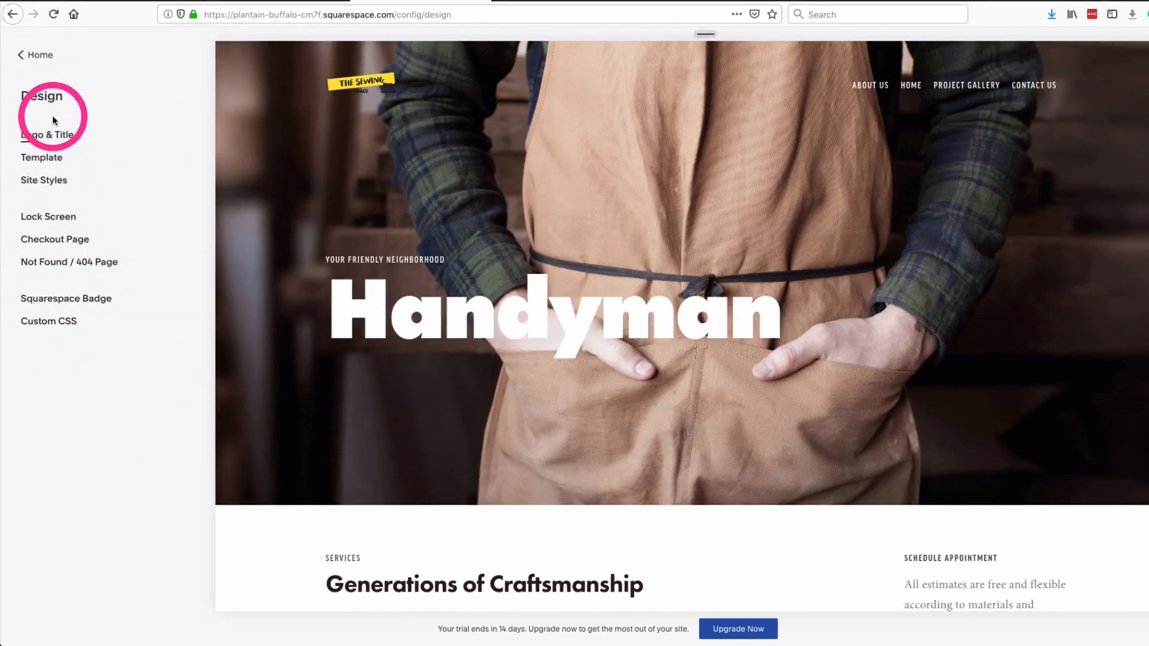
{"action": "left_click", "coordinate": [53, 158]}
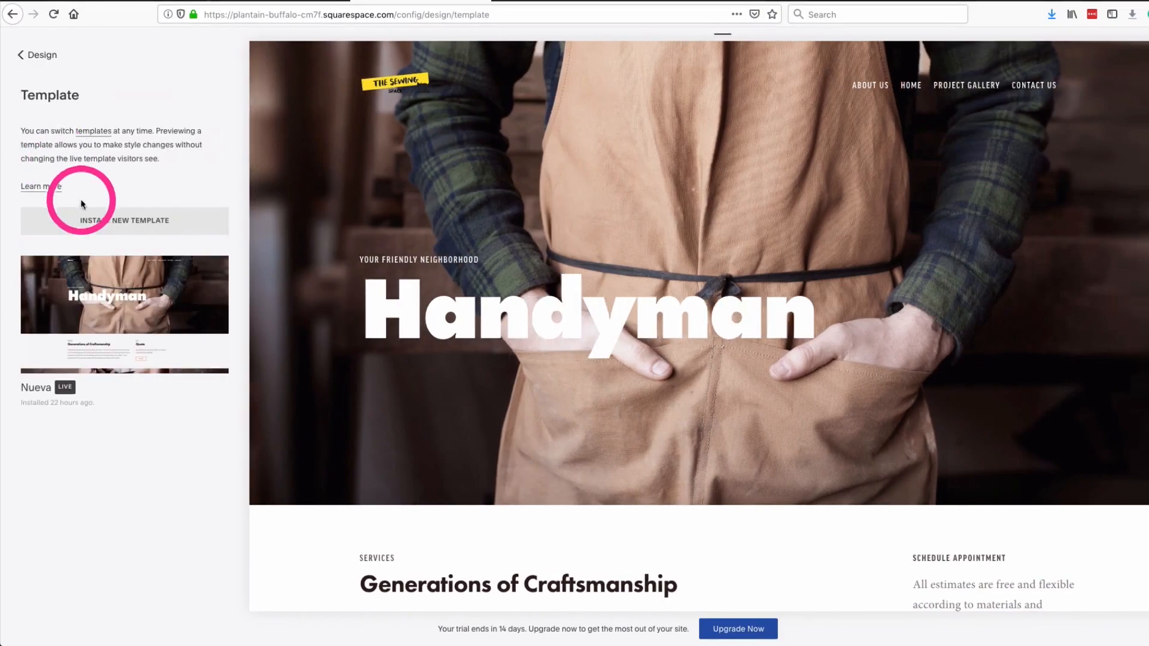
{"action": "left_click", "coordinate": [105, 227]}
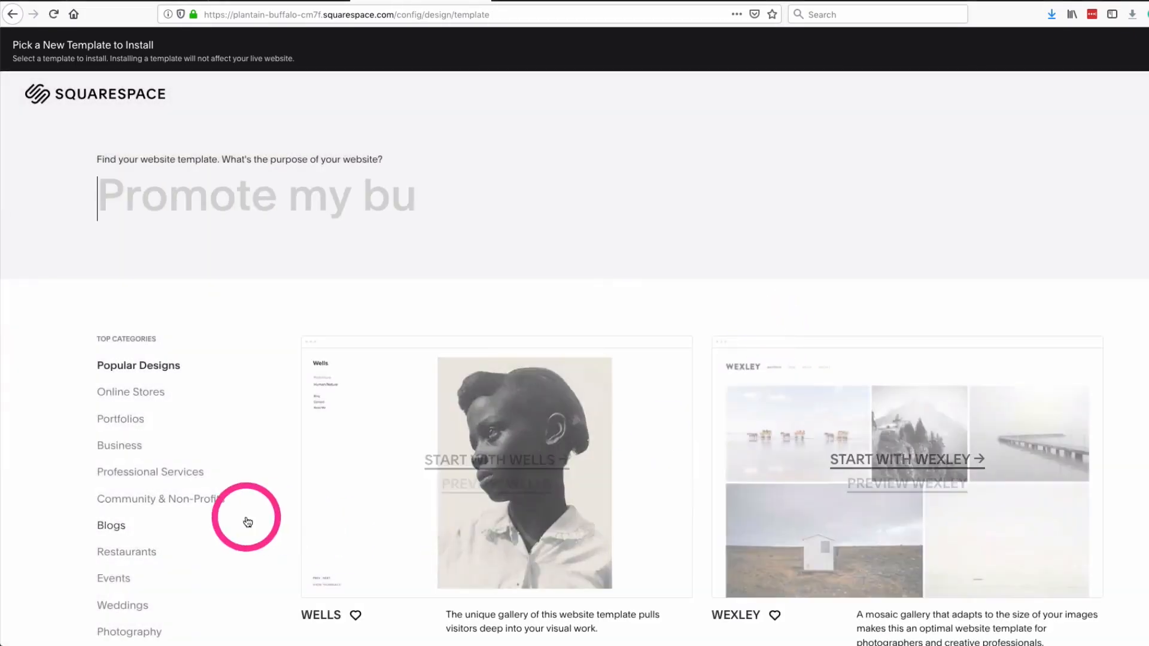
Browse the Portfolios, Weddings and Business template categories and install the Mojave template
{"action": "left_click", "coordinate": [114, 420]}
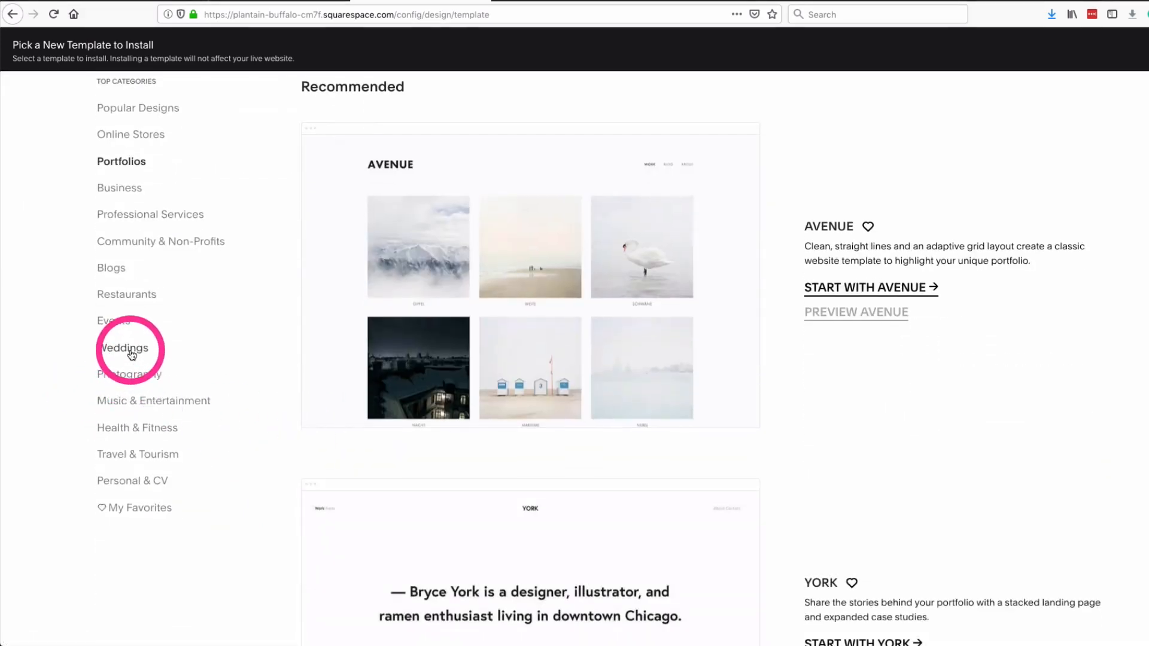
{"action": "left_click", "coordinate": [123, 344]}
{"action": "scroll", "coordinate": [949, 494], "scroll_direction": "down", "scroll_amount": 5}
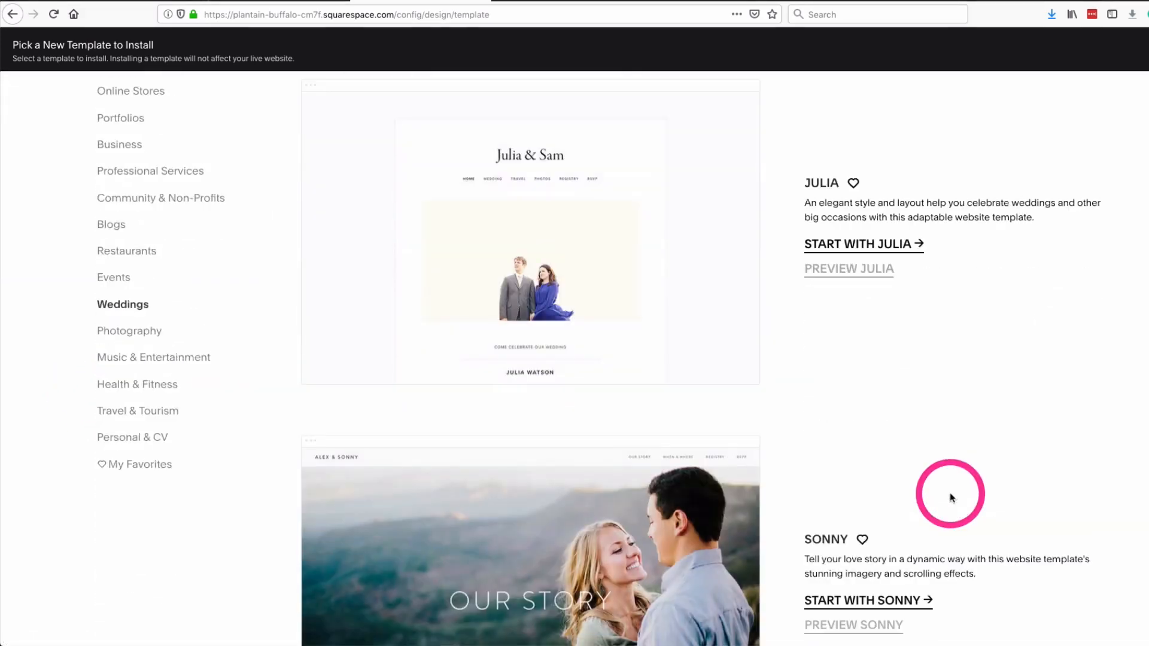
{"action": "left_click", "coordinate": [121, 146]}
{"action": "scroll", "coordinate": [723, 456], "scroll_direction": "down", "scroll_amount": 3}
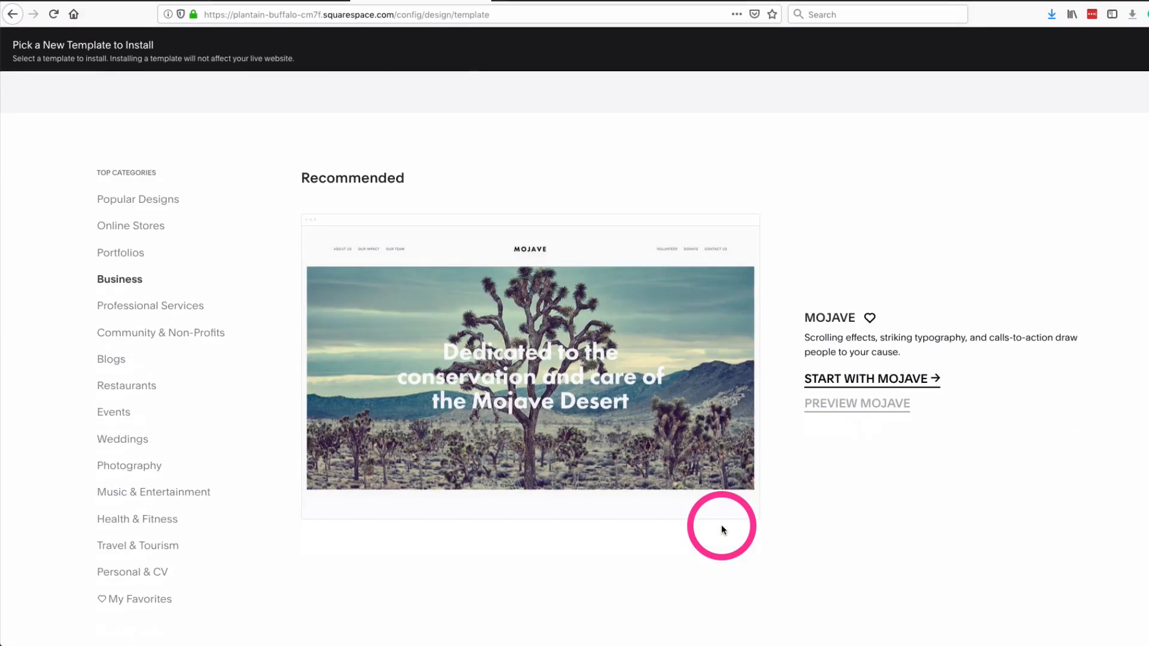
{"action": "left_click", "coordinate": [861, 378]}
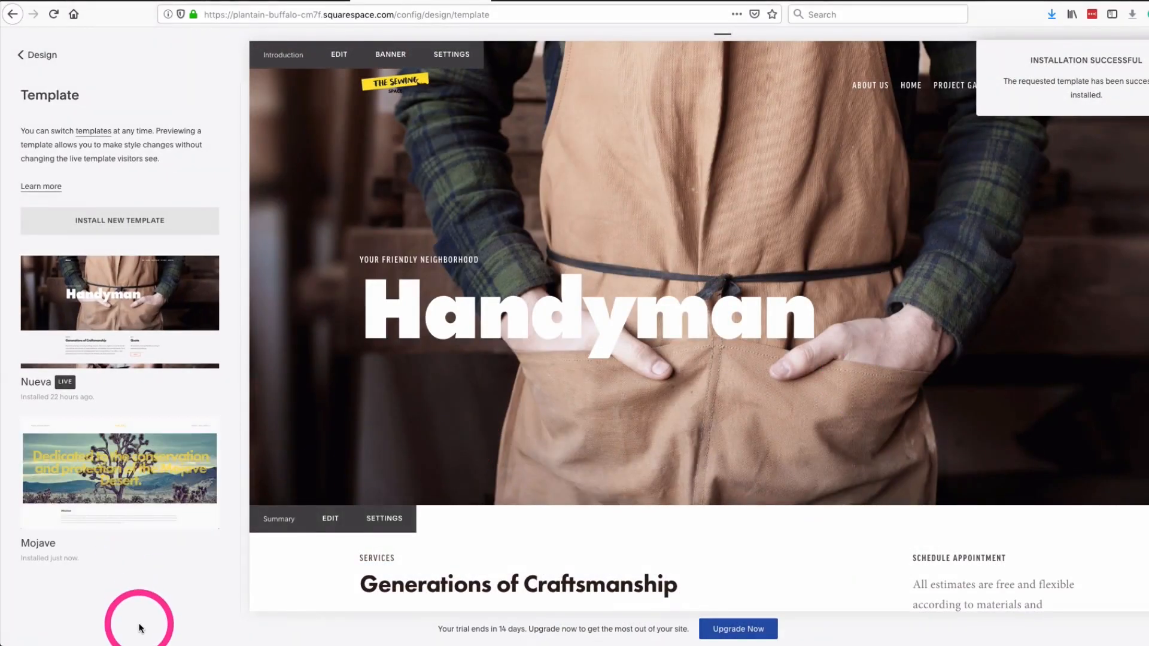
Look over the current Nueva home page, then preview the Mojave template and examine its page down to the footer
{"action": "mouse_move", "coordinate": [193, 490]}
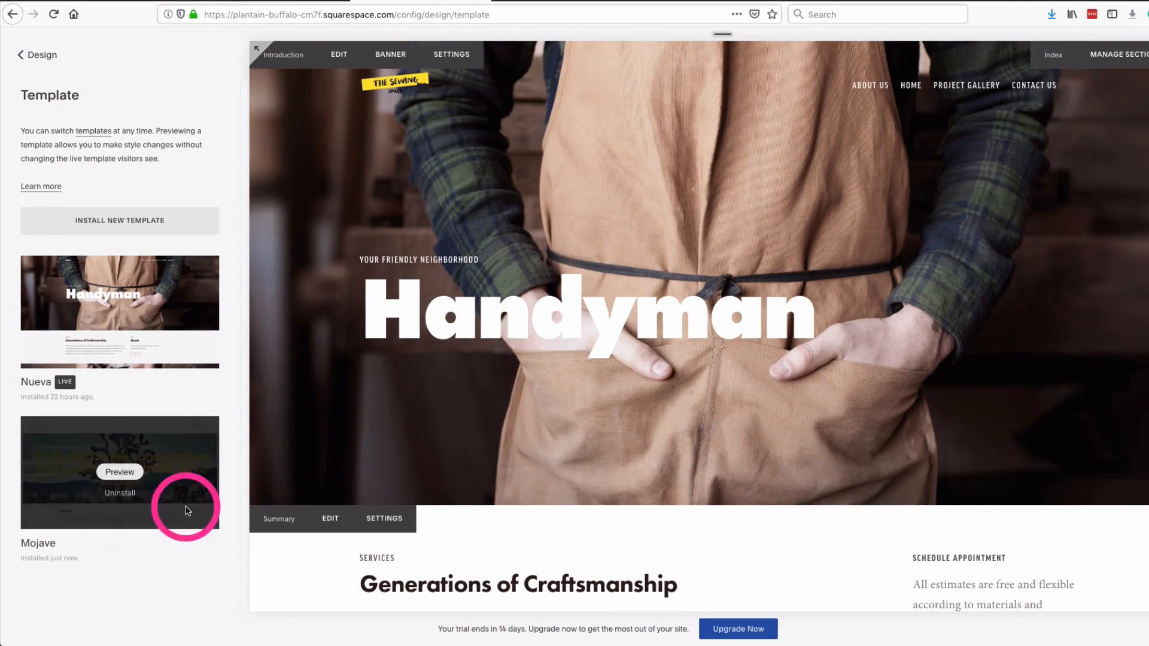
{"action": "scroll", "coordinate": [563, 489], "scroll_direction": "down", "scroll_amount": 10}
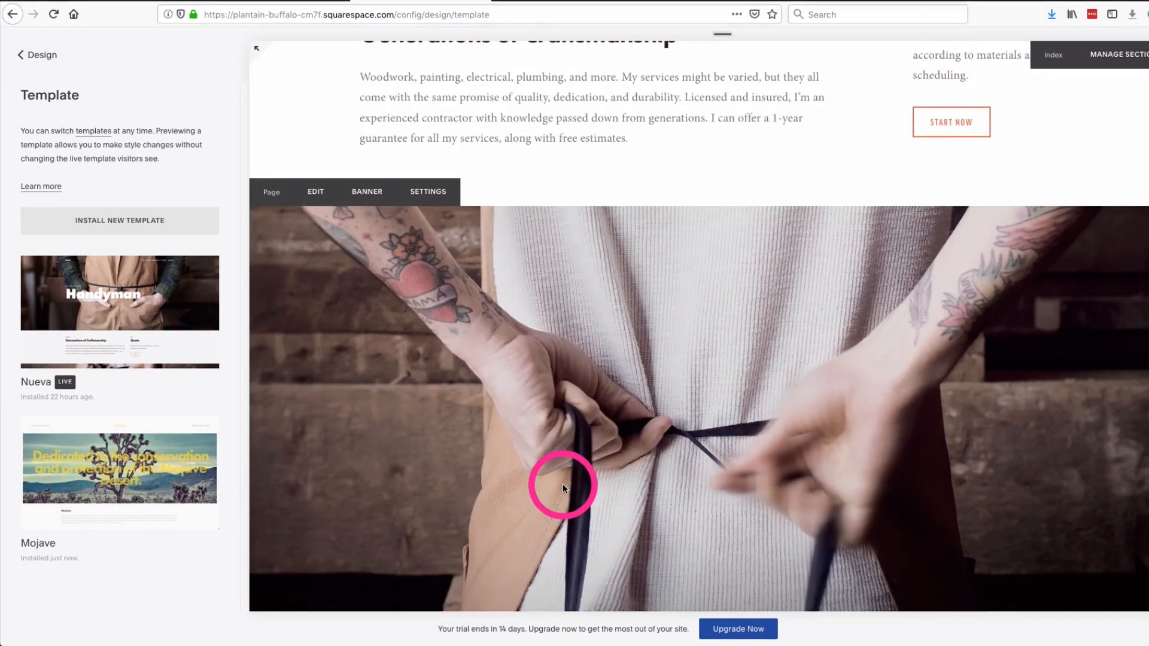
{"action": "scroll", "coordinate": [562, 484], "scroll_direction": "down", "scroll_amount": 3}
{"action": "scroll", "coordinate": [562, 449], "scroll_direction": "up", "scroll_amount": 3}
{"action": "left_click", "coordinate": [118, 473]}
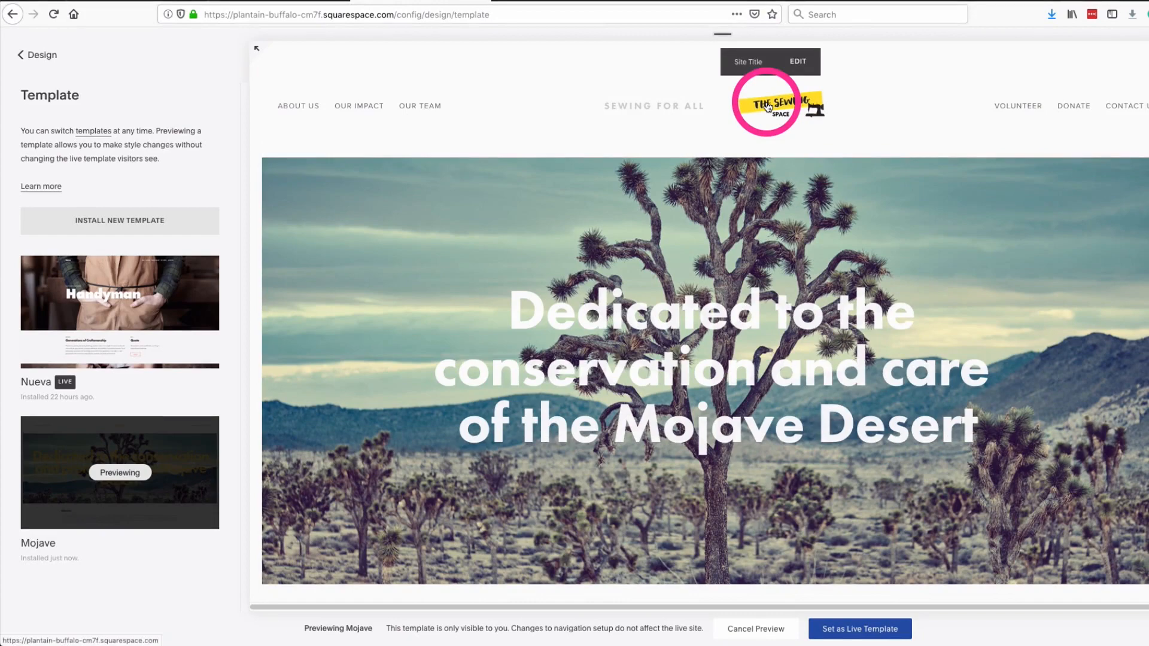
{"action": "scroll", "coordinate": [737, 269], "scroll_direction": "down", "scroll_amount": 5}
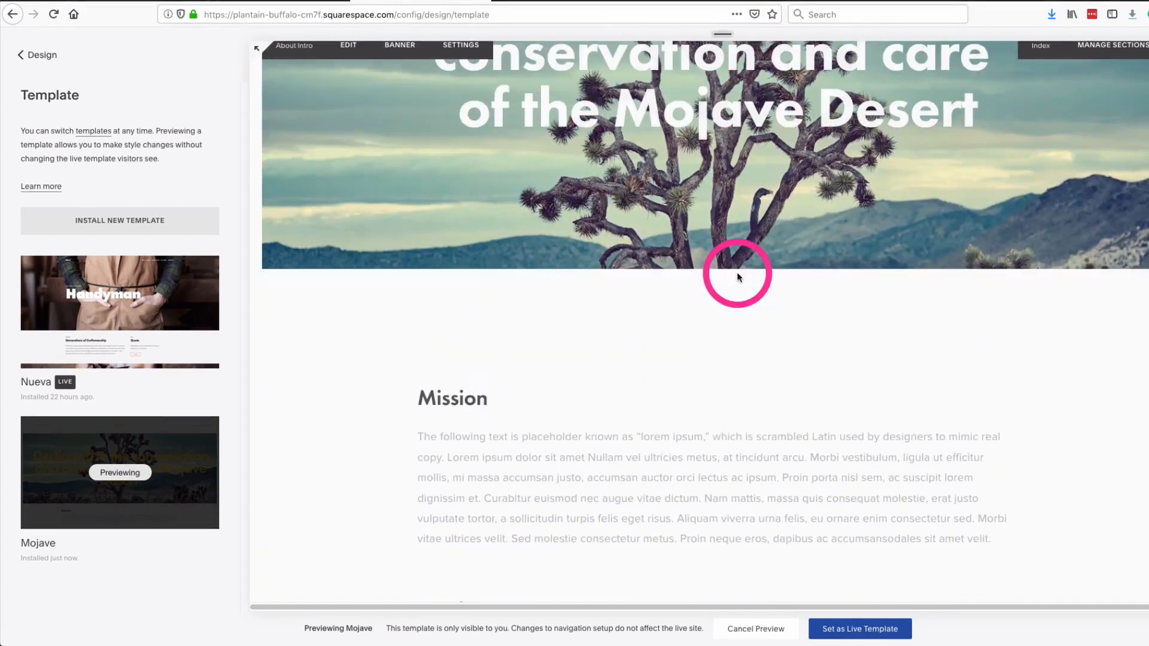
{"action": "scroll", "coordinate": [737, 273], "scroll_direction": "down", "scroll_amount": 15}
{"action": "scroll", "coordinate": [737, 273], "scroll_direction": "down", "scroll_amount": 15}
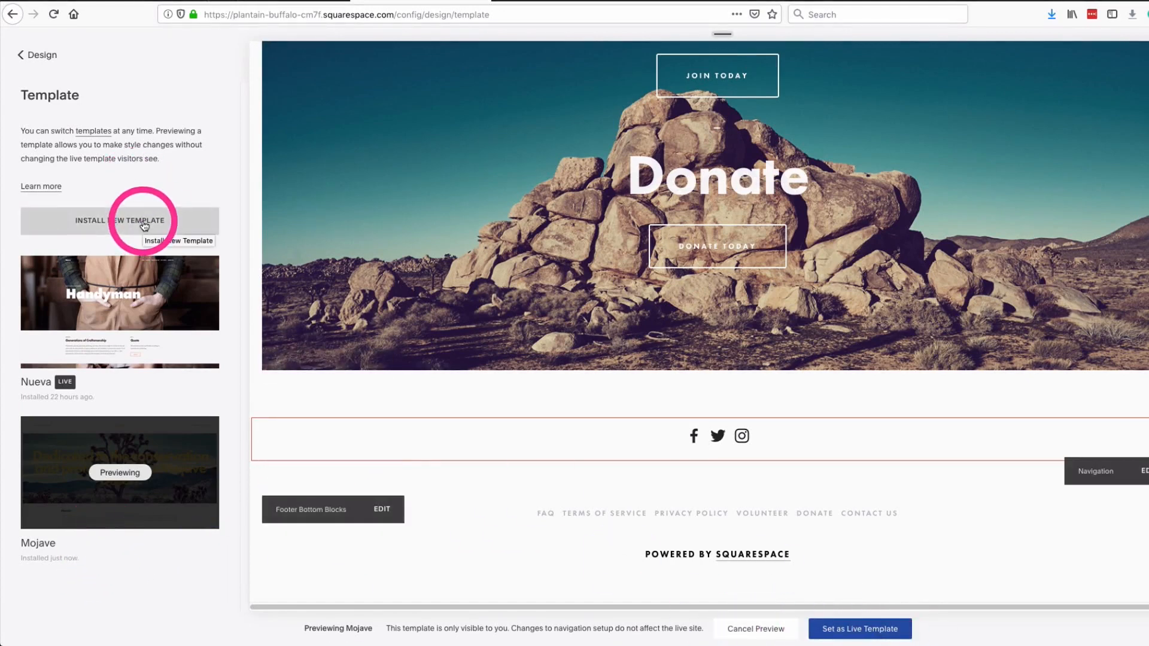
Set the previewed Mojave template as the live template and check the top of its home page
{"action": "left_click", "coordinate": [856, 639]}
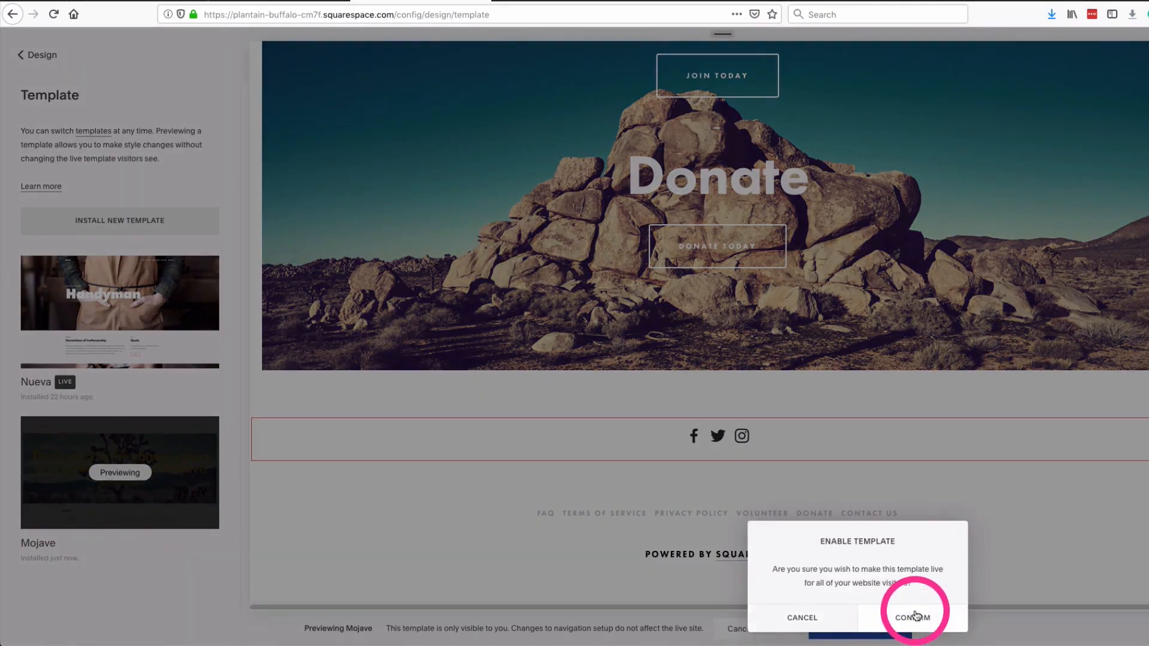
{"action": "left_click", "coordinate": [913, 617]}
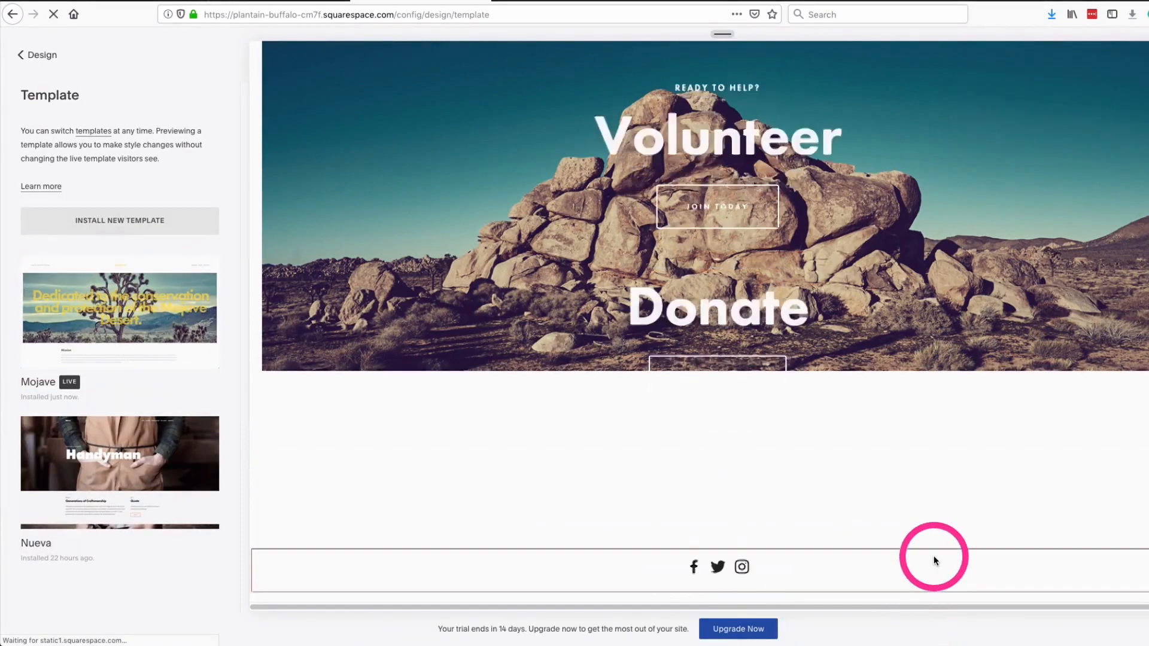
{"action": "scroll", "coordinate": [933, 557], "scroll_direction": "up", "scroll_amount": 15}
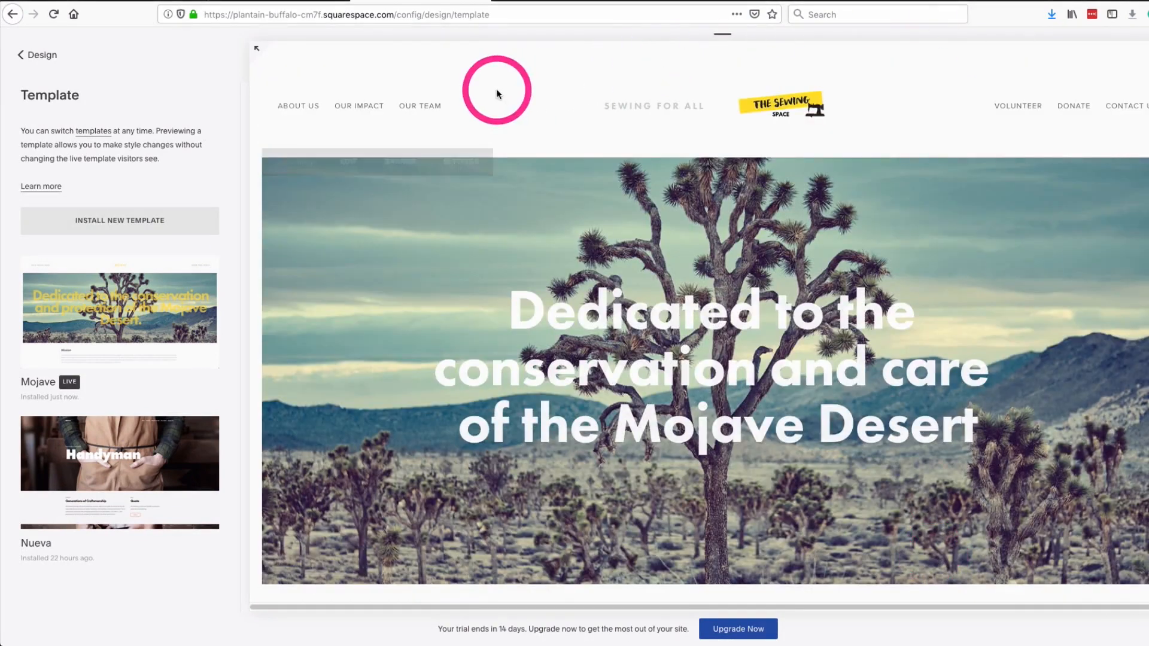
Go to the site's pages, view the unlinked About us page in the Mojave template, and look through the navigation sections
{"action": "left_click", "coordinate": [24, 56]}
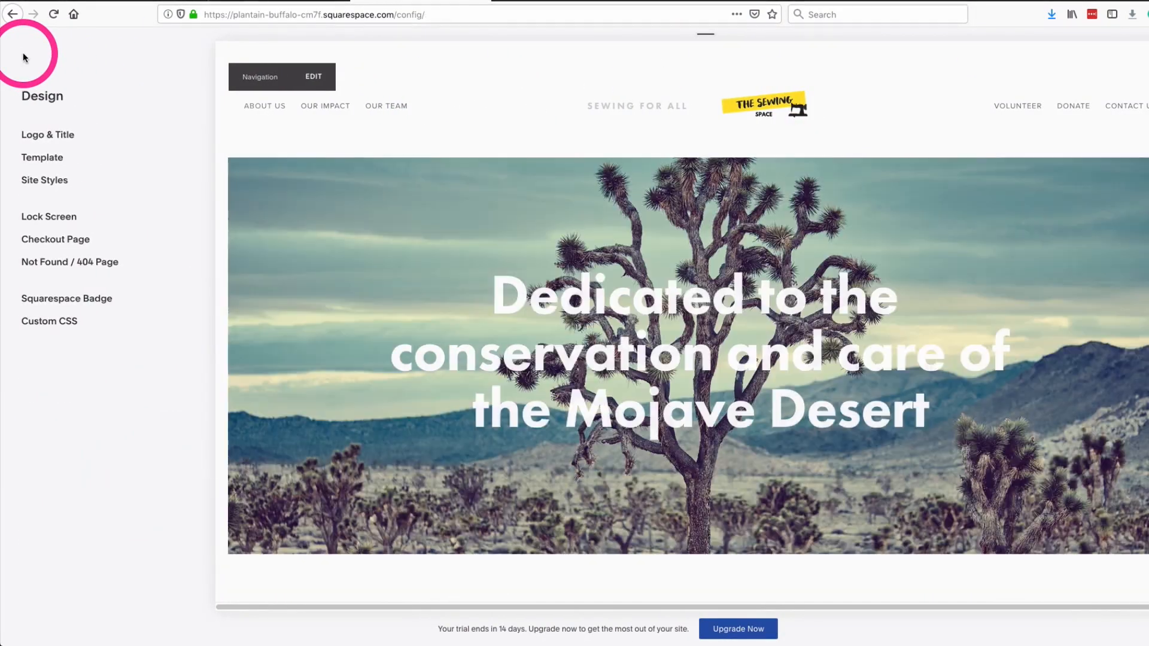
{"action": "left_click", "coordinate": [24, 56]}
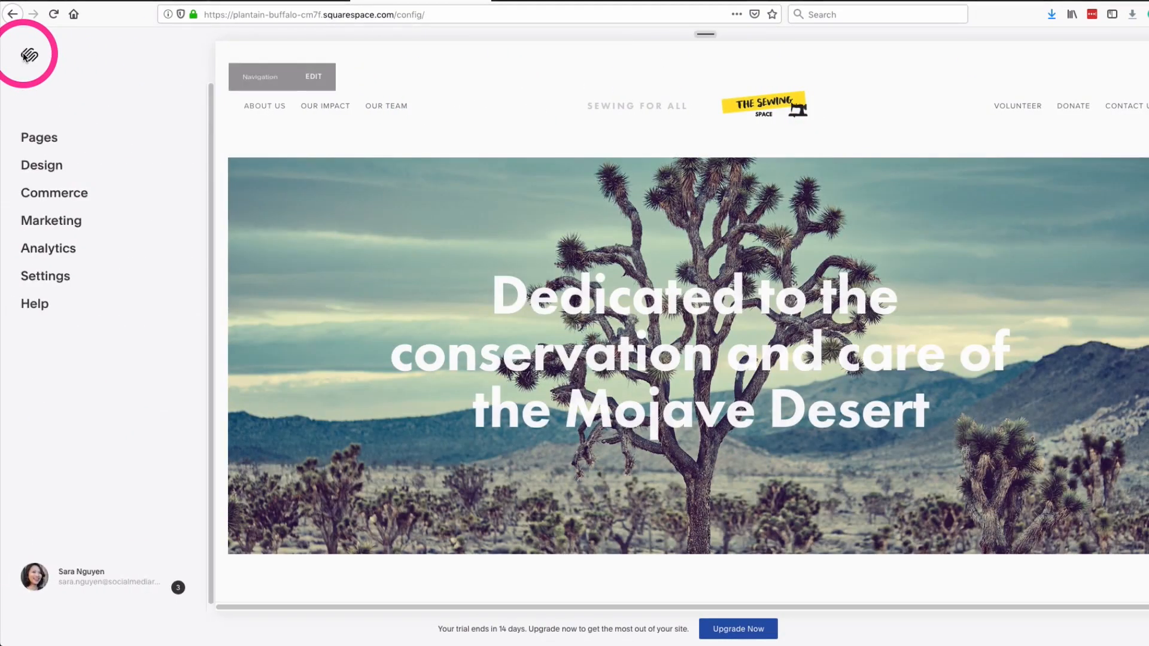
{"action": "left_click", "coordinate": [42, 140]}
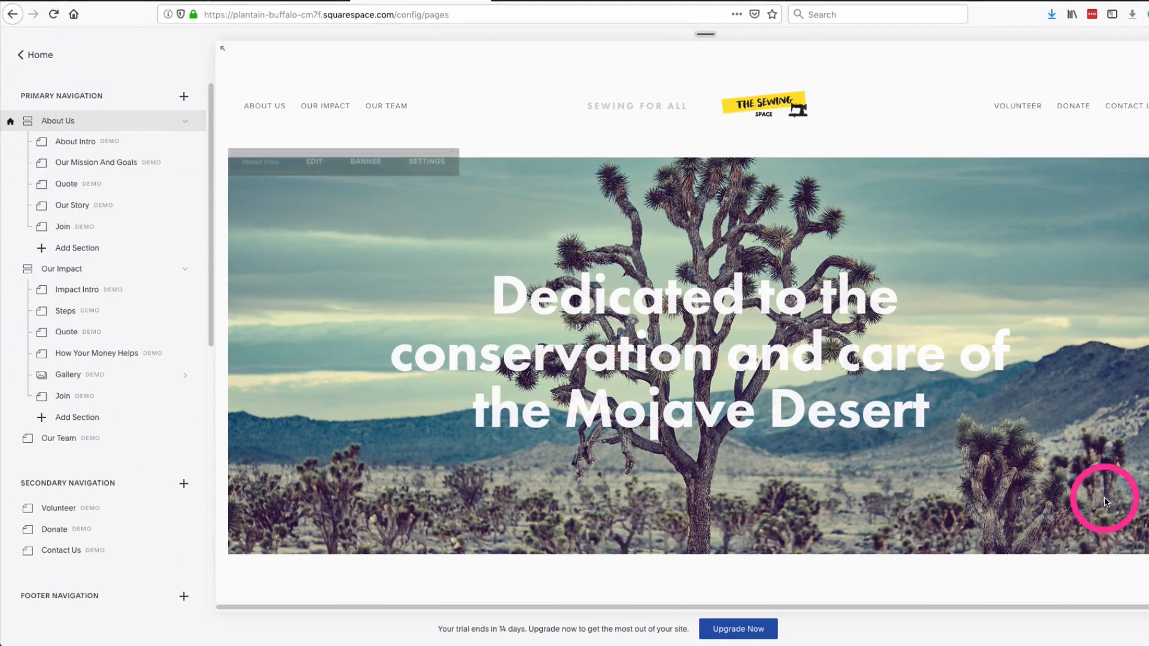
{"action": "scroll", "coordinate": [149, 233], "scroll_direction": "down", "scroll_amount": 7}
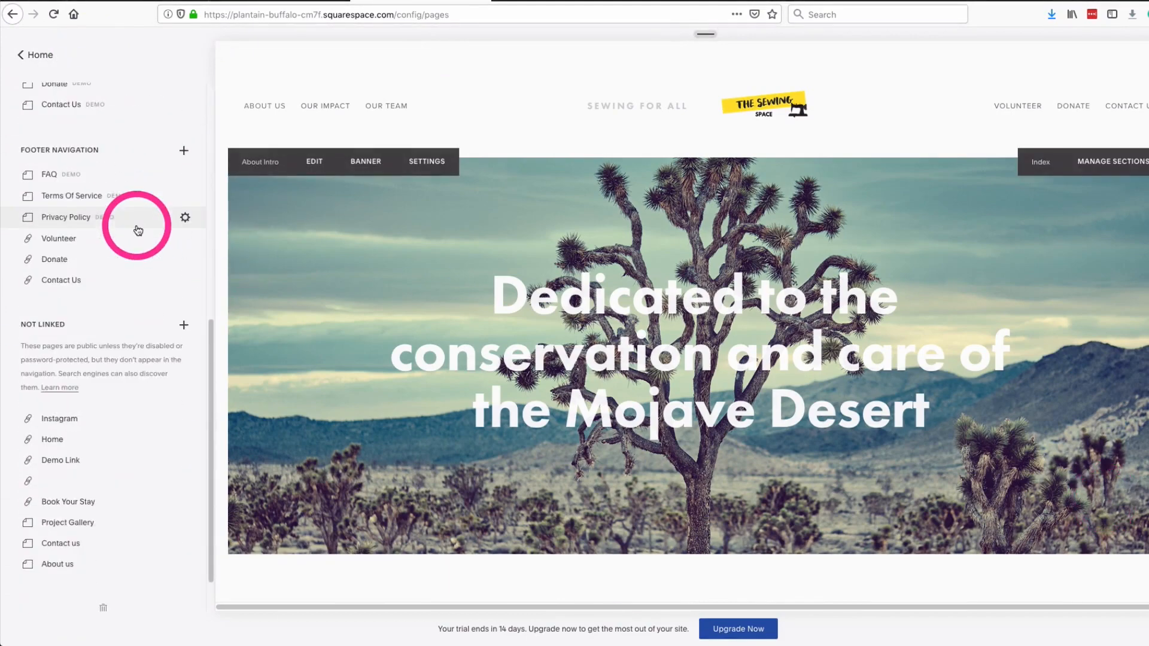
{"action": "left_click", "coordinate": [67, 574]}
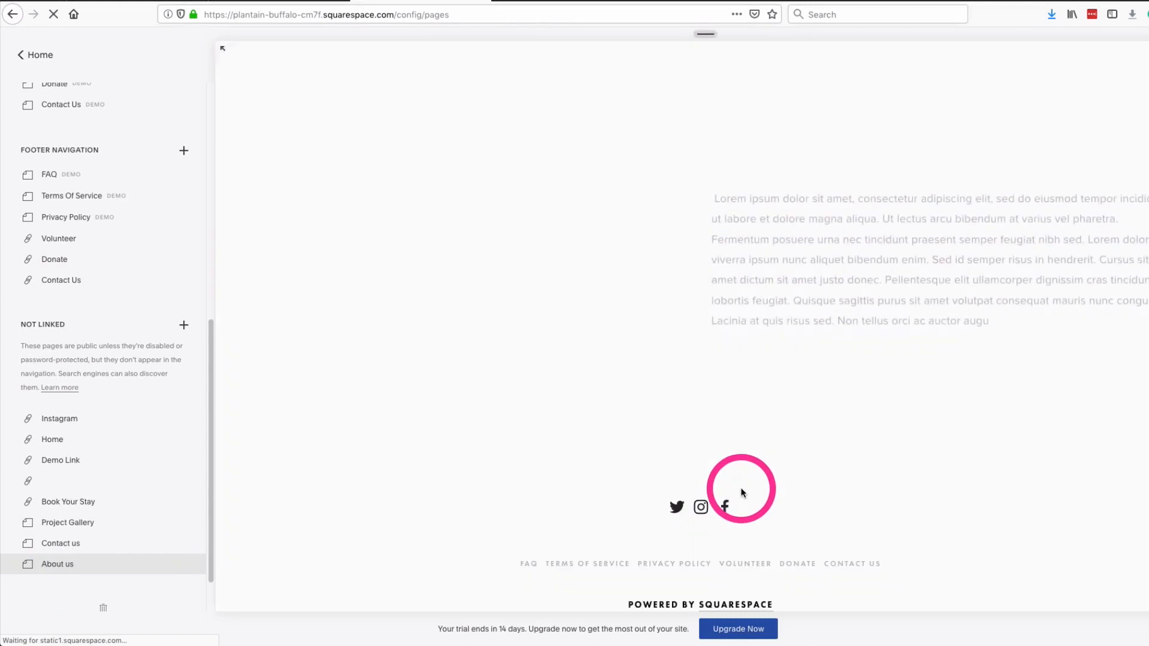
{"action": "mouse_move", "coordinate": [878, 207]}
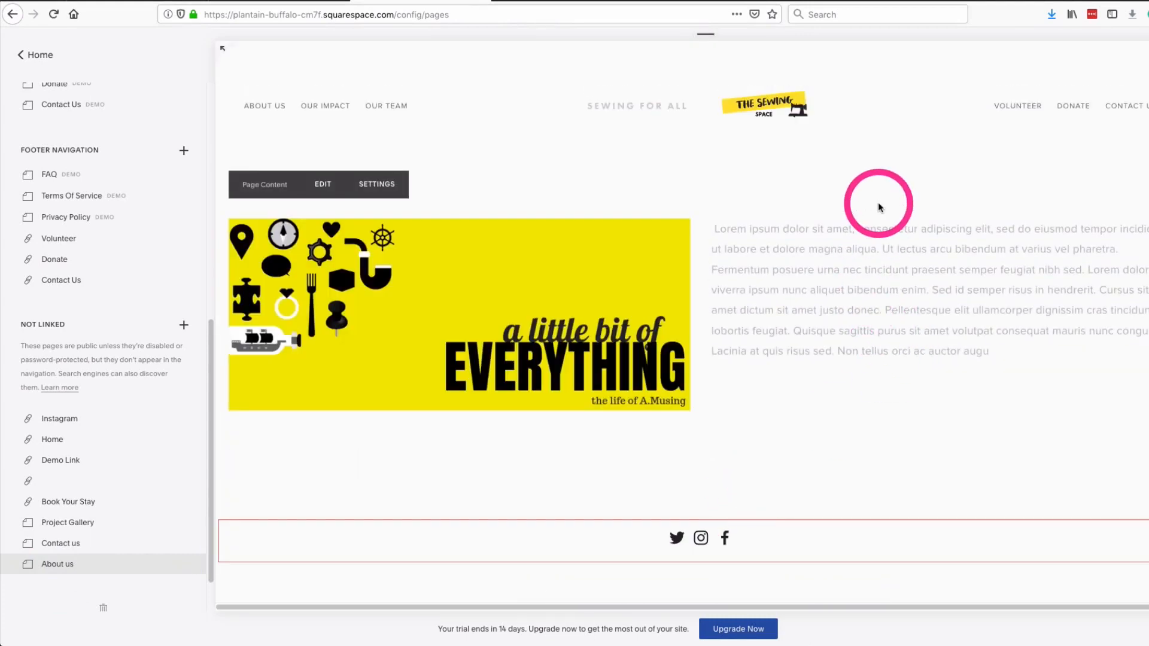
{"action": "scroll", "coordinate": [930, 268], "scroll_direction": "down", "scroll_amount": 2}
{"action": "scroll", "coordinate": [930, 269], "scroll_direction": "up", "scroll_amount": 2}
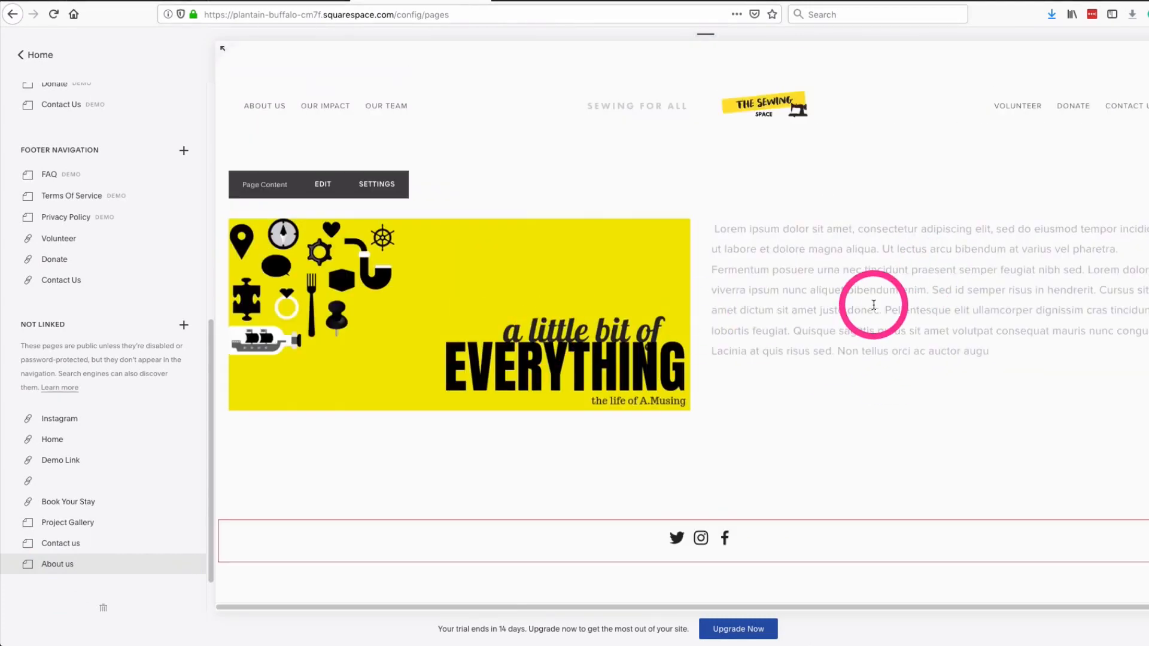
{"action": "scroll", "coordinate": [137, 481], "scroll_direction": "up", "scroll_amount": 2}
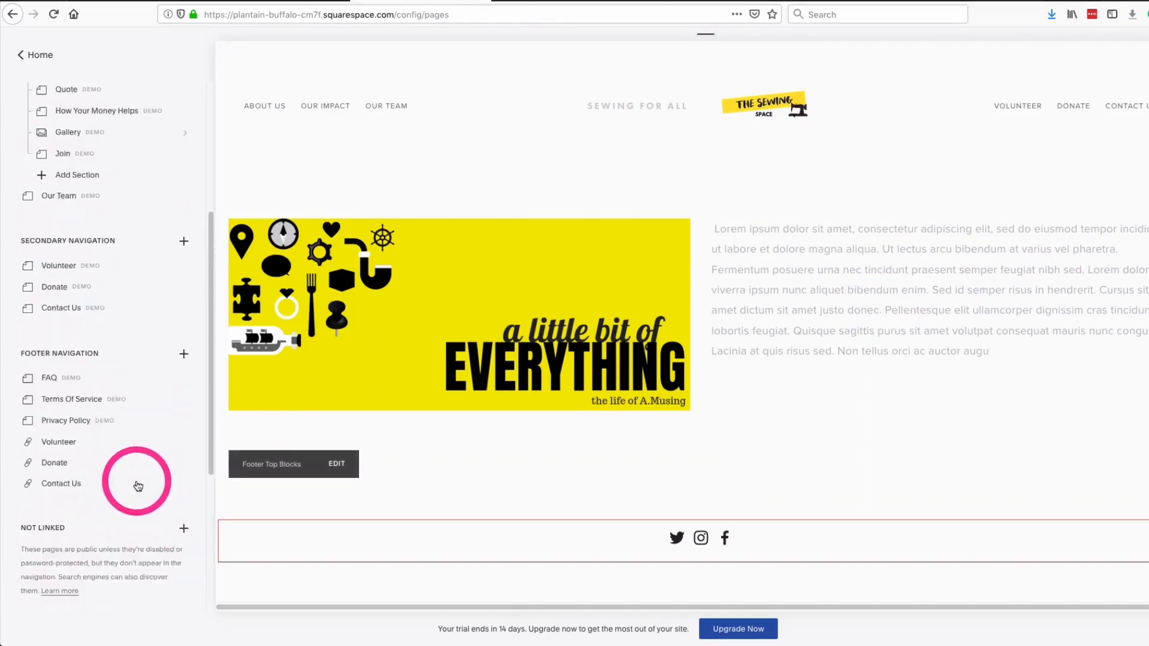
{"action": "scroll", "coordinate": [136, 481], "scroll_direction": "up", "scroll_amount": 5}
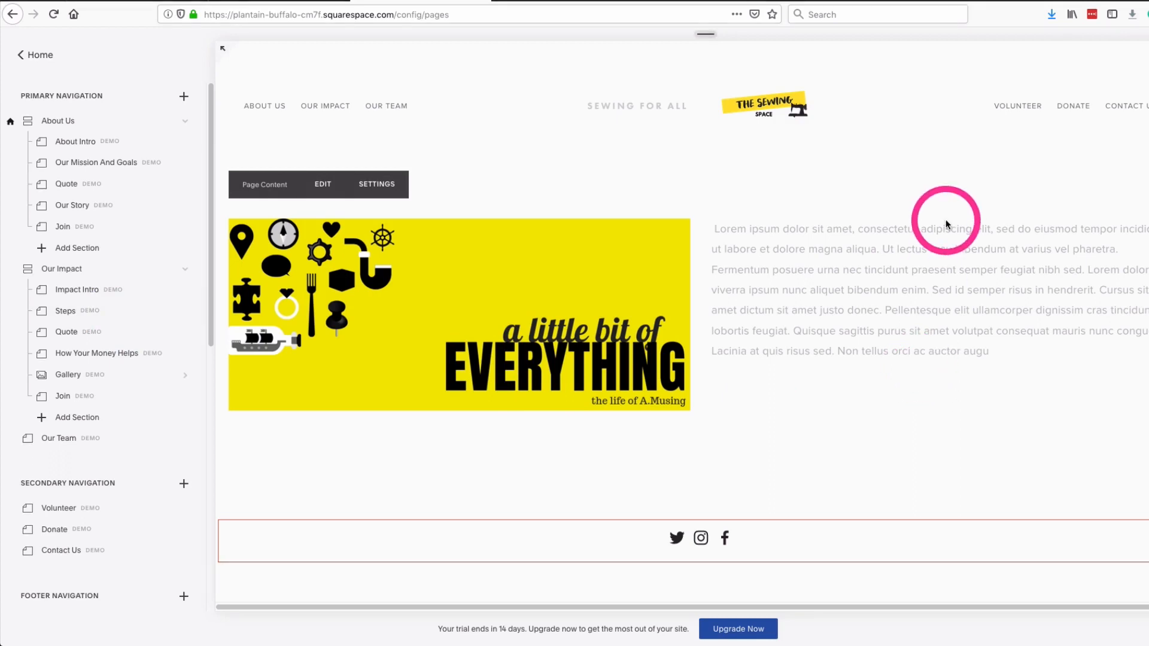
Return to the main site menu and look over the Marketing options and the Analytics traffic overview
{"action": "left_click", "coordinate": [886, 12]}
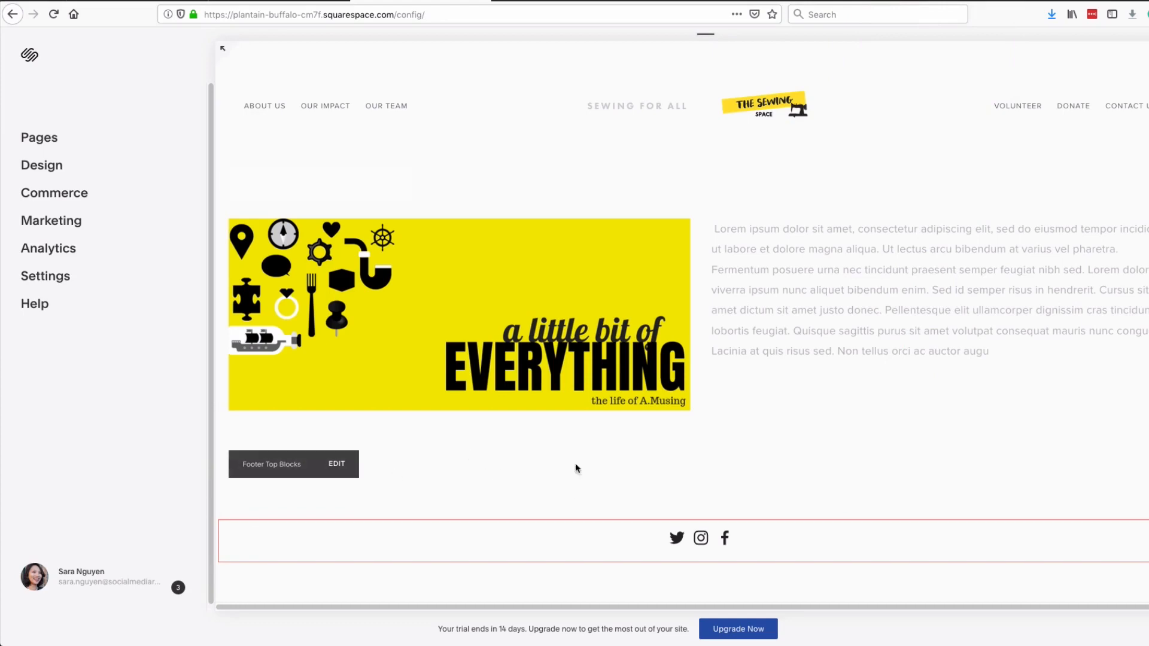
{"action": "scroll", "coordinate": [809, 440], "scroll_direction": "down", "scroll_amount": 2}
{"action": "scroll", "coordinate": [809, 440], "scroll_direction": "up", "scroll_amount": 2}
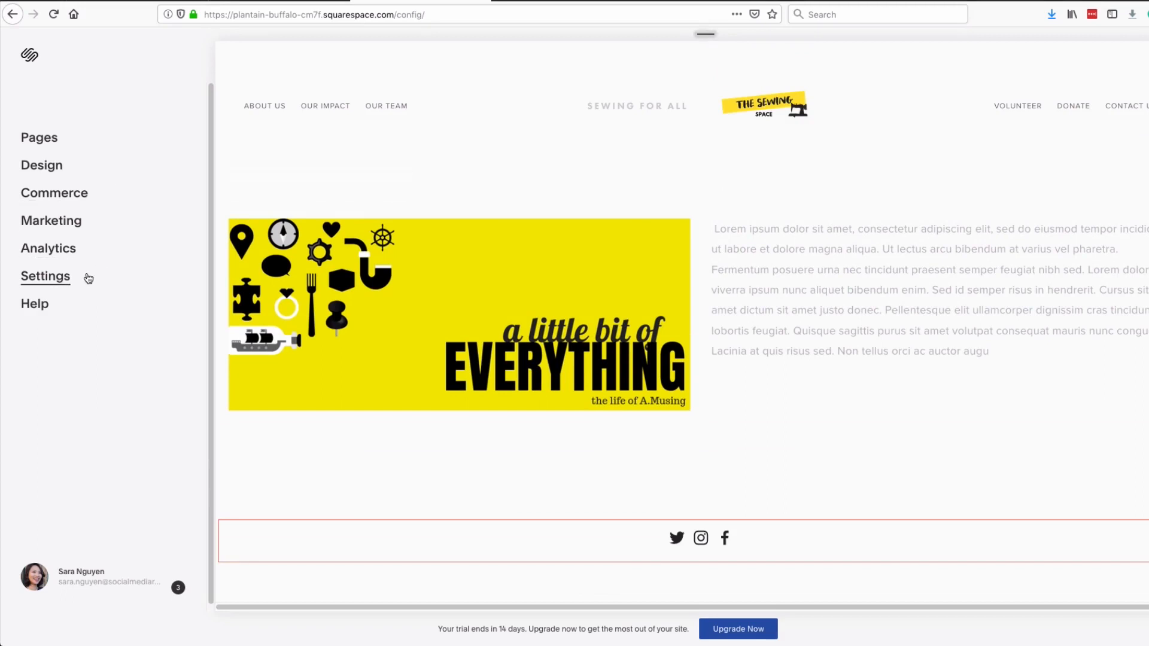
{"action": "left_click", "coordinate": [76, 220]}
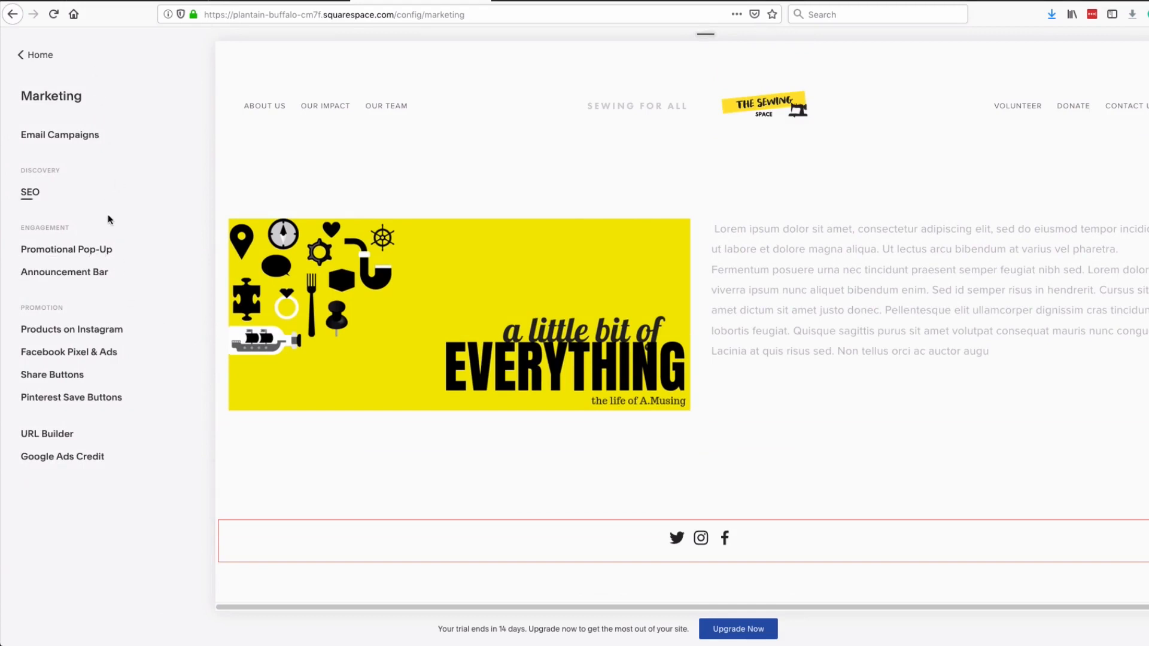
{"action": "left_click", "coordinate": [52, 59]}
{"action": "left_click", "coordinate": [62, 250]}
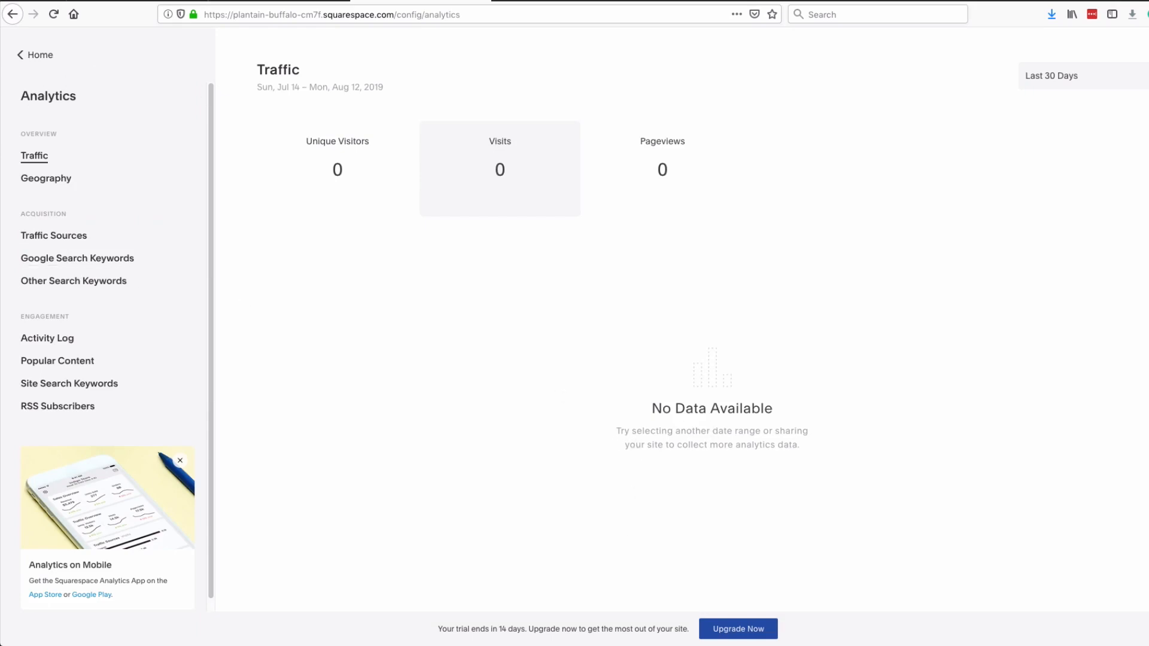
{"action": "left_click", "coordinate": [41, 57]}
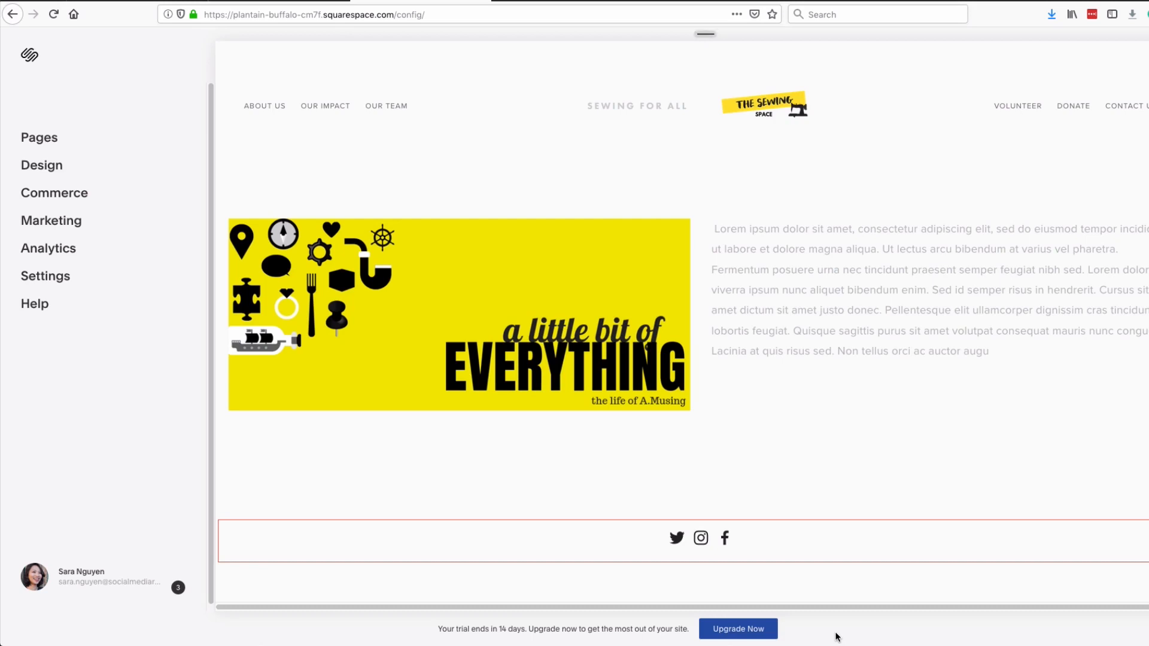
Open the upgrade options and compare the features and prices of the website plans and the commerce plans
{"action": "mouse_move", "coordinate": [816, 552]}
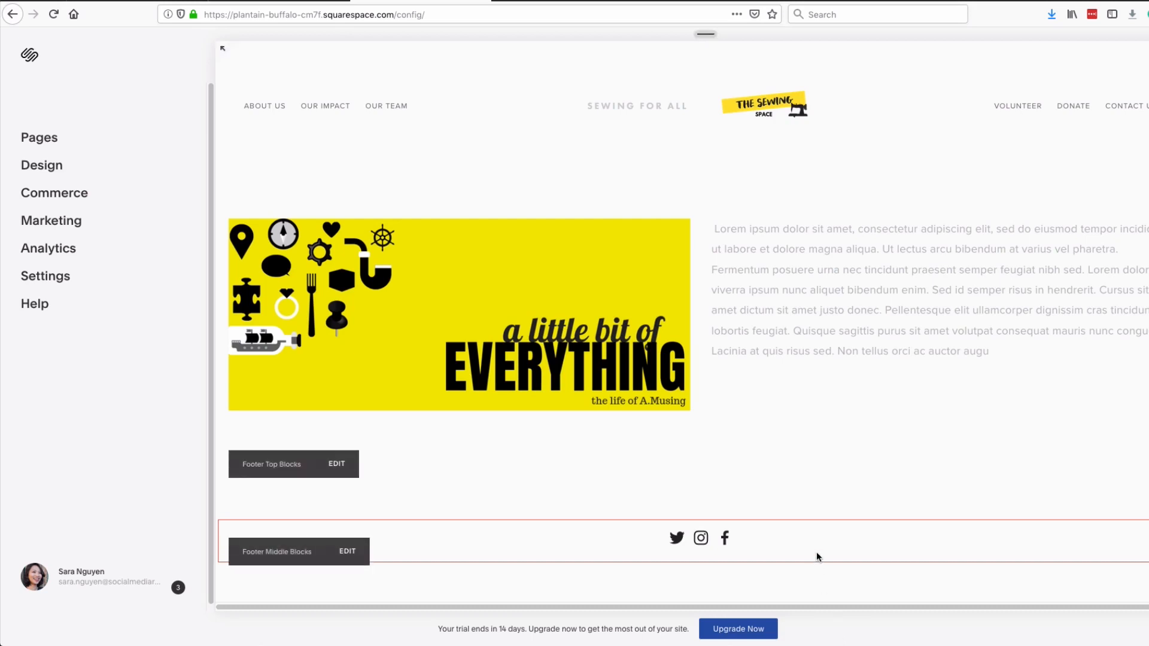
{"action": "left_click", "coordinate": [759, 633]}
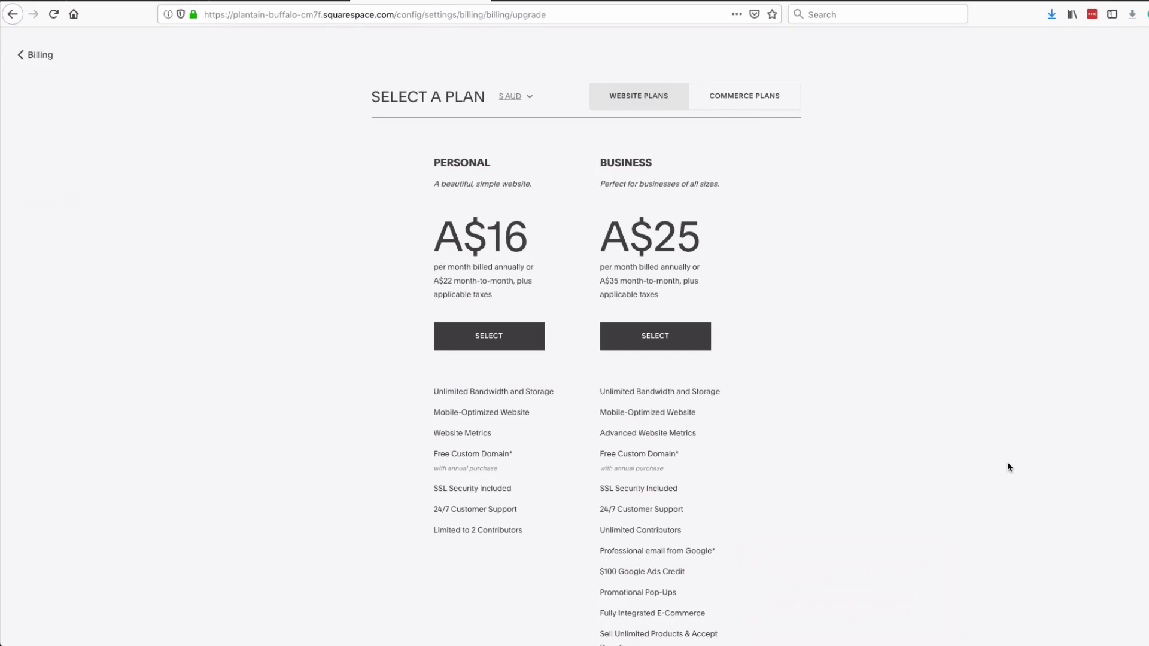
{"action": "scroll", "coordinate": [1007, 466], "scroll_direction": "down", "scroll_amount": 3}
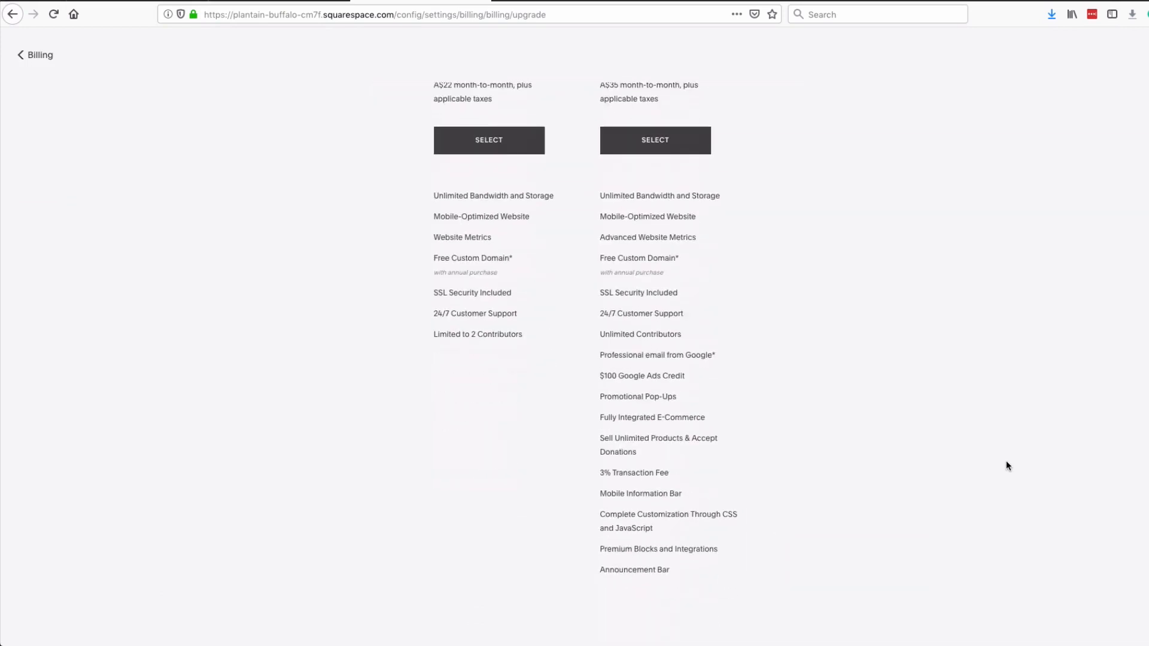
{"action": "scroll", "coordinate": [1006, 466], "scroll_direction": "up", "scroll_amount": 4}
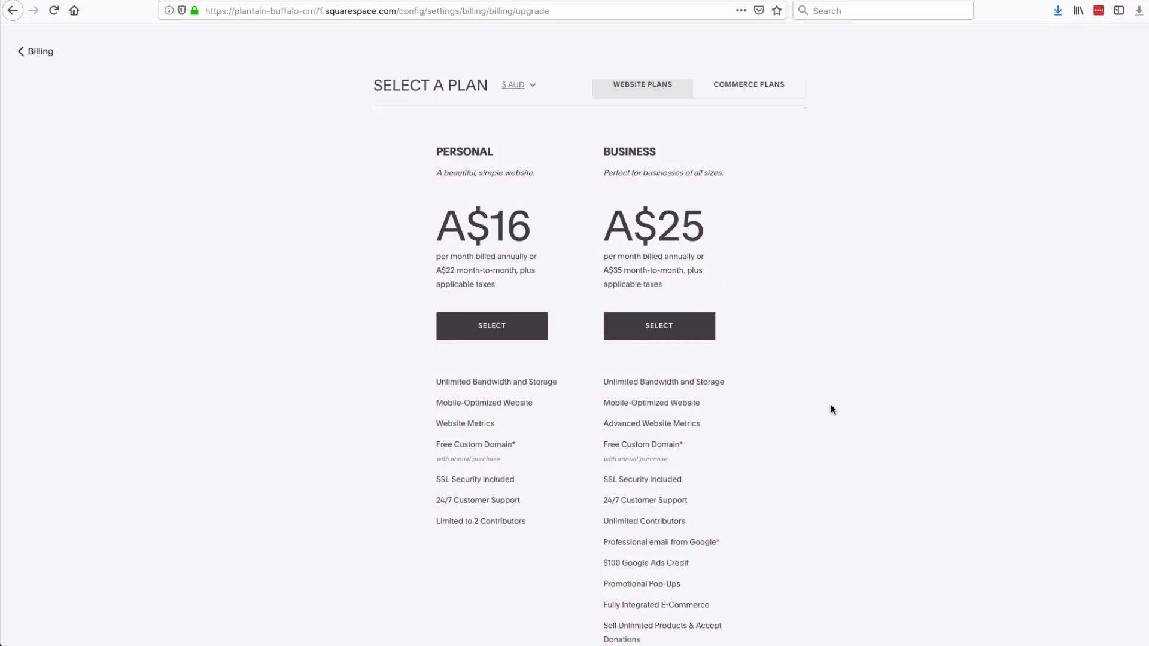
{"action": "scroll", "coordinate": [760, 308], "scroll_direction": "up", "scroll_amount": 1}
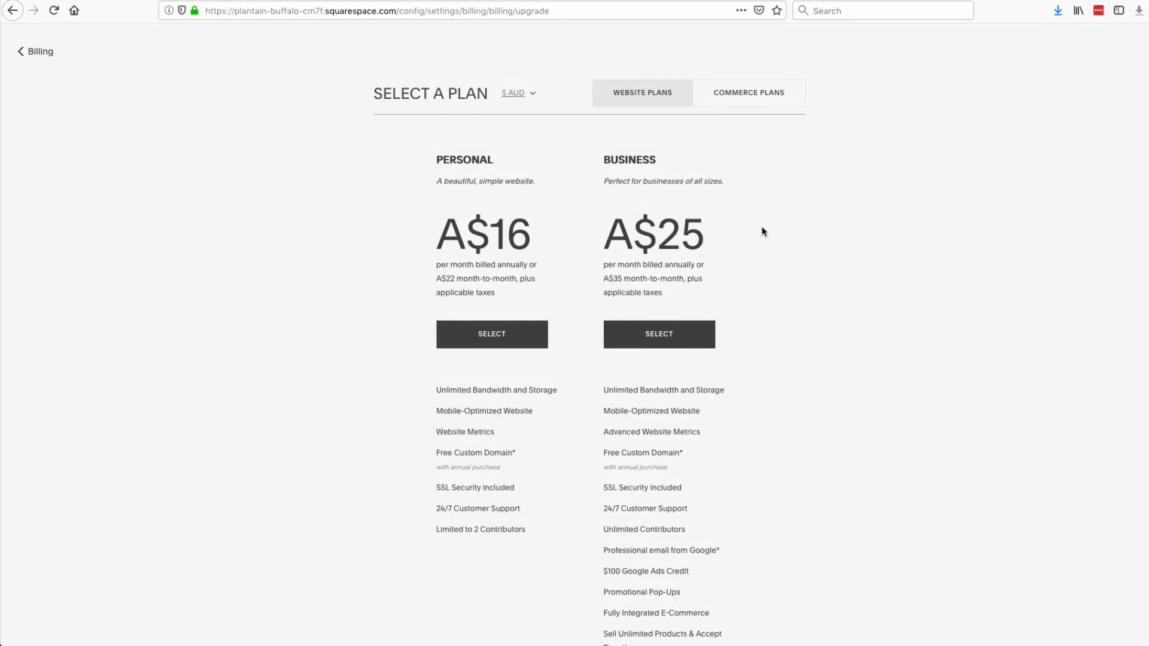
{"action": "left_click", "coordinate": [746, 110]}
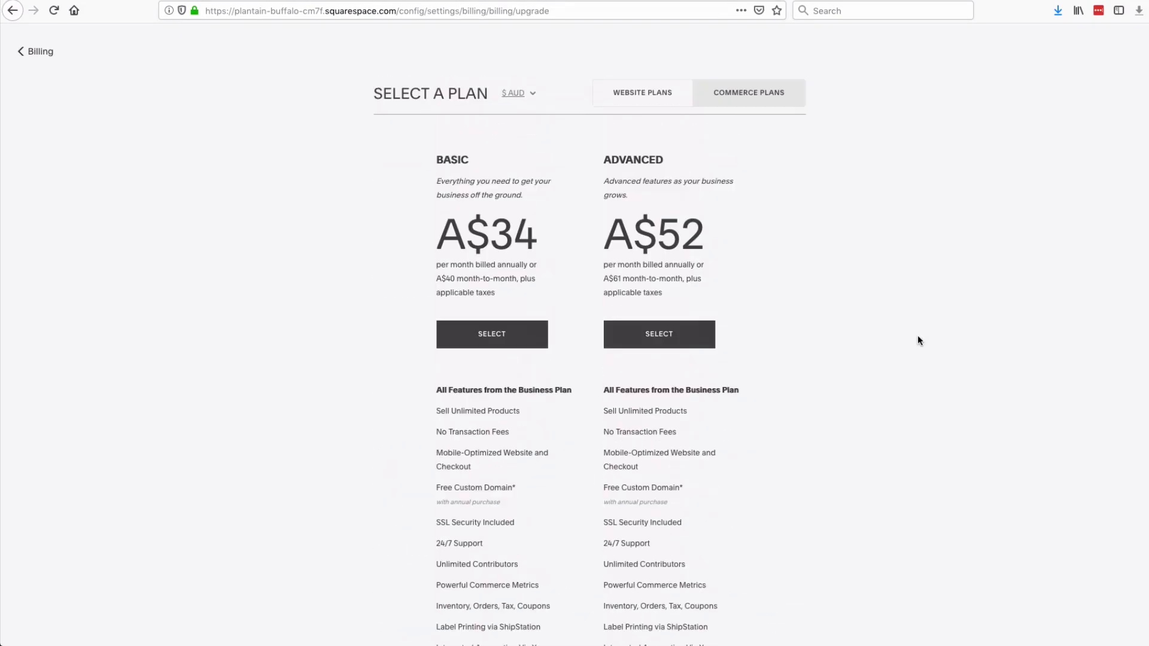
Select the Basic commerce plan and review its payment periods, payment form, order summary and subscription terms
{"action": "left_click", "coordinate": [497, 342]}
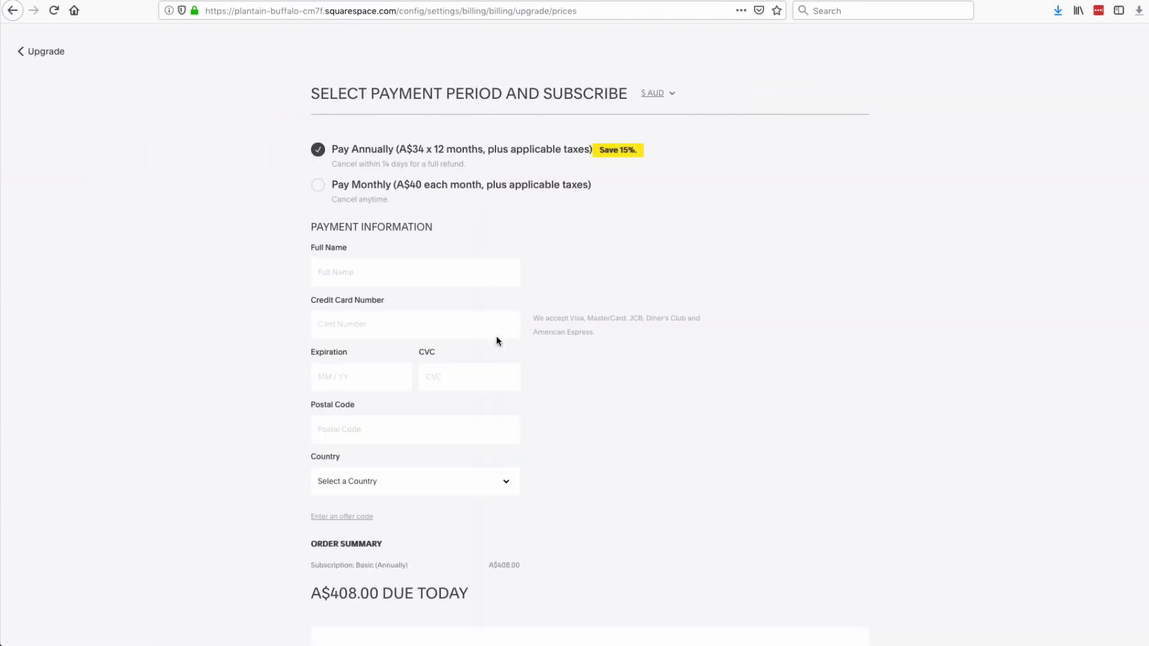
{"action": "scroll", "coordinate": [821, 459], "scroll_direction": "down", "scroll_amount": 3}
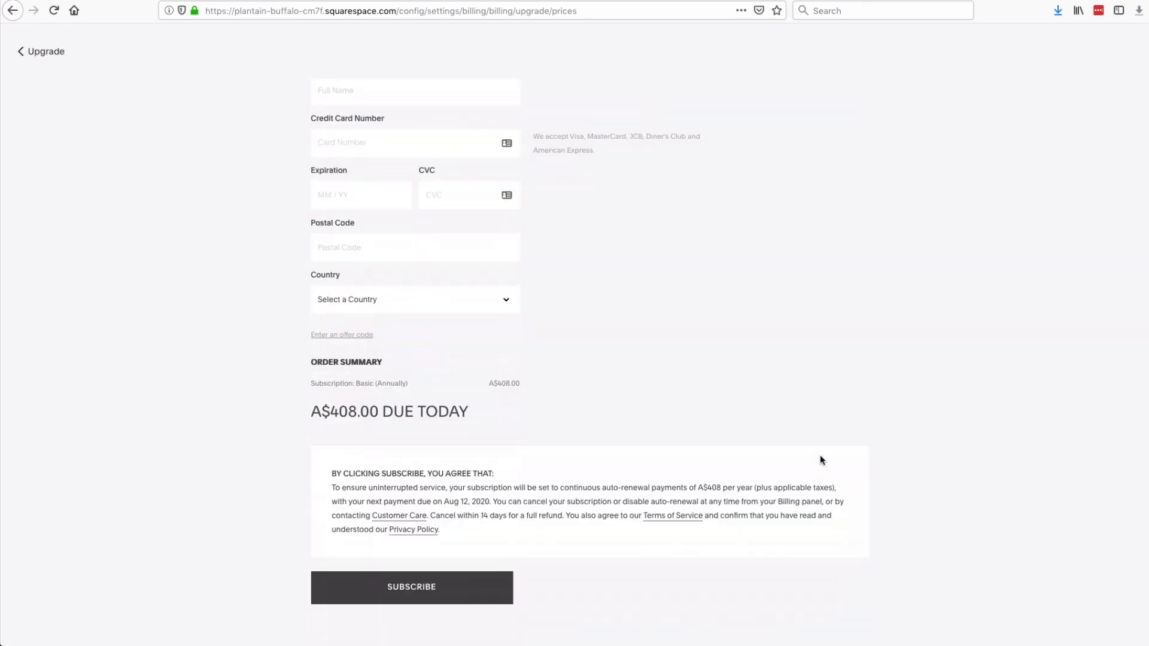
{"action": "scroll", "coordinate": [820, 459], "scroll_direction": "up", "scroll_amount": 1}
{"action": "scroll", "coordinate": [820, 460], "scroll_direction": "down", "scroll_amount": 1}
{"action": "scroll", "coordinate": [820, 460], "scroll_direction": "up", "scroll_amount": 3}
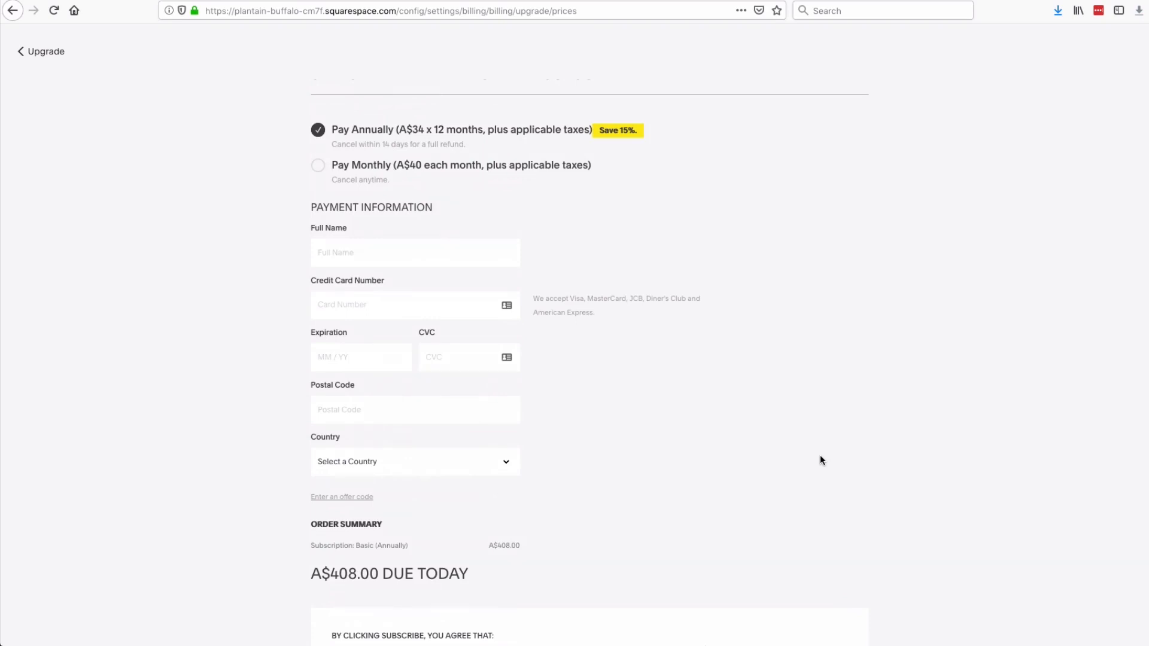
{"action": "scroll", "coordinate": [951, 223], "scroll_direction": "up", "scroll_amount": 1}
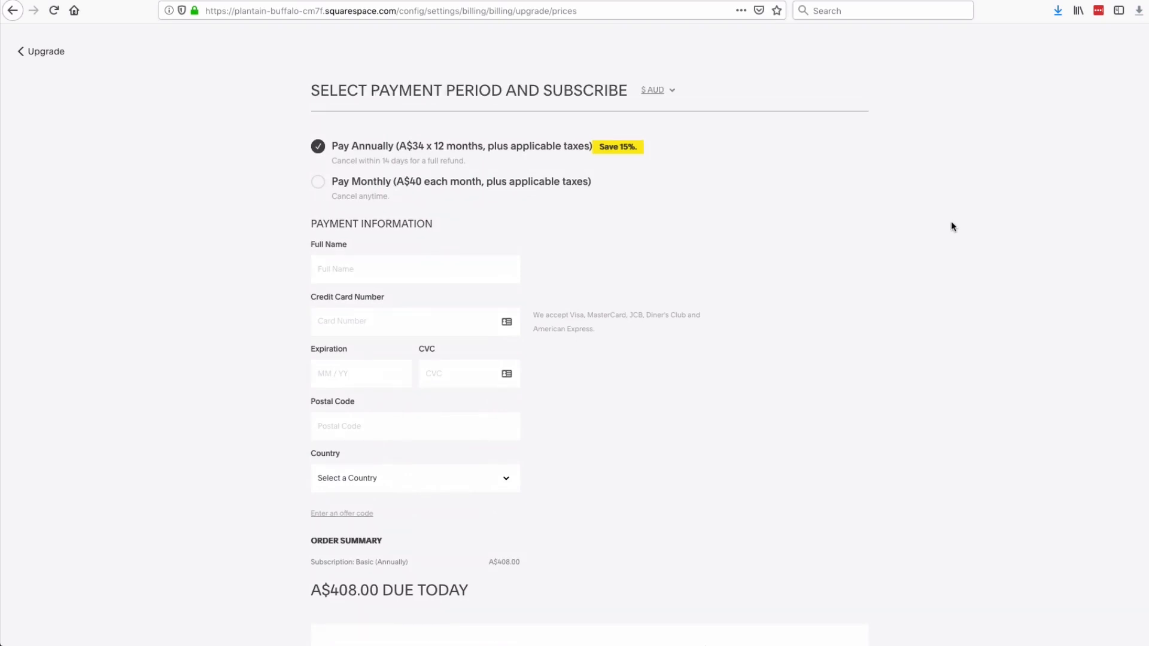